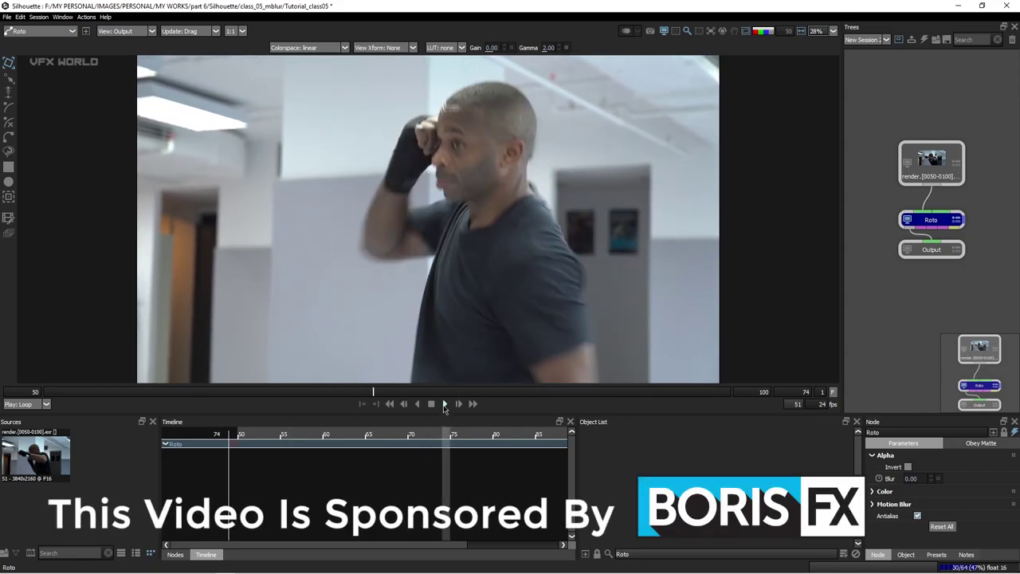
Play and scrub through the boxing clip, stopping around frames 76 and 77 to examine the motion blur on the moving hand
left_click(430, 403)
mouse_move(430, 391)
left_mouse_down()
mouse_move(676, 398)
mouse_move(432, 401)
left_mouse_up()
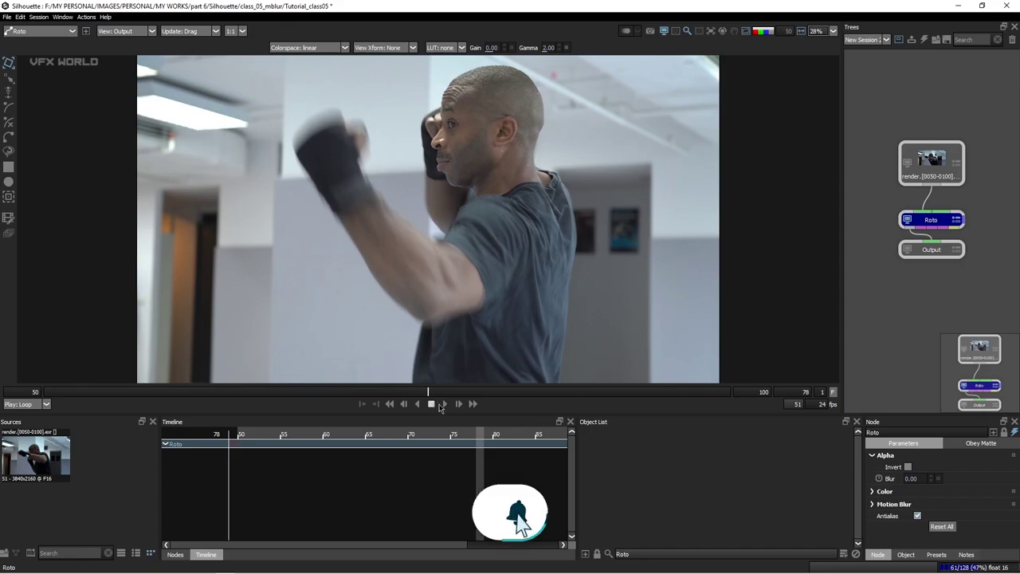
left_click(445, 404)
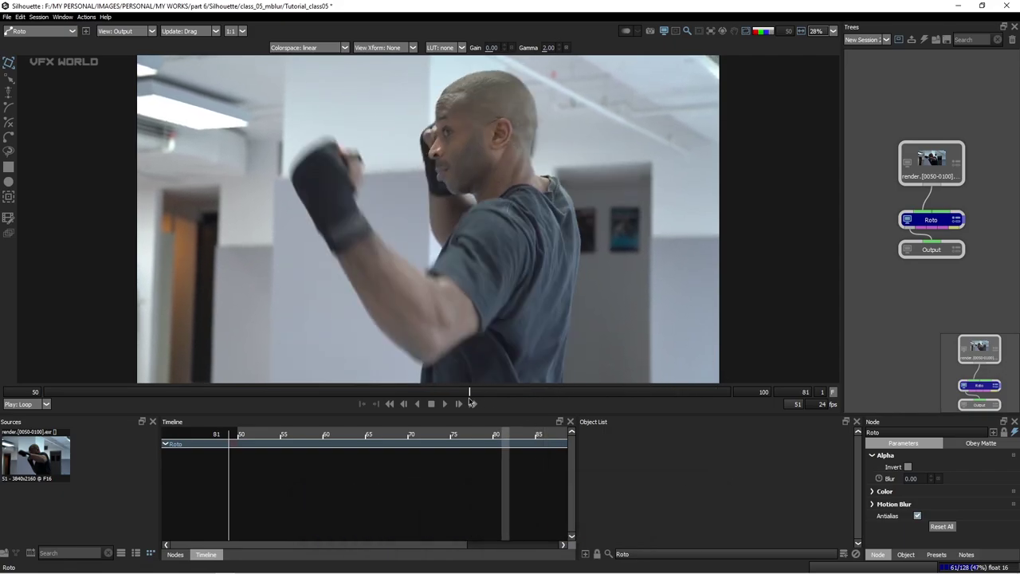
left_click_drag(469, 397, 388, 407)
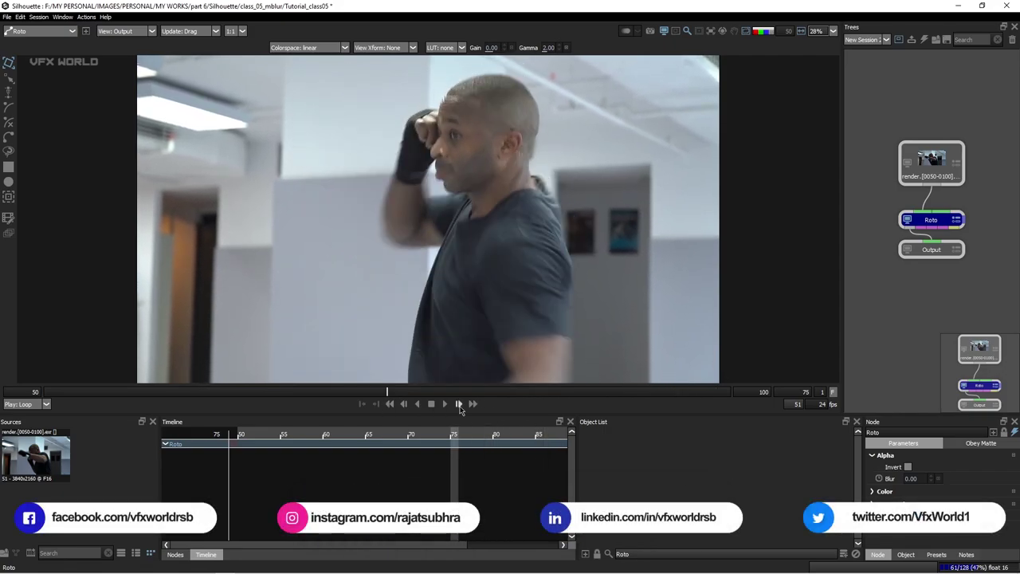
left_click(444, 404)
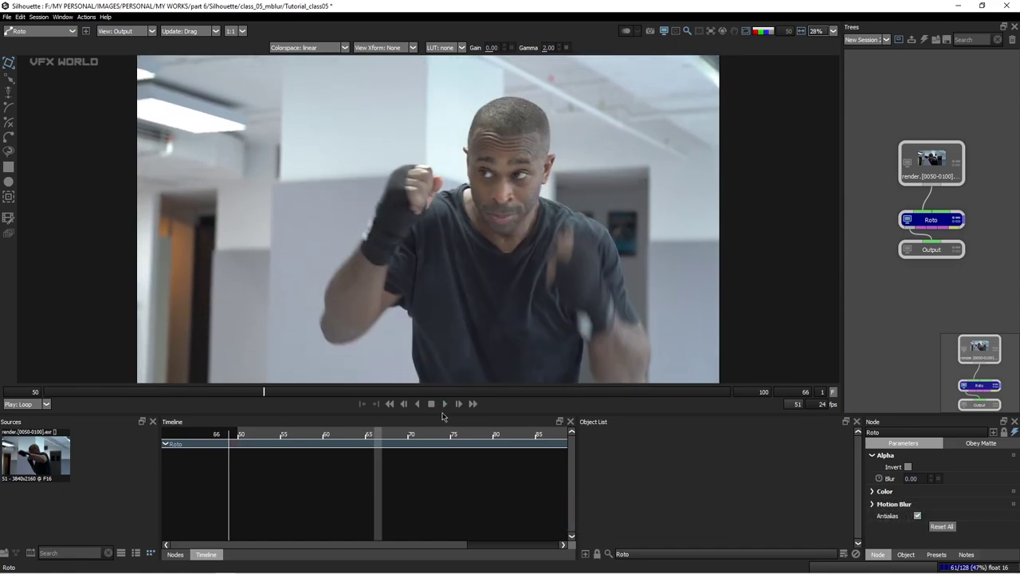
left_click_drag(440, 413, 438, 443)
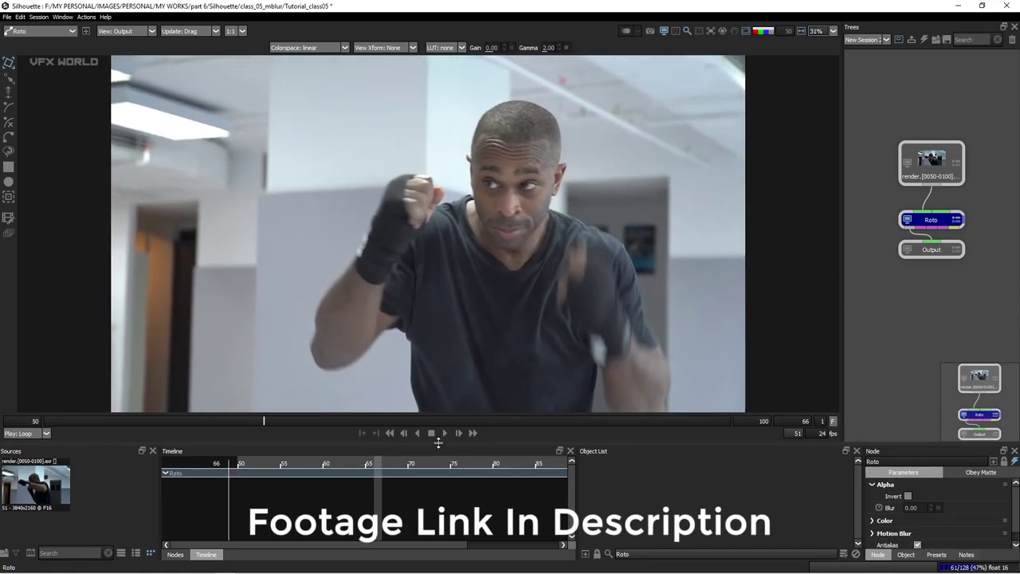
left_click(444, 434)
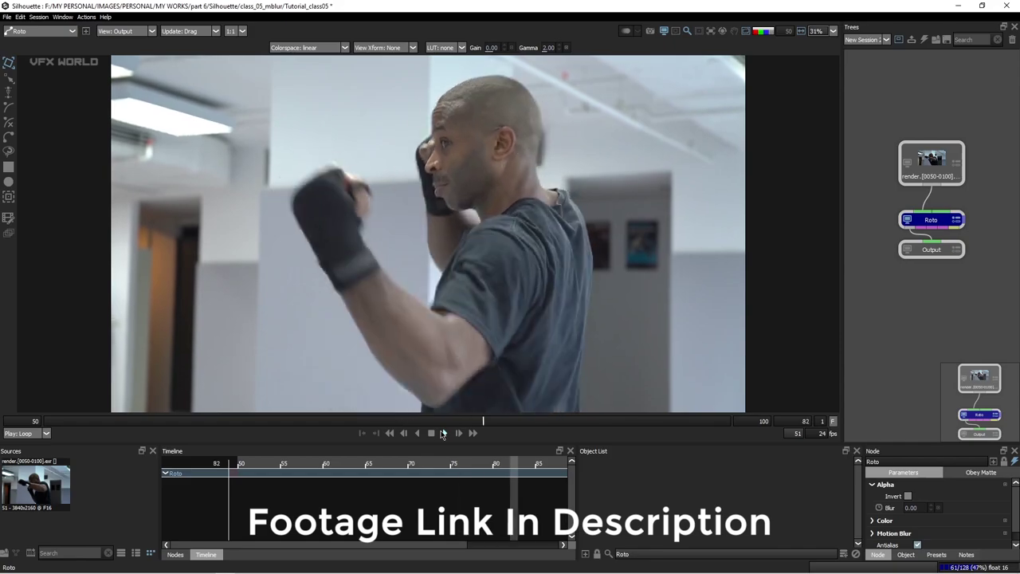
left_click(443, 433)
left_click(415, 420)
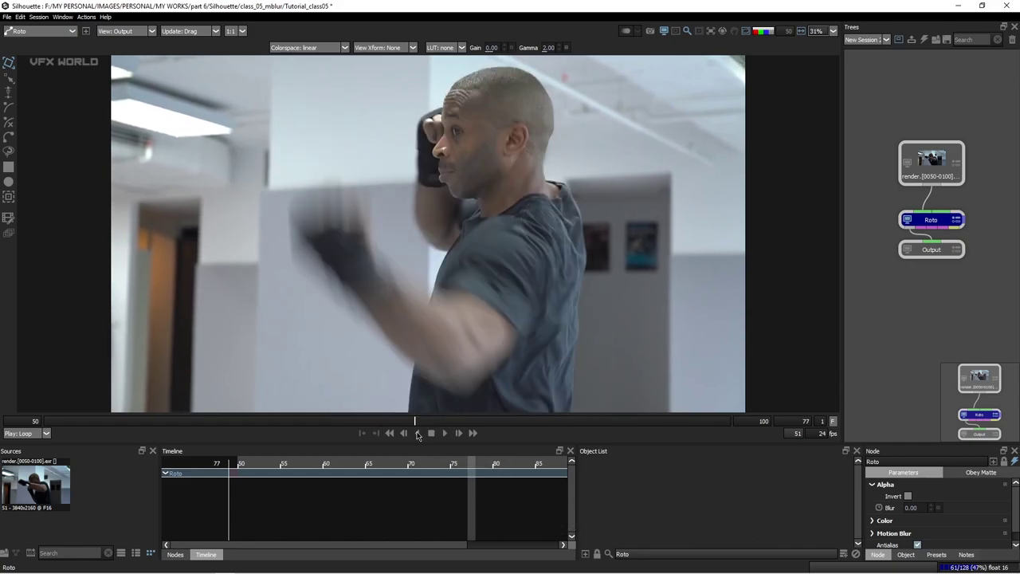
left_click(402, 421)
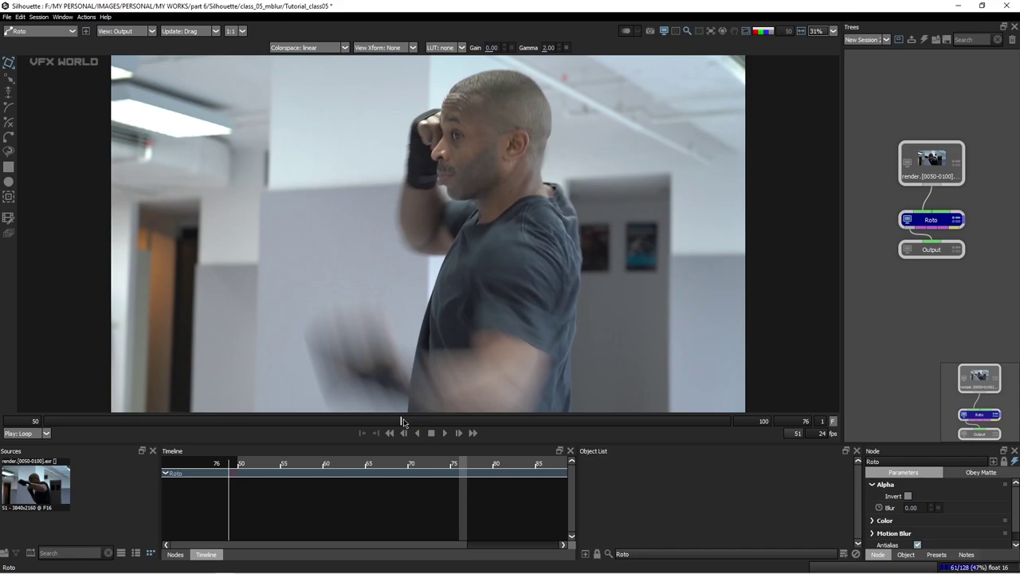
mouse_move(402, 419)
left_mouse_down()
mouse_move(390, 420)
mouse_move(407, 419)
left_mouse_up()
left_click_drag(394, 337, 401, 293)
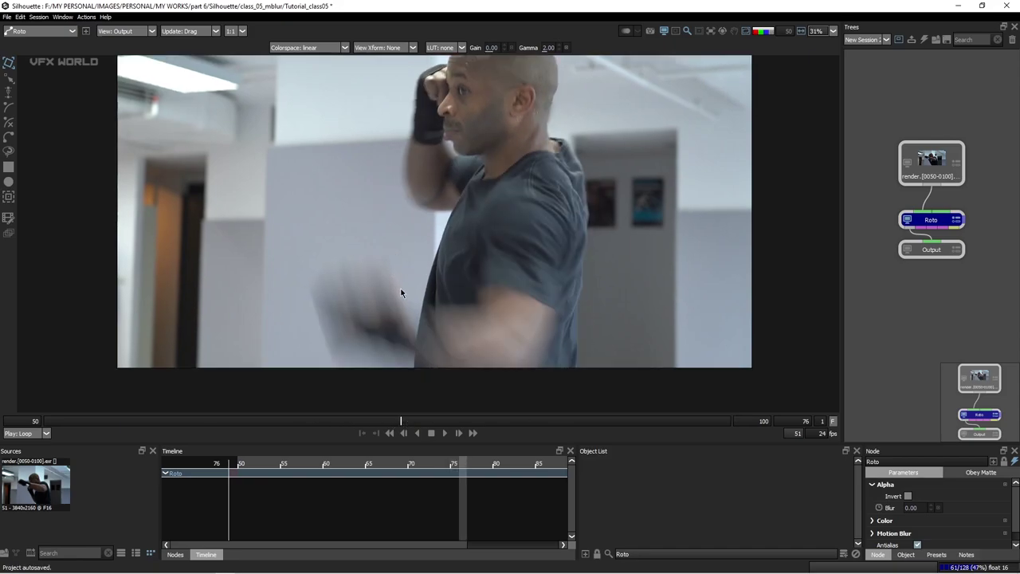
In the Foreground view at frame 77, draw a square roto shape over the end of the ceiling light
key("1")
left_click(373, 421)
mouse_move(373, 422)
left_mouse_down()
mouse_move(524, 421)
mouse_move(553, 404)
mouse_move(521, 403)
mouse_move(578, 403)
mouse_move(406, 431)
mouse_move(415, 423)
left_mouse_up()
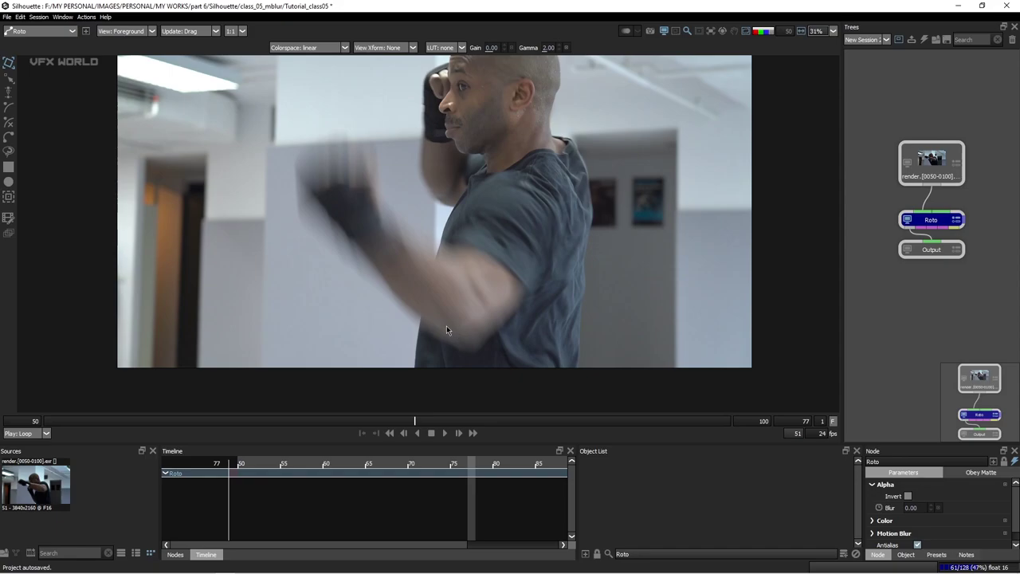
left_click_drag(412, 236, 425, 288)
scroll(426, 288, "up", 3)
left_click_drag(266, 231, 506, 343)
left_click_drag(345, 243, 355, 292)
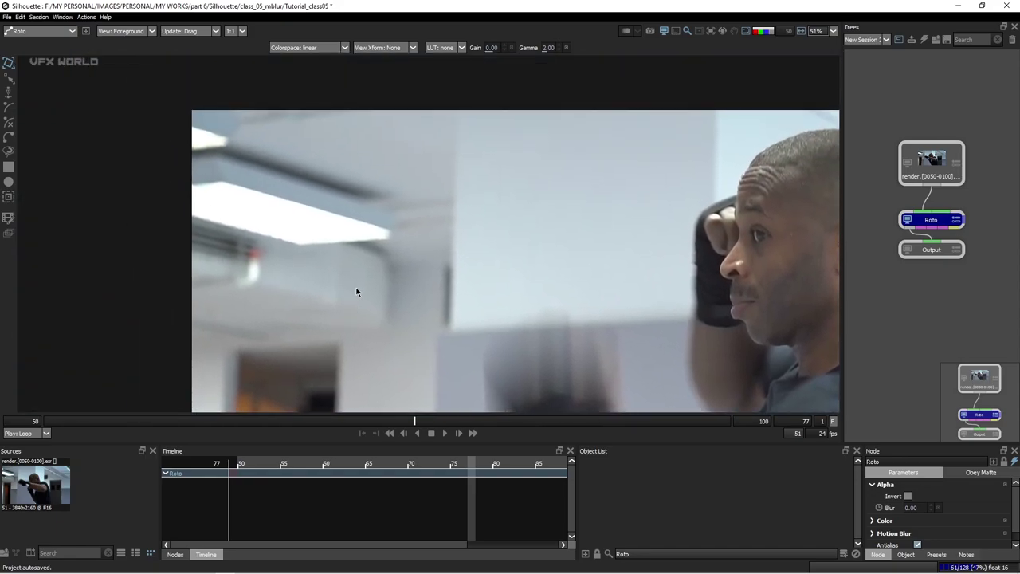
left_click(8, 166)
left_click_drag(324, 152, 435, 264)
left_click_drag(428, 245, 407, 237)
Keyframe the square at frame 78 by shifting it a short distance horizontally to the right
key("t")
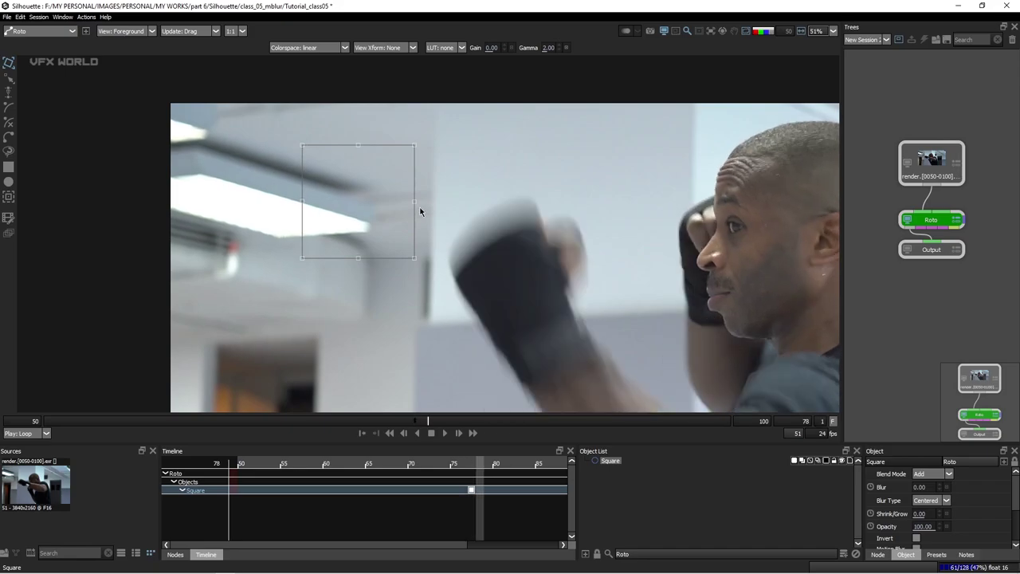
key("shift+Right")
key("shift+Right")
key("shift+Right")
key("shift+Right")
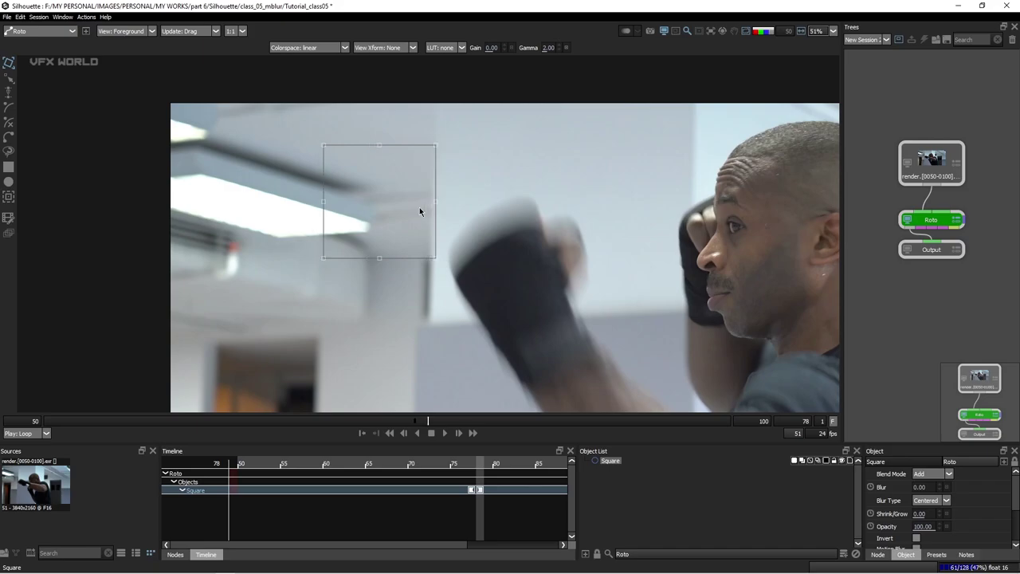
Keyframe the square at frame 76 by shifting it a short distance to the left
key("Left")
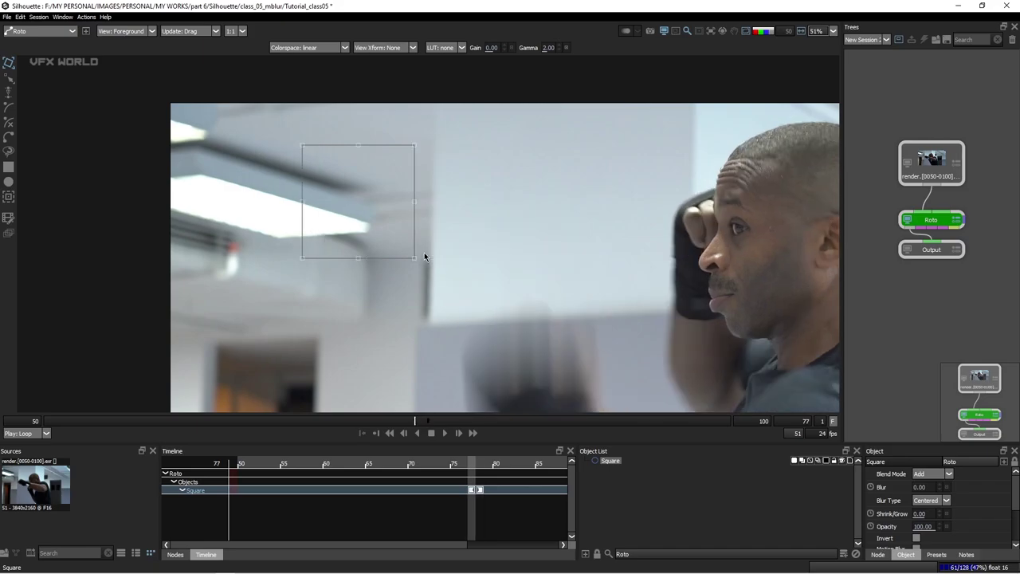
key("Left")
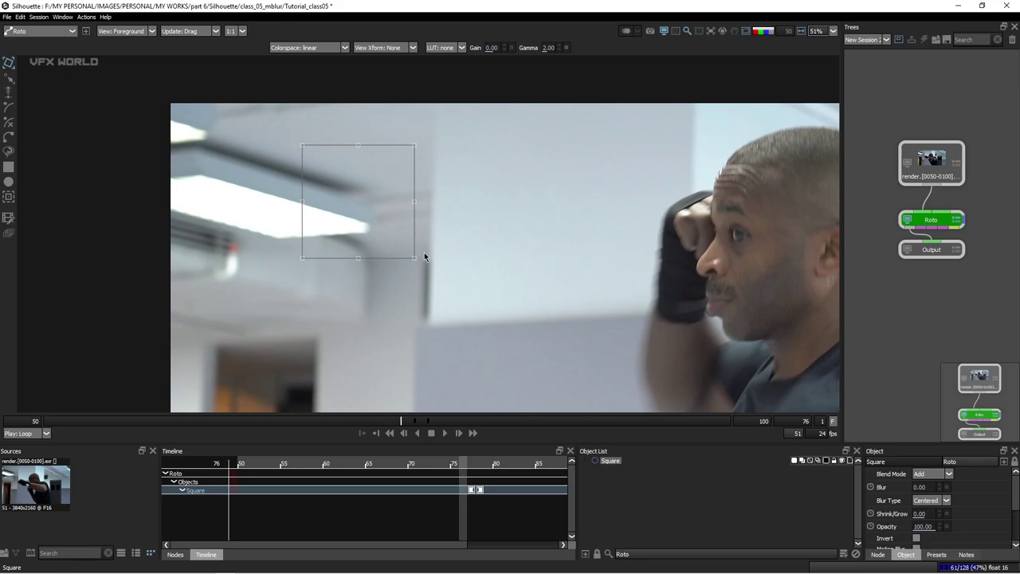
key("Left")
key("Left")
key("Left")
key("Left")
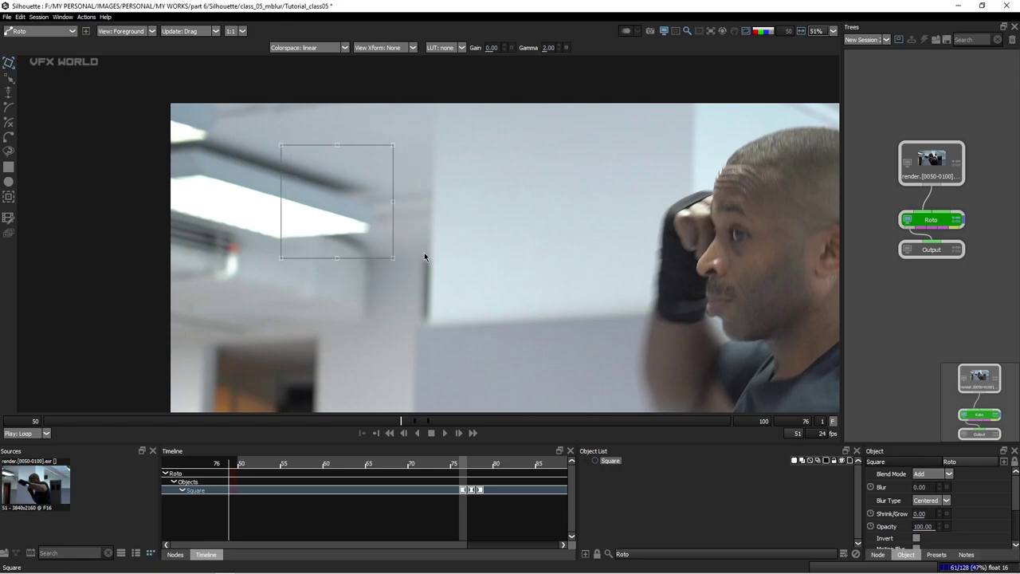
Step between frames 76 and 78 to check the square's keyframed horizontal movement, ending at frame 77
key("Right")
key("Right")
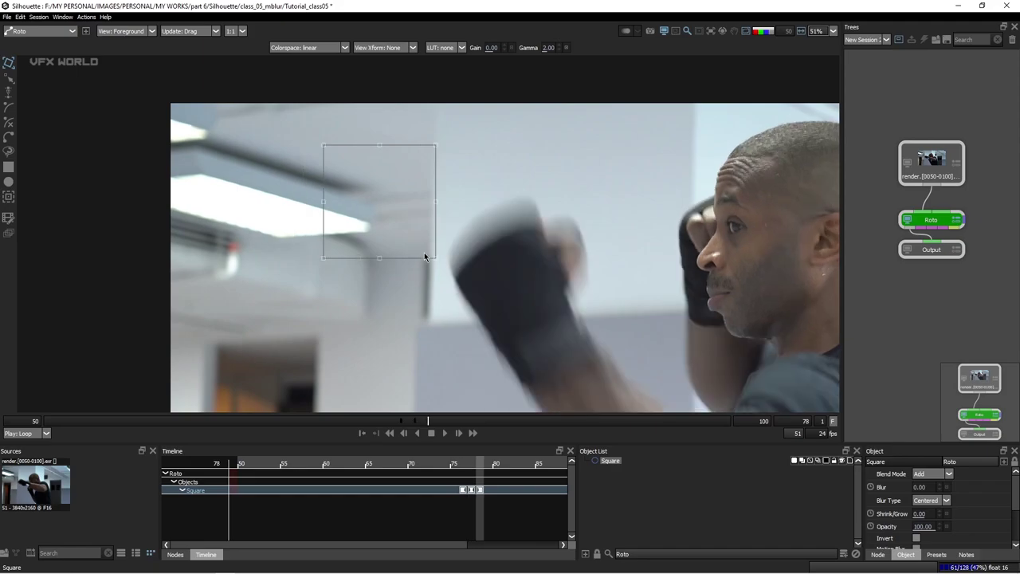
key("Left")
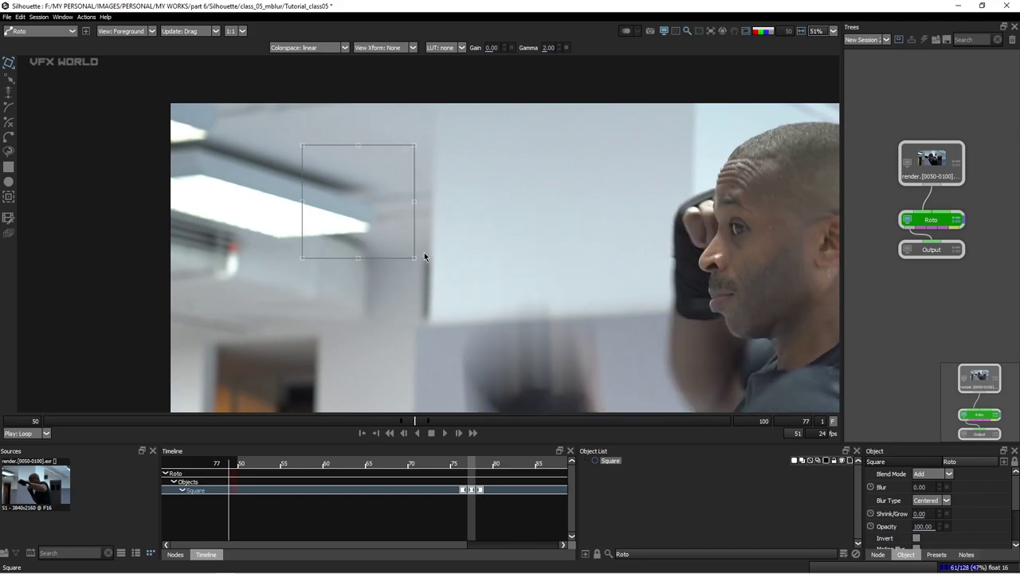
left_click_drag(414, 249, 420, 250)
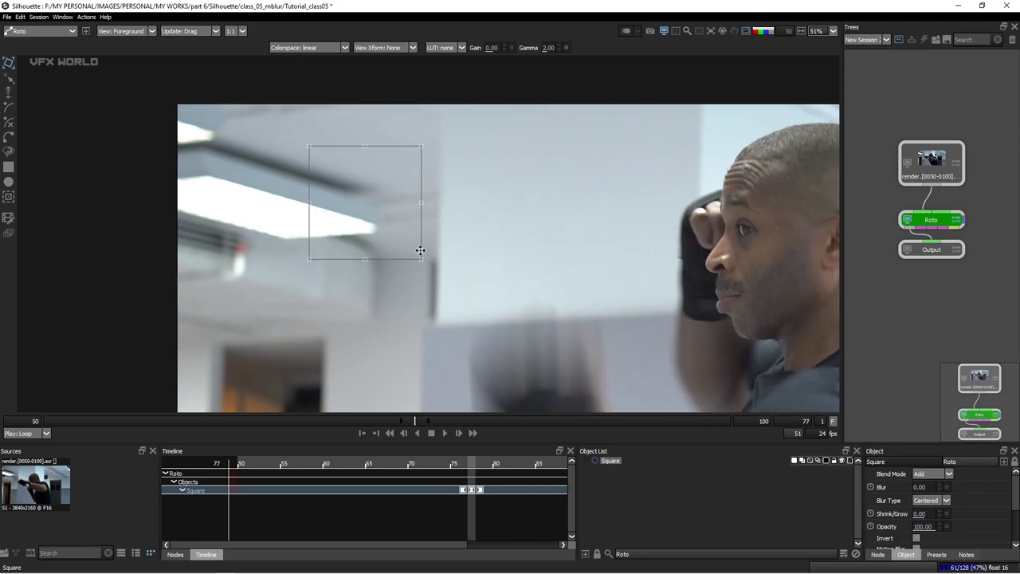
Show the Output view at frame 77 and display only the square's alpha matte
key("3")
scroll(364, 200, "up", 3)
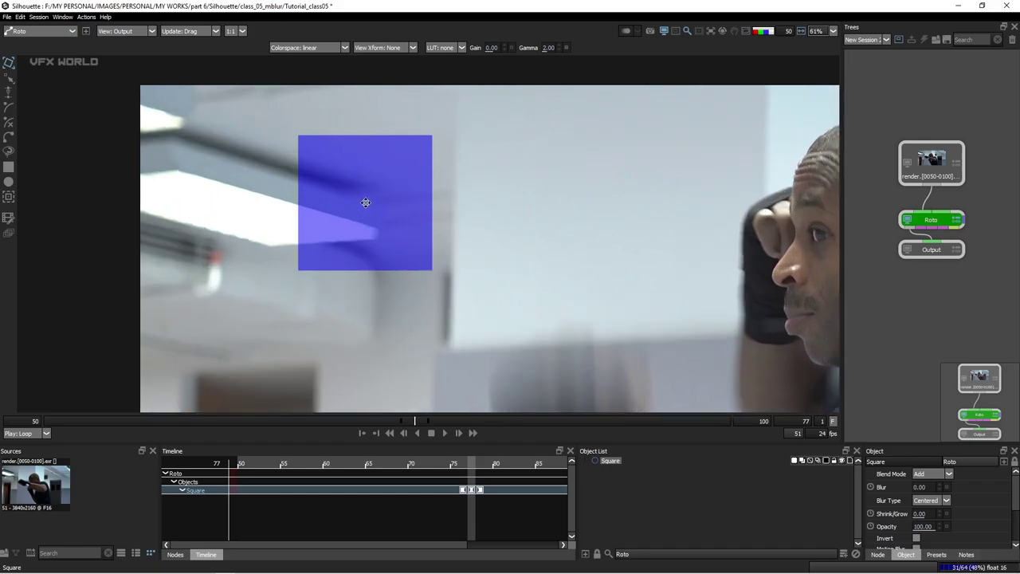
left_click_drag(372, 217, 374, 234)
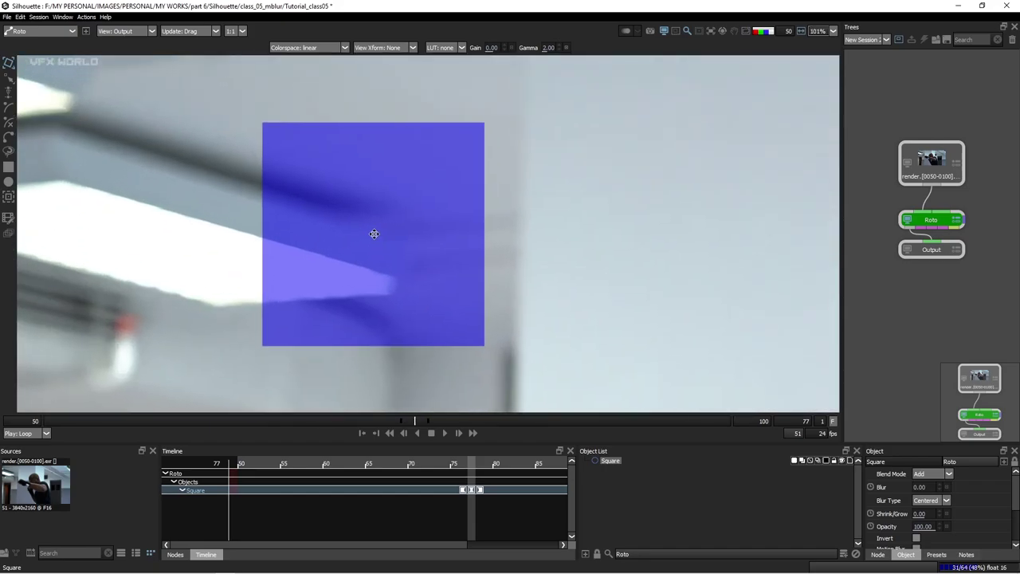
key("a")
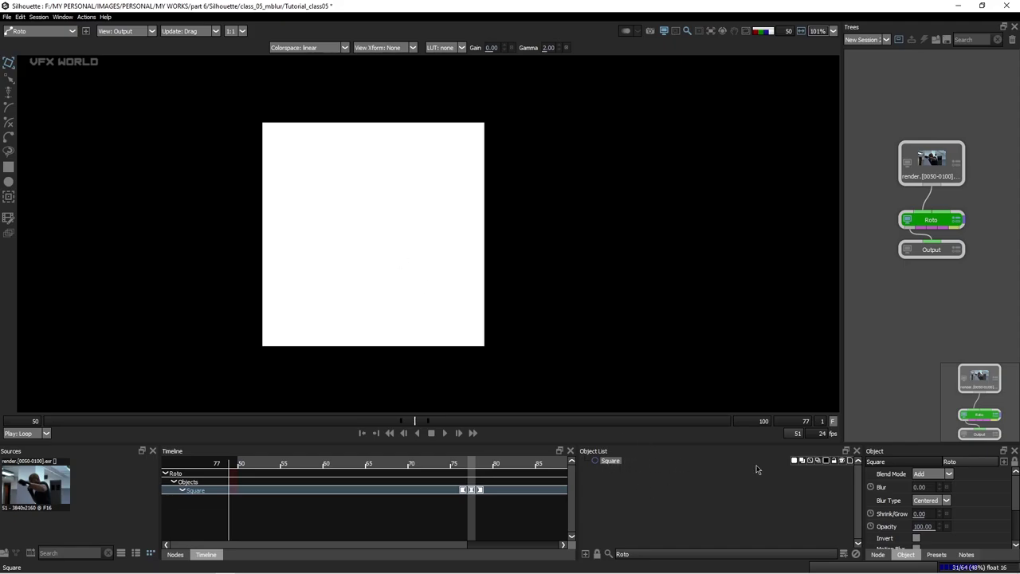
Expand the Roto node's Motion Blur settings and enable motion blur
left_click(819, 462)
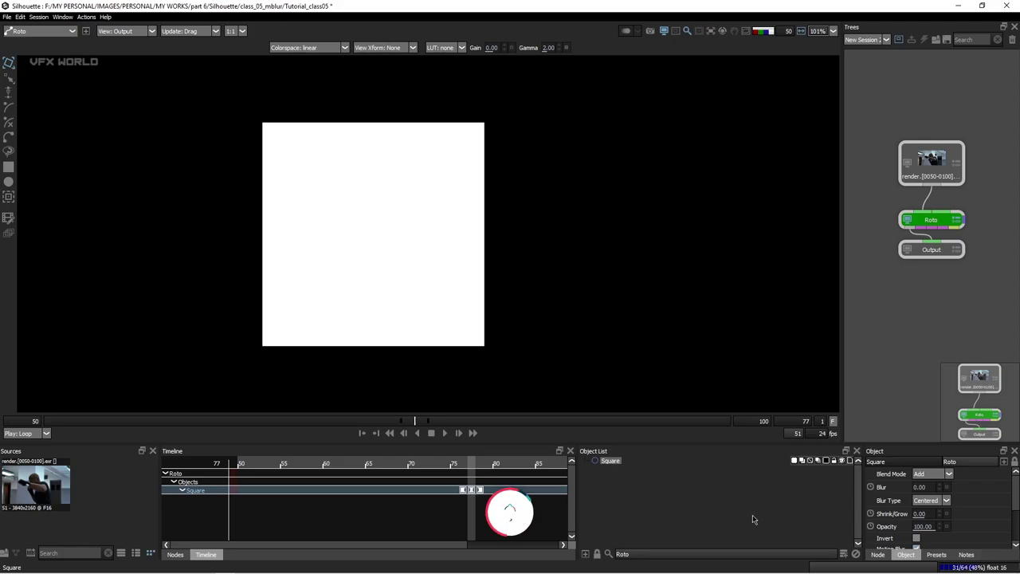
left_click(877, 554)
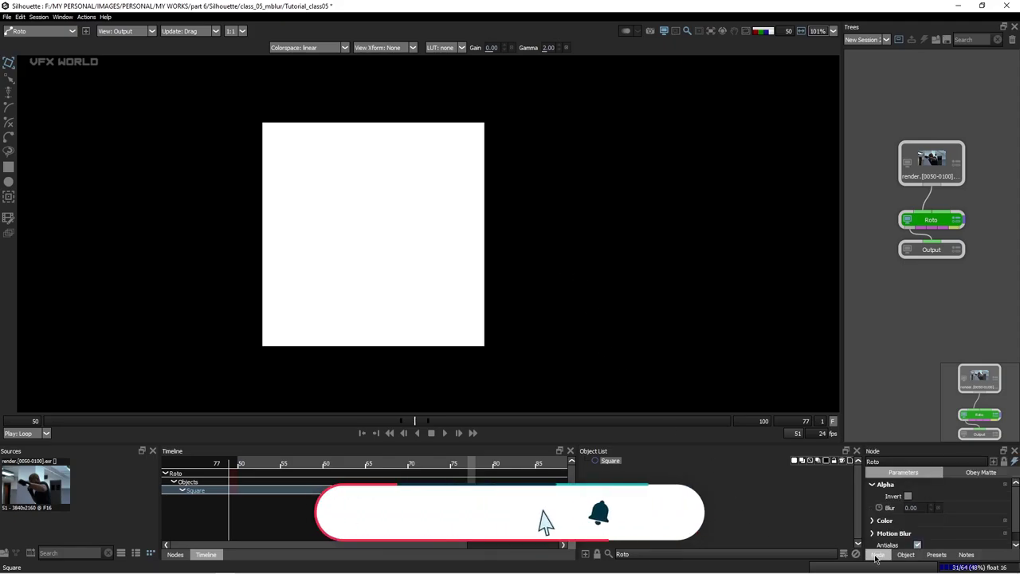
left_click_drag(930, 444, 929, 400)
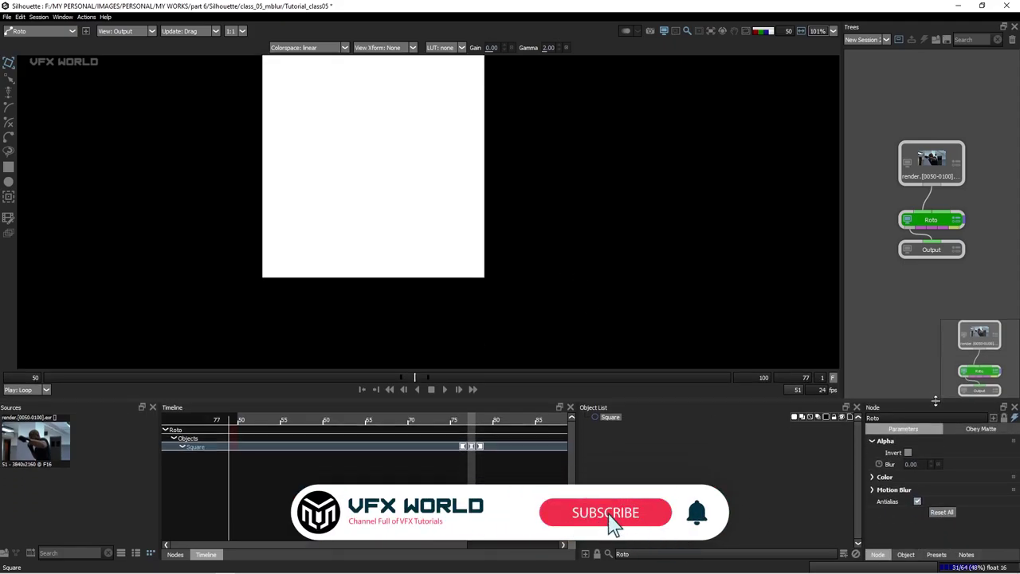
left_click(872, 490)
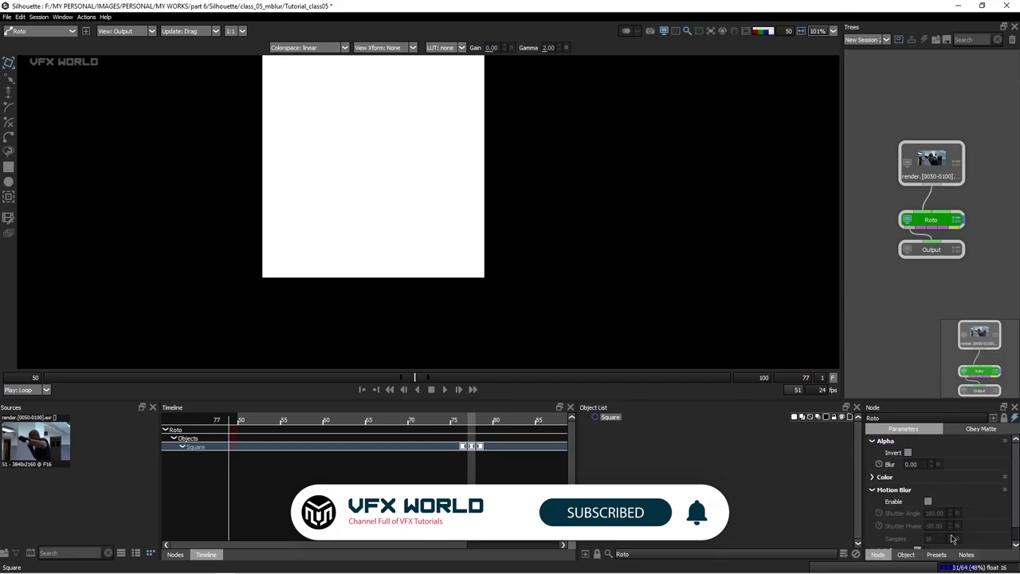
left_click_drag(512, 239, 509, 254)
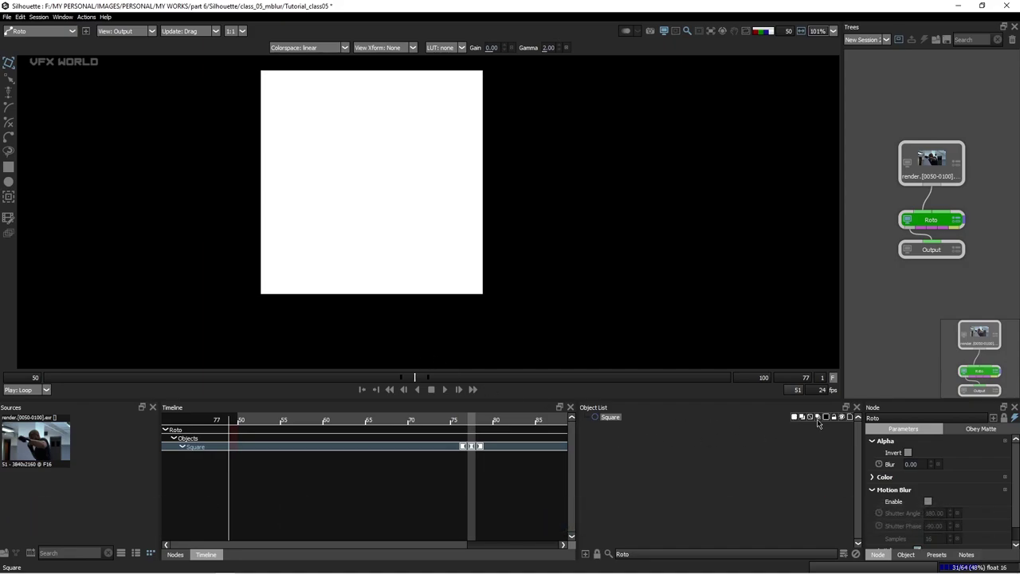
left_click(927, 501)
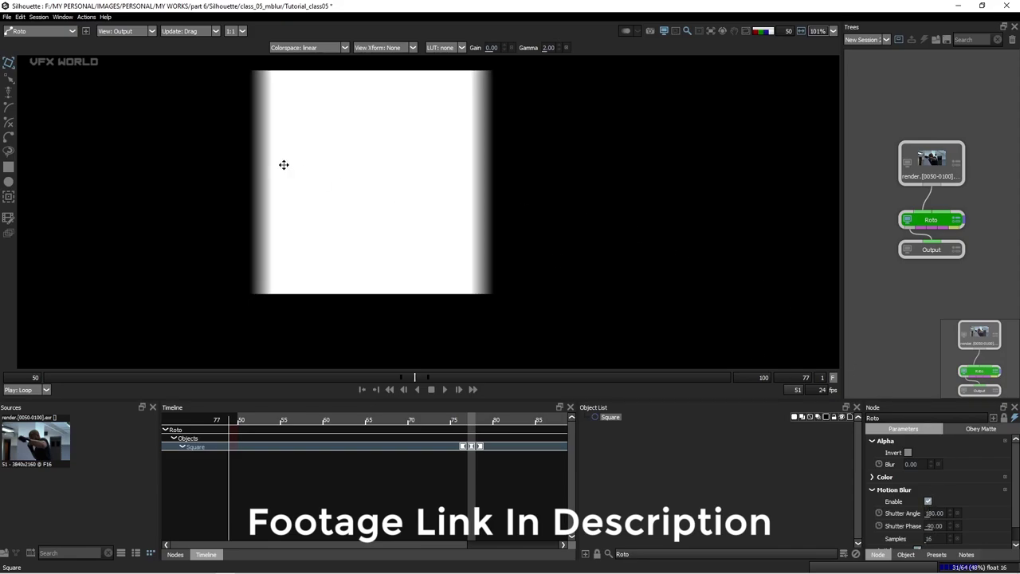
Inspect the square's blurred edges at frames 77 and 78, comparing the footage, the output overlay and the alpha matte
scroll(263, 239, "up", 1)
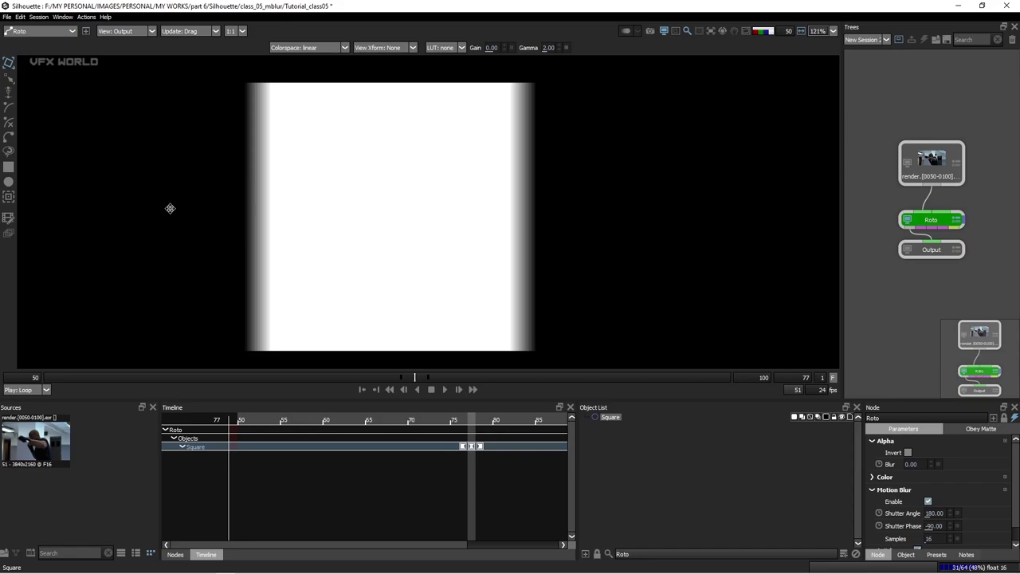
key("1")
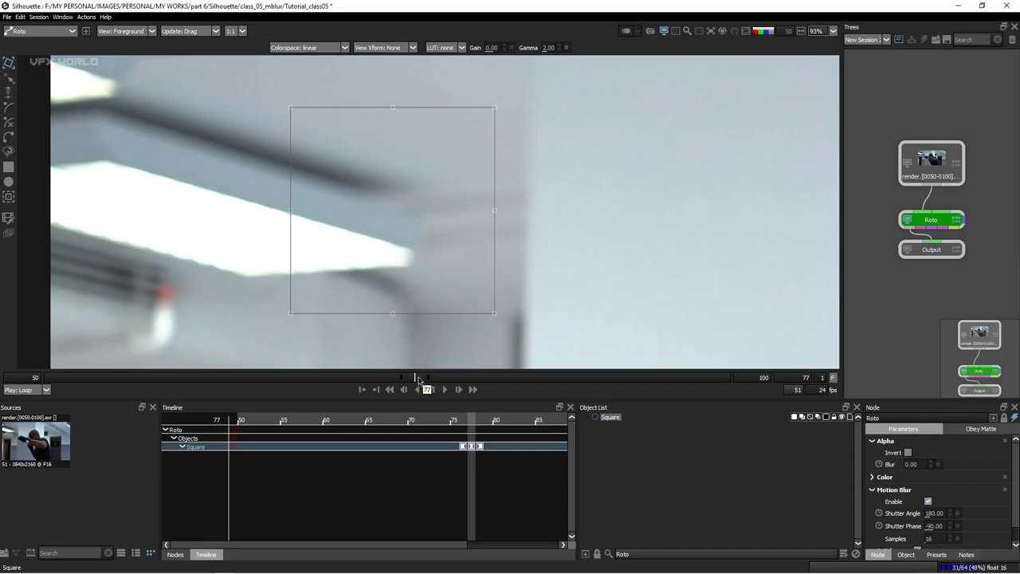
key("space")
key("3")
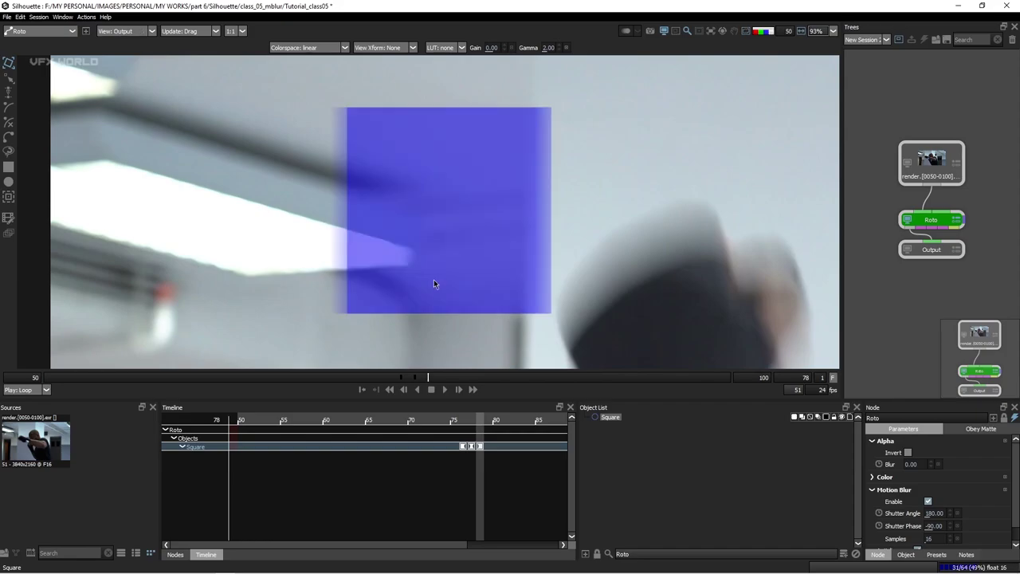
key("a")
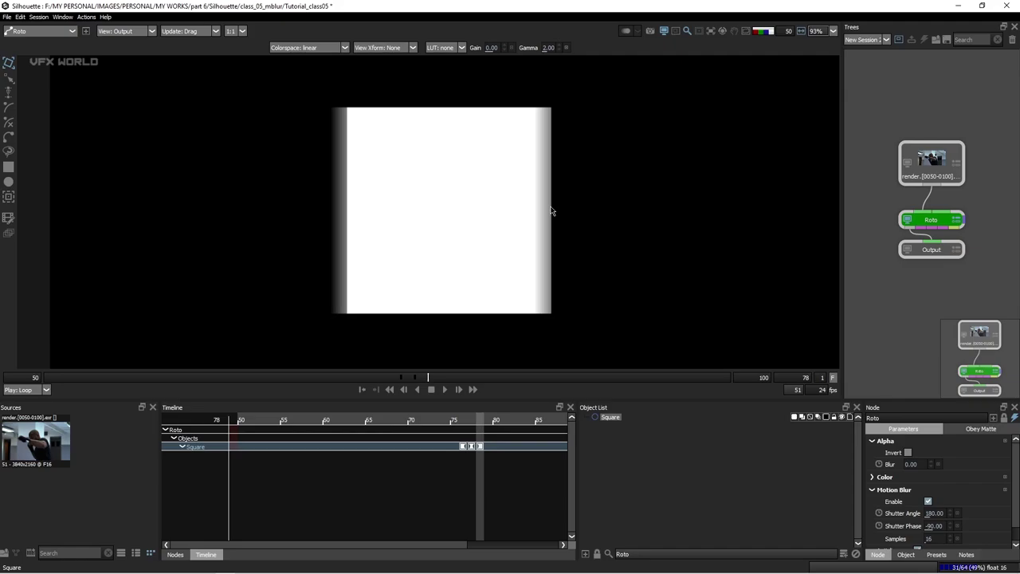
Keyframe the square farther right at frame 79, and view its output matte at frame 78
key("1")
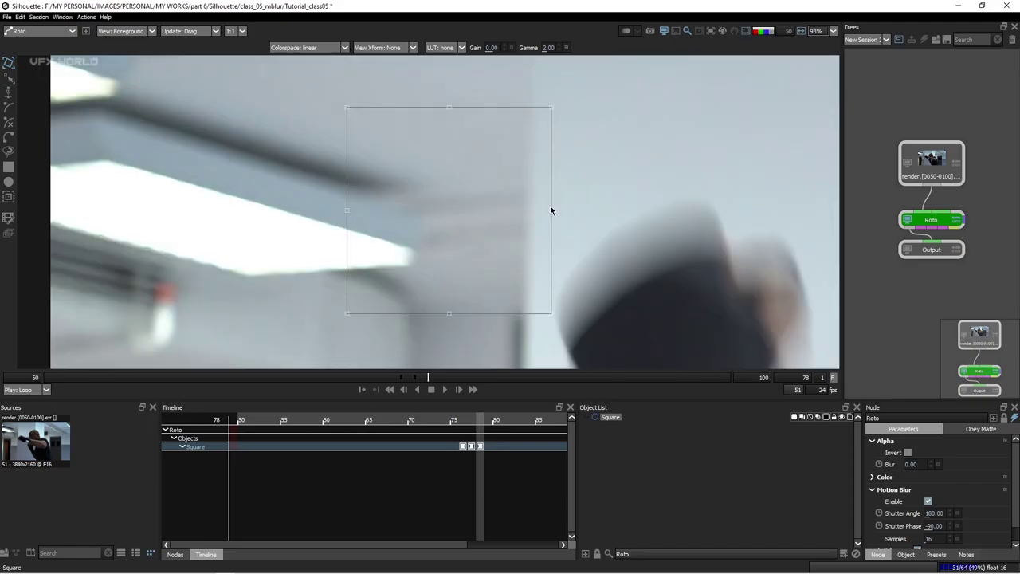
key("x")
key("shift+Right")
key("shift+Right")
key("shift+Right")
key("shift+Right")
key("shift+Right")
key("shift+Right")
key("shift+Right")
key("shift+Right")
key("shift+Right")
key("shift+Right")
key("shift+Right")
key("shift+Right")
key("shift+Right")
key("shift+Right")
key("shift+Right")
key("shift+Right")
key("shift+Right")
key("shift+Right")
key("shift+Right")
key("shift+Right")
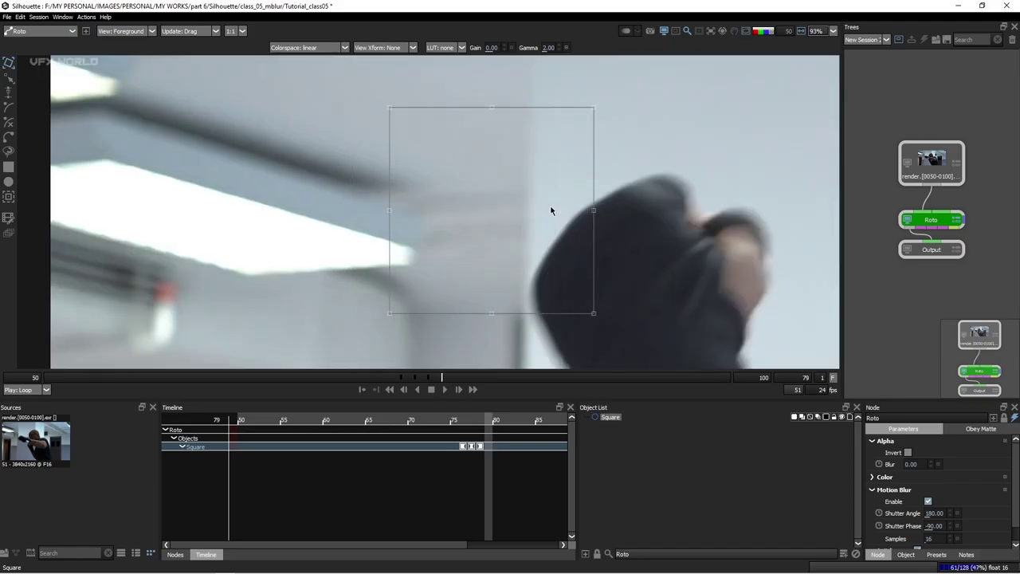
key("Left")
key("3")
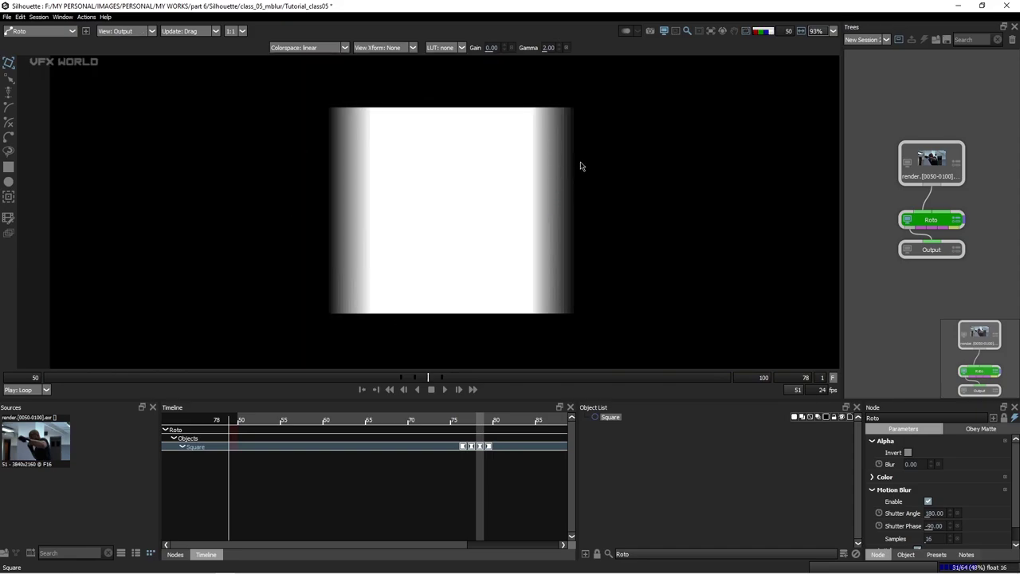
Switch to the foreground footage at frame 78 and nudge the square upward
scroll(473, 209, "down", 1)
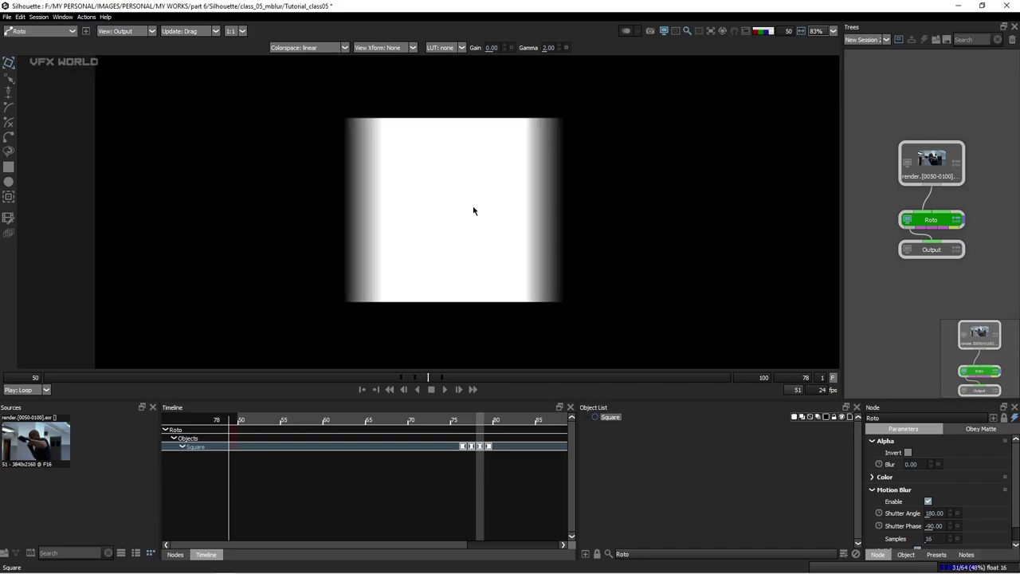
key("1")
key("Up")
key("Up")
key("Up")
key("Up")
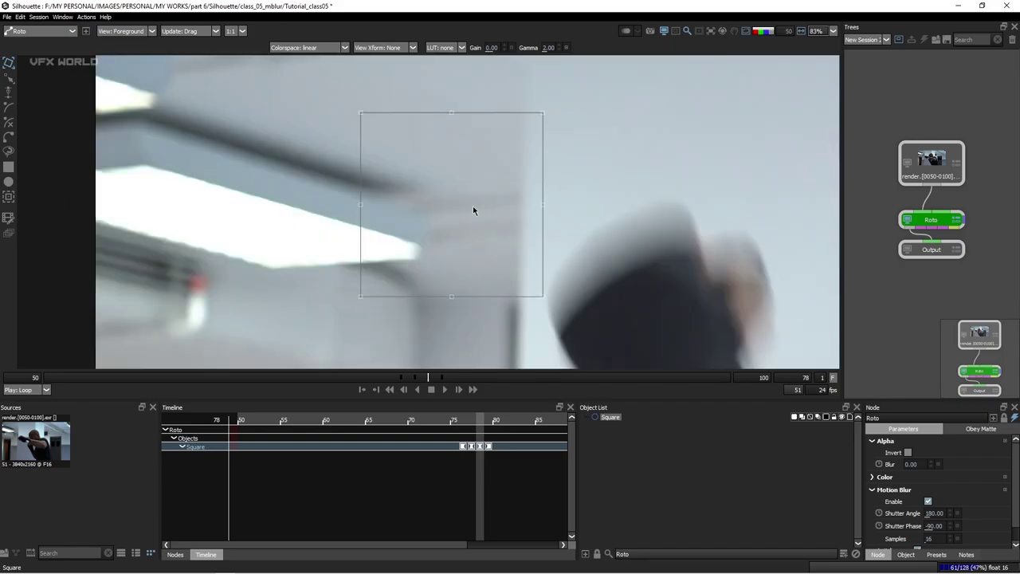
Keyframe the square lower at frame 76
key("Left")
key("Left")
key("KP_2")
key("KP_2")
key("KP_2")
key("KP_2")
key("KP_2")
key("KP_2")
Examine the square's diagonal motion blur at frame 77, comparing the output alpha matte with the foreground footage
key("Right")
key("3")
key("a")
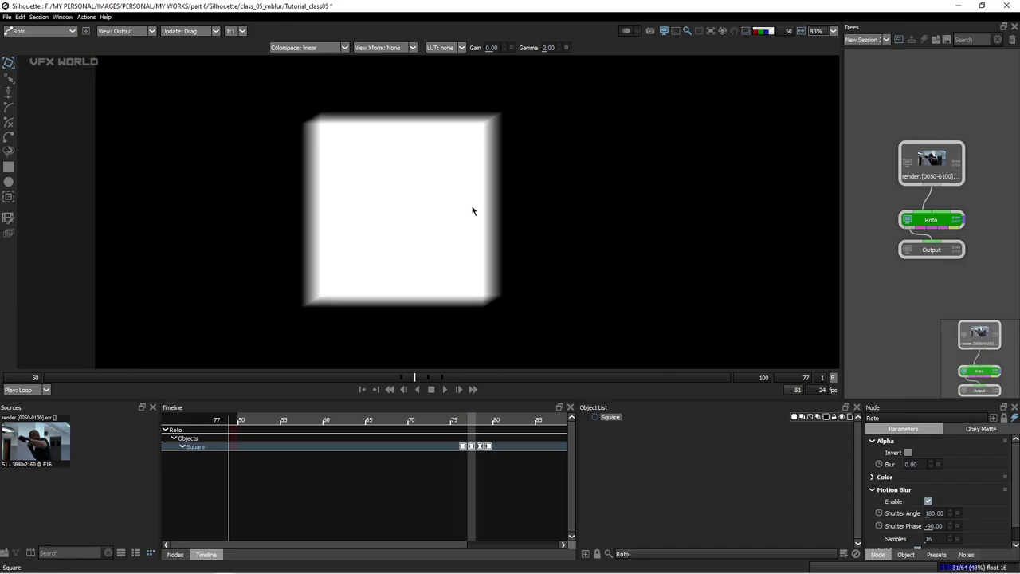
scroll(283, 160, "up", 4)
scroll(334, 100, "down", 2)
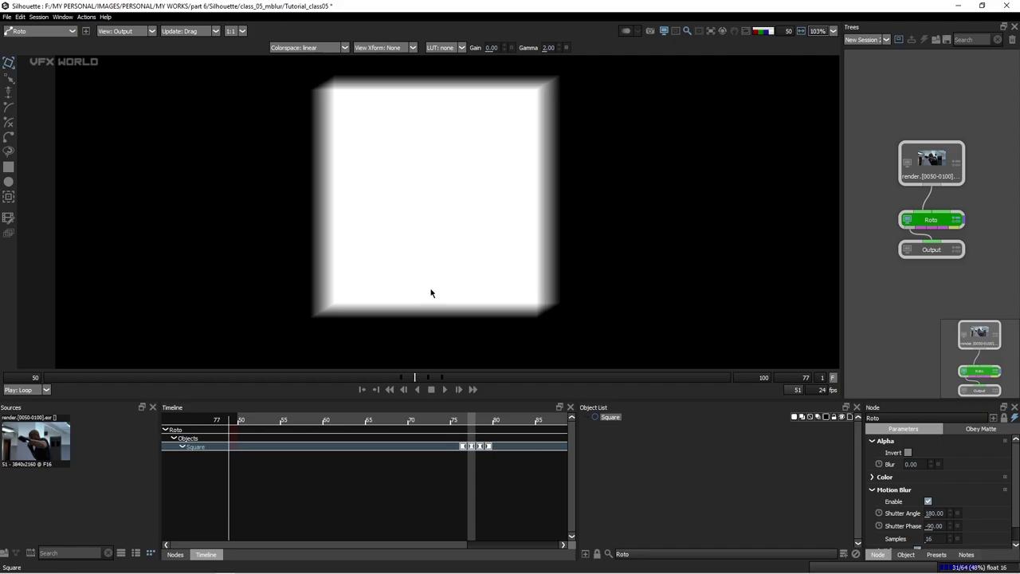
key("1")
scroll(924, 510, "down", 1)
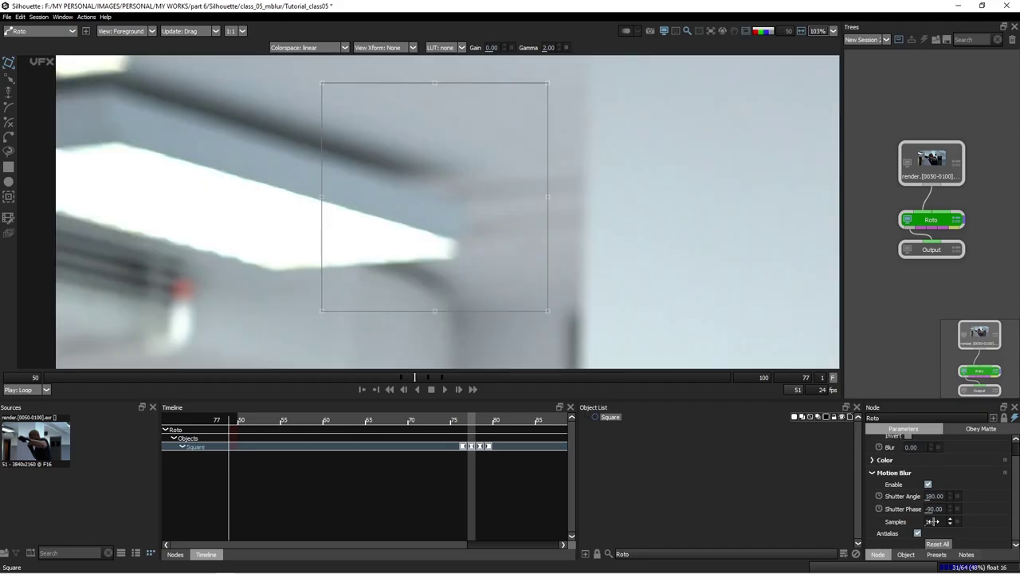
key("3")
key("a")
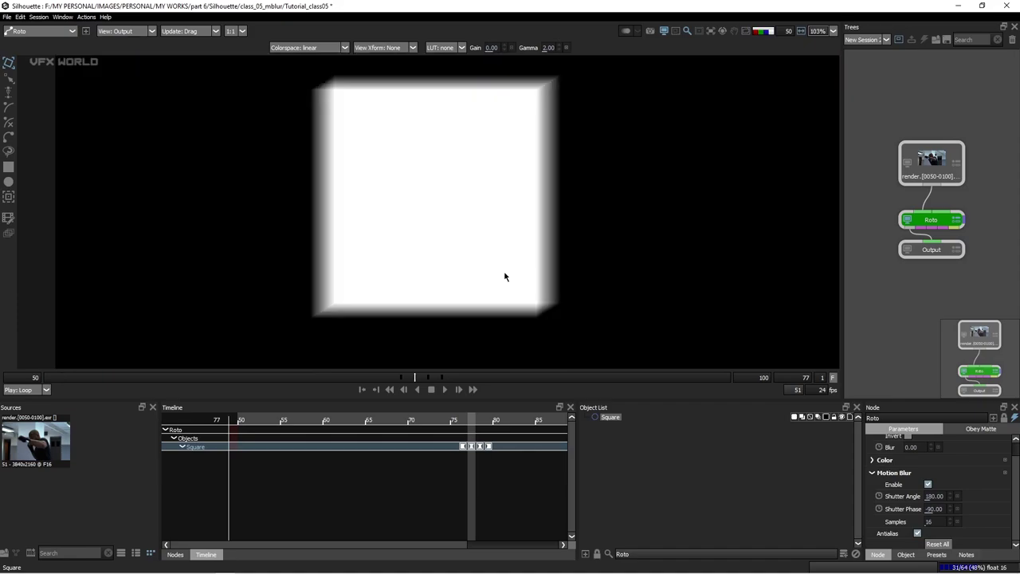
scroll(508, 286, "down", 1)
key("1")
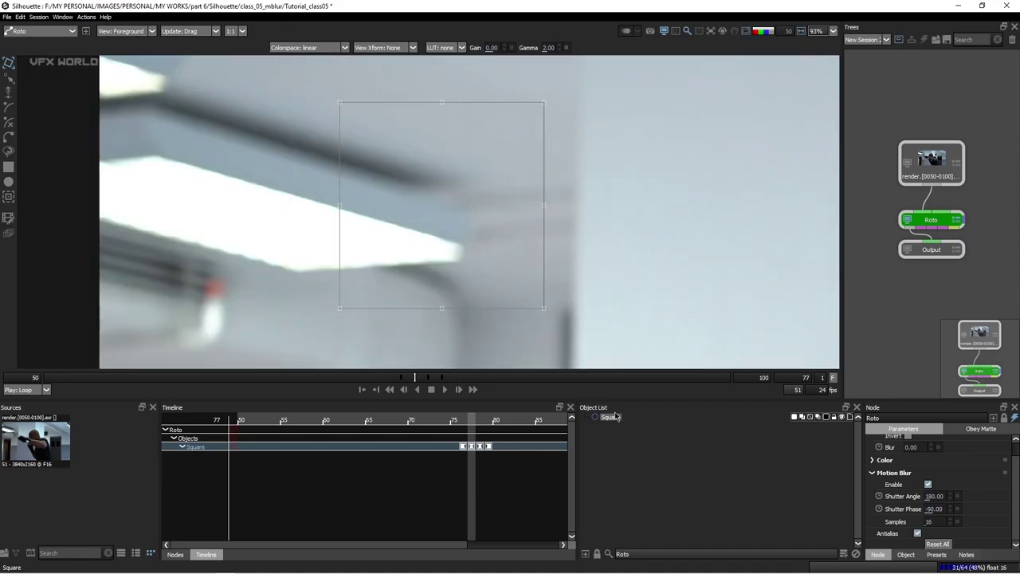
Delete the square and draw a new tall rectangle over the end of the bright ceiling light at frame 77
key("Delete")
left_click(8, 167)
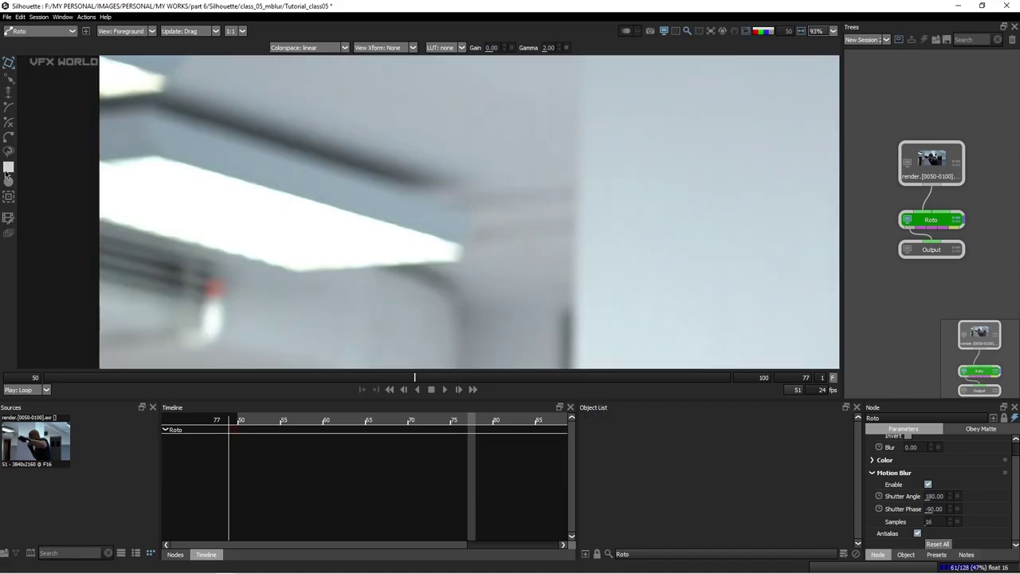
left_click_drag(334, 119, 457, 309)
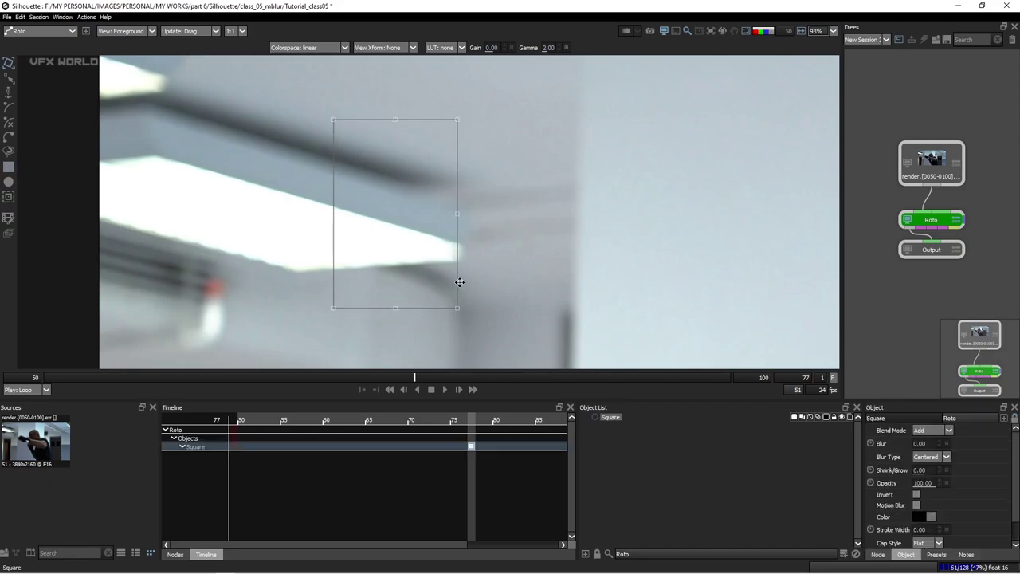
Keyframe the tall rectangle farther left at frame 76
key("Left")
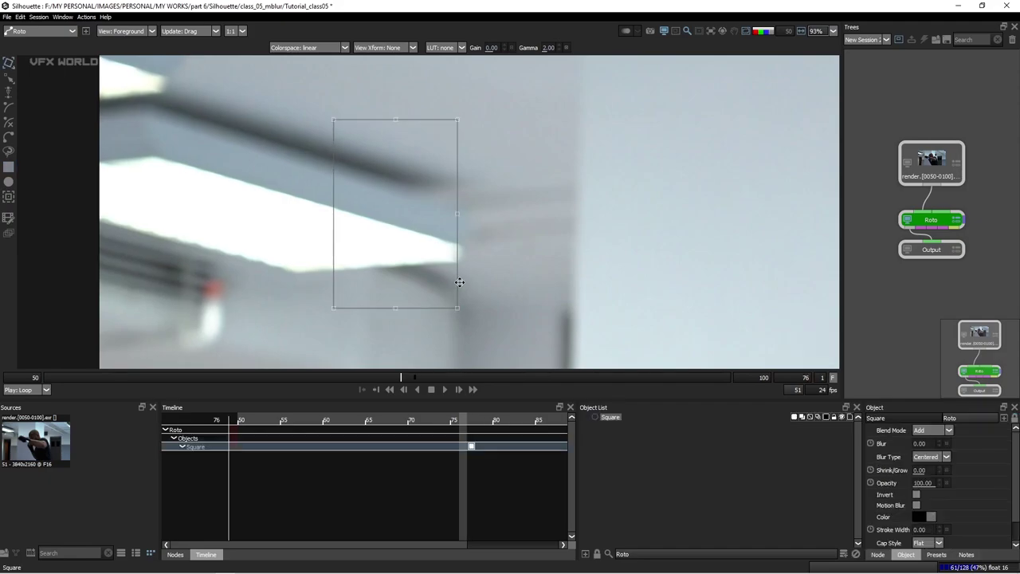
key("Left")
key("Left")
key("Left")
key("Left")
key("Left")
key("Left")
key("Left")
key("Left")
key("Left")
key("Left")
key("Left")
key("Left")
key("Left")
key("Left")
key("Left")
key("Left")
key("Left")
key("Left")
key("Left")
key("Left")
Keyframe the tall rectangle farther right at frame 78
key("x")
key("Right")
key("KP_6")
key("KP_6")
key("KP_6")
key("KP_6")
key("KP_6")
key("KP_6")
key("KP_6")
key("KP_6")
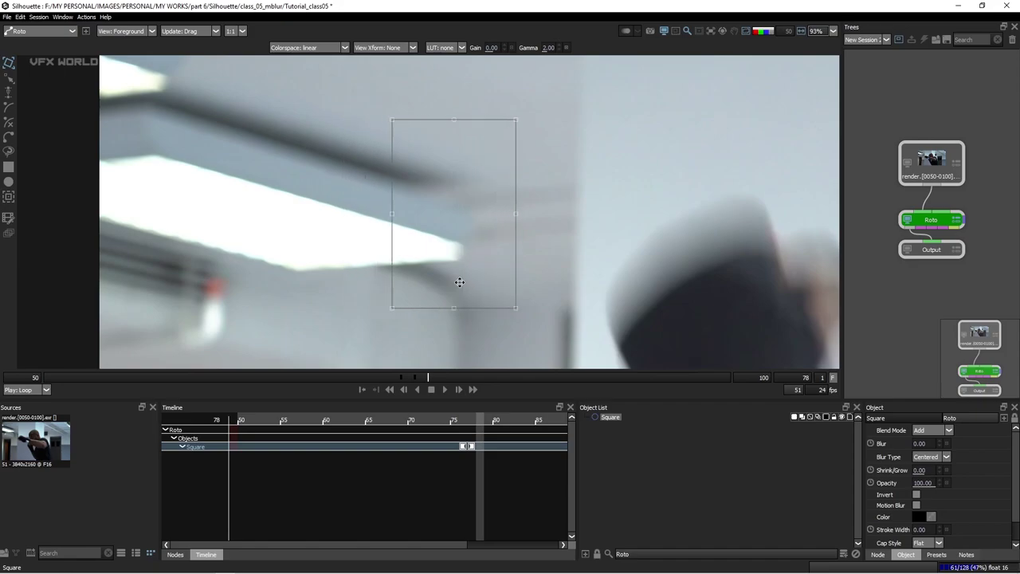
Show the output alpha matte at frame 77 and enable motion blur on the rectangle shape
key("Left")
key("a")
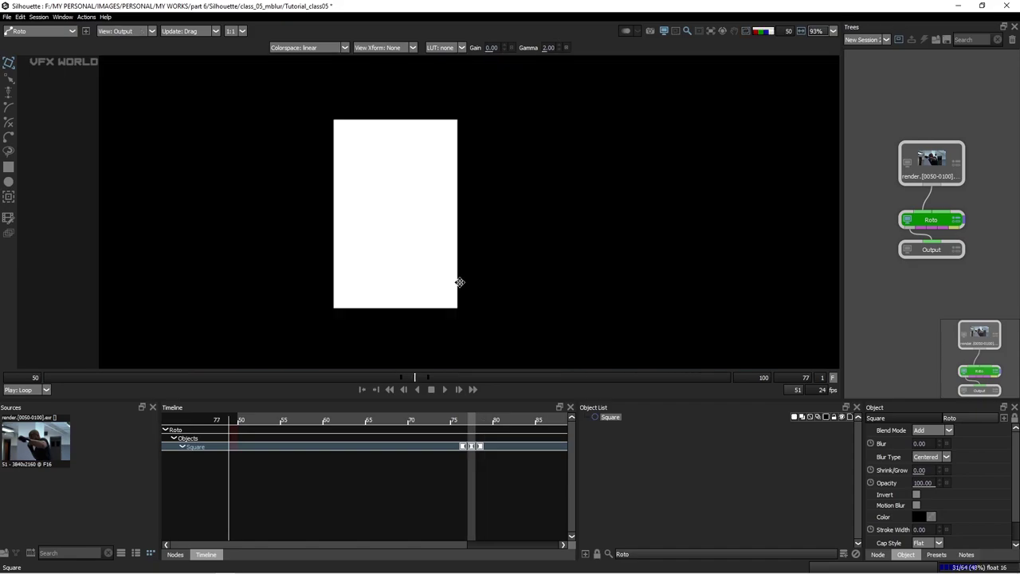
left_click(816, 419)
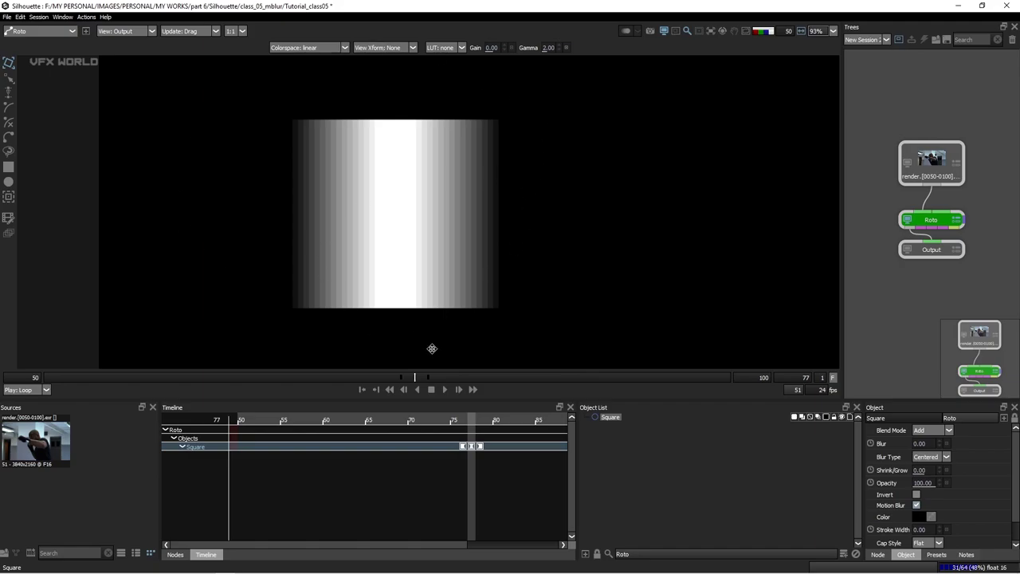
Set the Roto node's motion blur Shutter Angle to 90
left_click(877, 554)
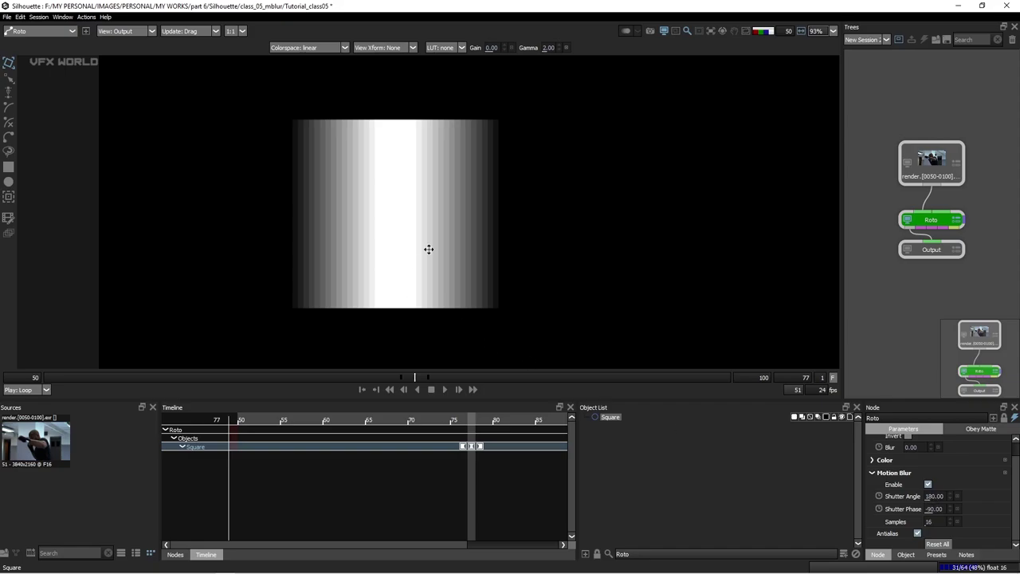
left_click(933, 502)
left_click(963, 524)
left_click(946, 483)
left_click(928, 524)
left_click(963, 495)
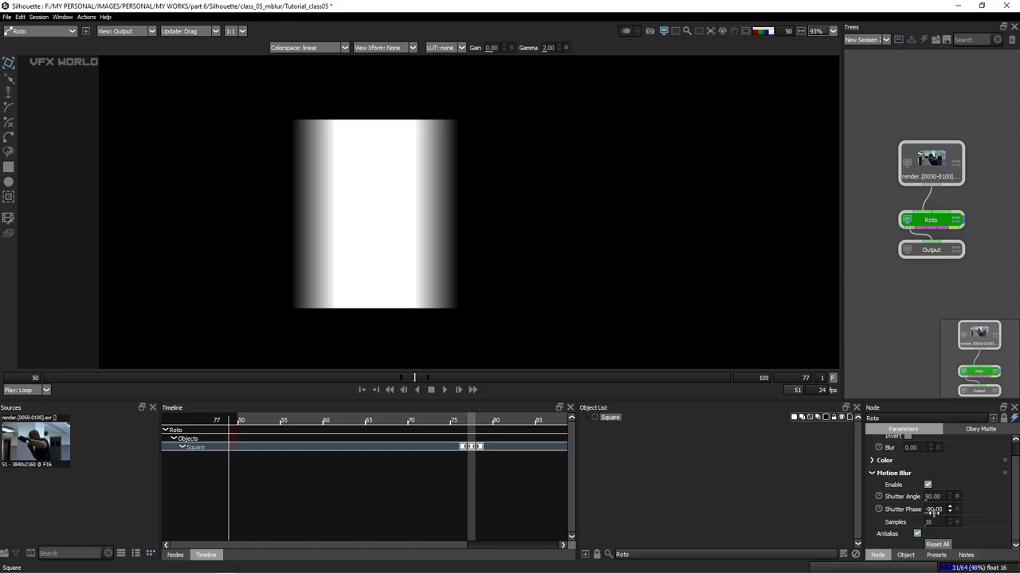
Set the Roto node's motion blur Shutter Phase to -45
left_click(932, 509)
left_click(914, 537)
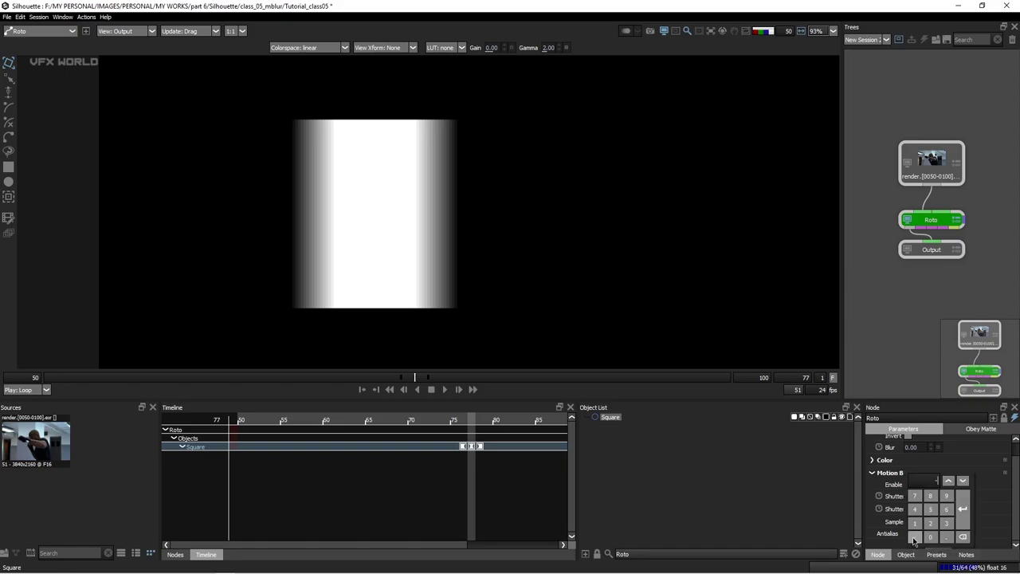
left_click(962, 508)
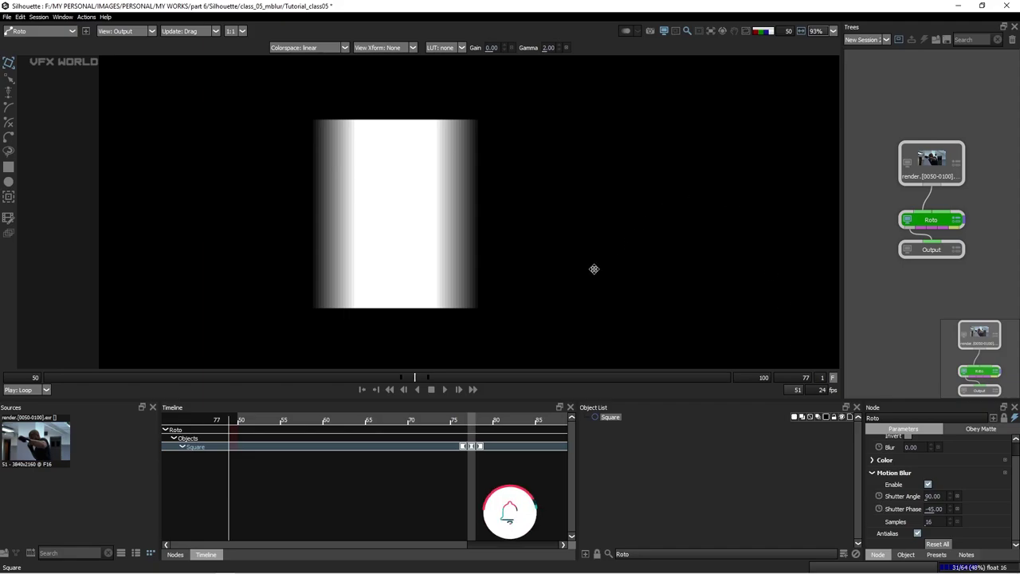
Compare the rectangle's outline on the footage with its alpha matte, examining the stepped blur along both edges up close
key("1")
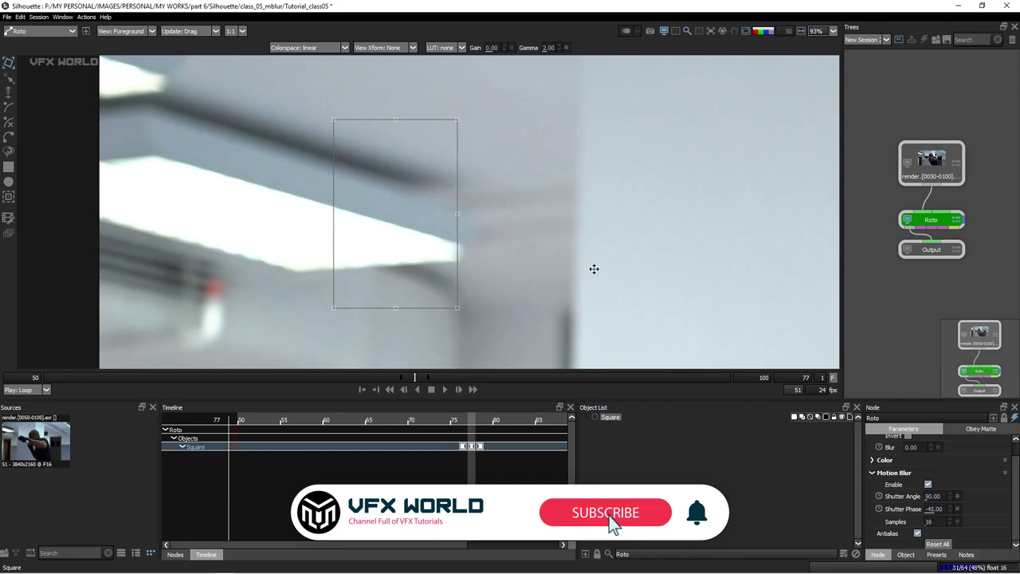
key("3")
scroll(397, 231, "up", 4)
key("a")
scroll(283, 228, "up", 7)
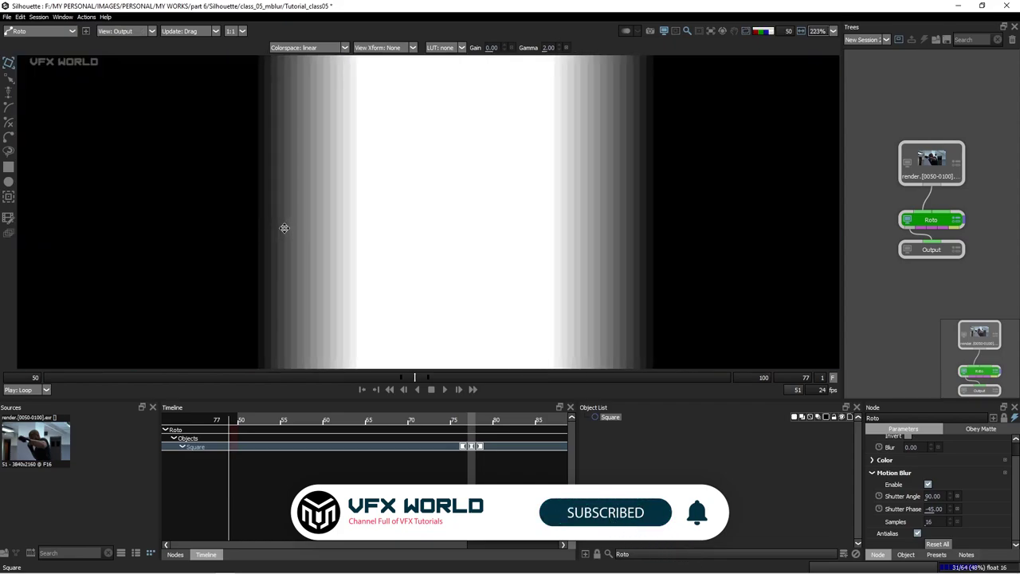
left_click_drag(623, 241, 587, 242)
scroll(587, 241, "down", 1)
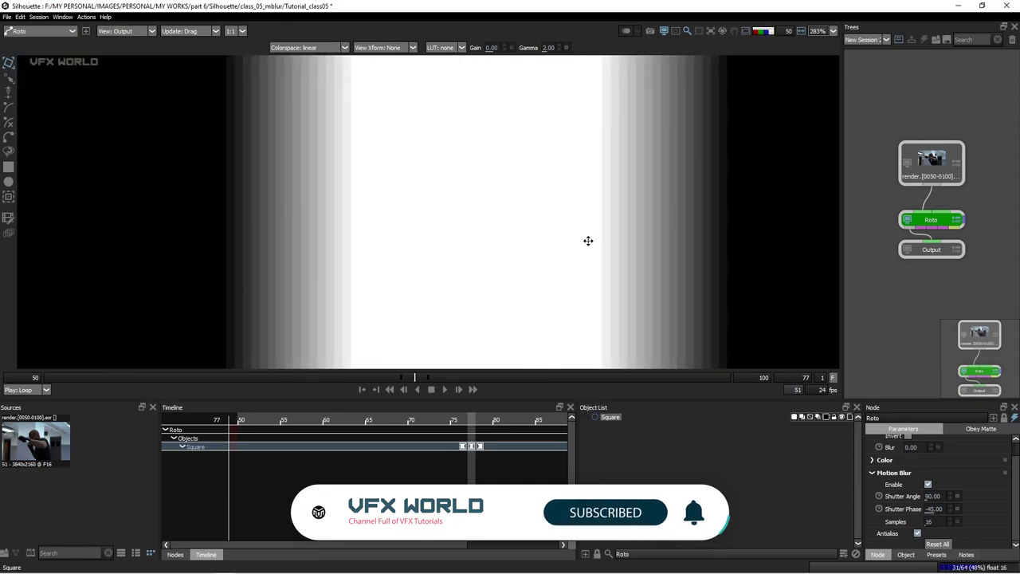
Set the Roto node's motion blur Samples to 64
left_click(928, 521)
left_click(945, 521)
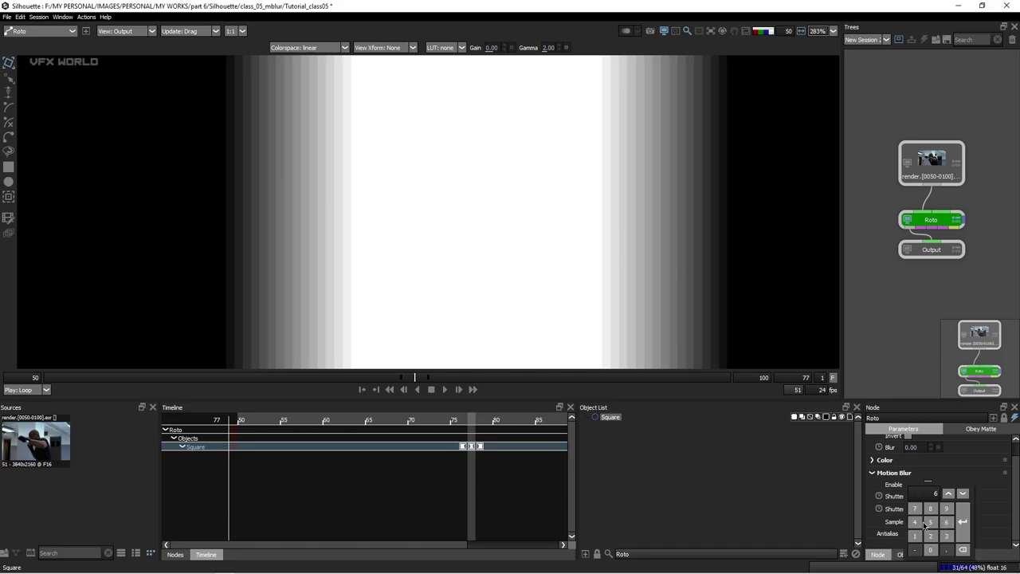
left_click(914, 521)
left_click(962, 521)
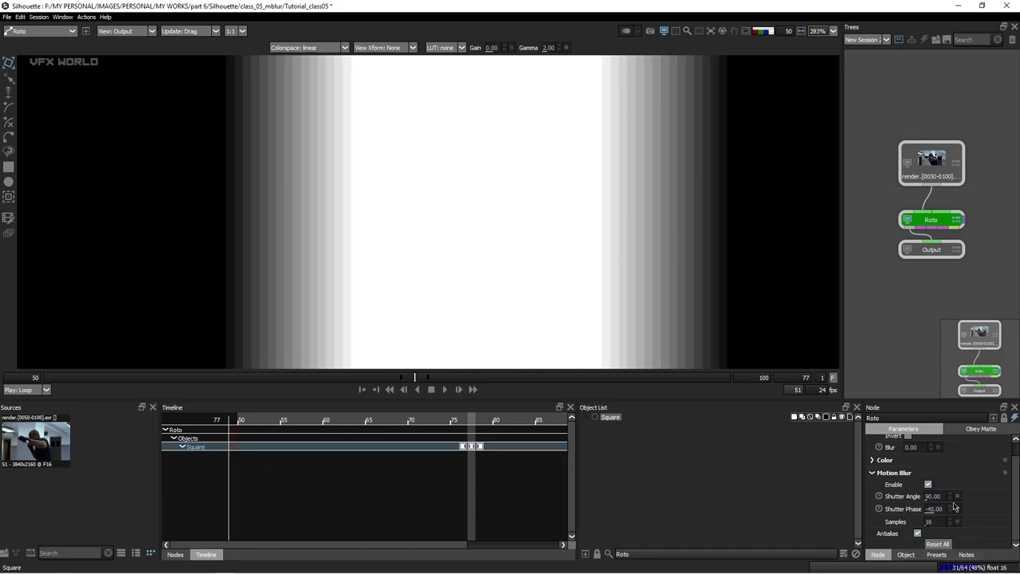
Check the smoothness of the rectangle's blurred edges in the matte, and reset the motion blur Samples to 16
left_click_drag(696, 245, 676, 244)
scroll(340, 251, "down", 10)
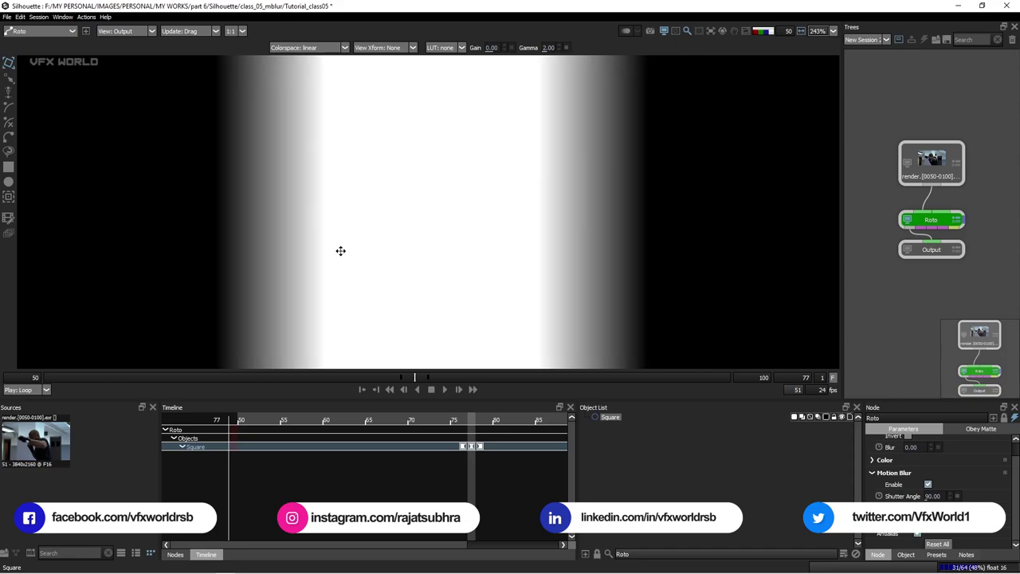
scroll(340, 251, "down", 1)
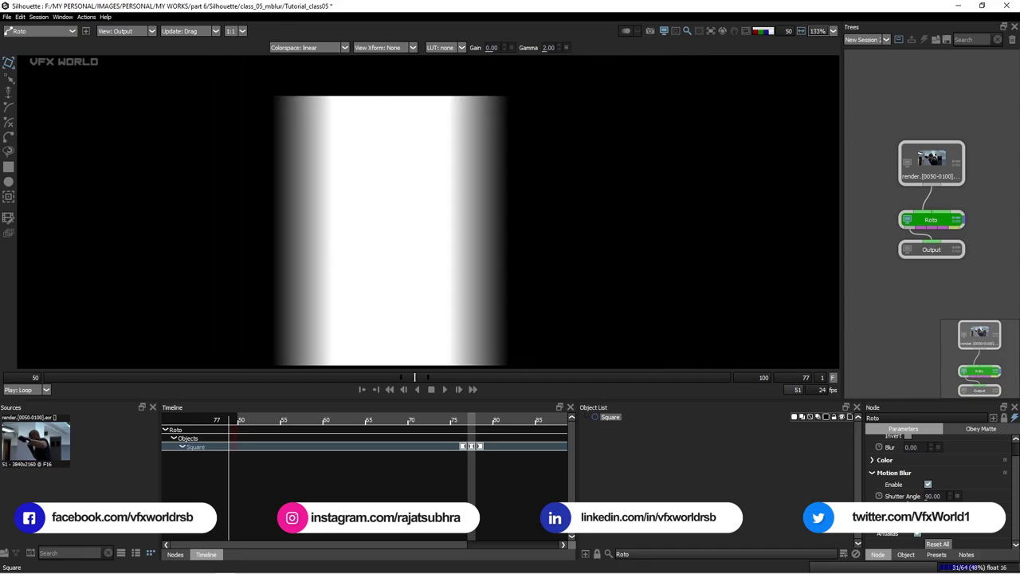
left_click(958, 523)
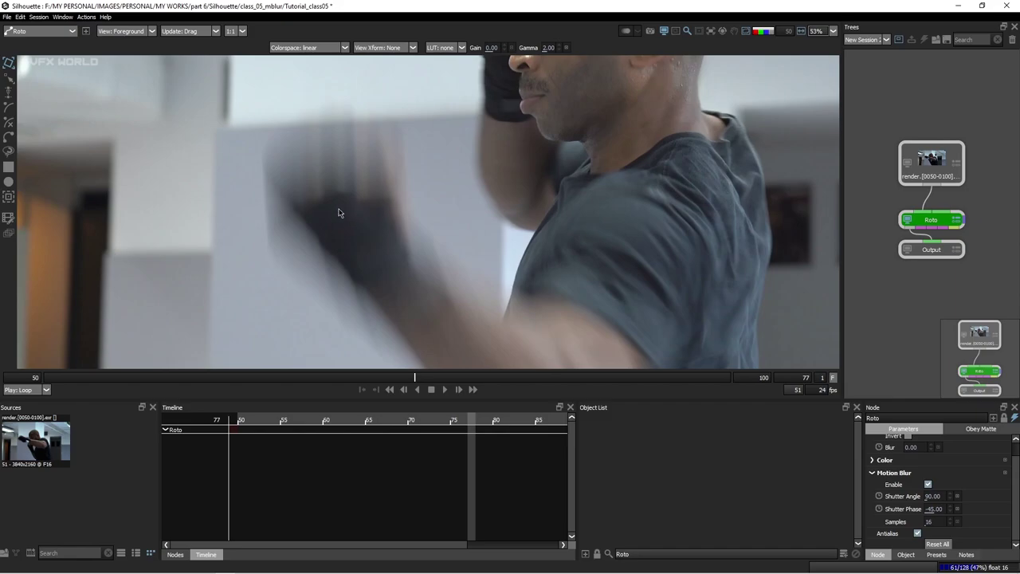
Examine the natural motion blur around the man's bent elbow in the footage at frame 71
key("z")
key("z")
key("z")
key("z")
key("z")
key("z")
scroll(364, 286, "up", 4)
left_click_drag(365, 285, 394, 141)
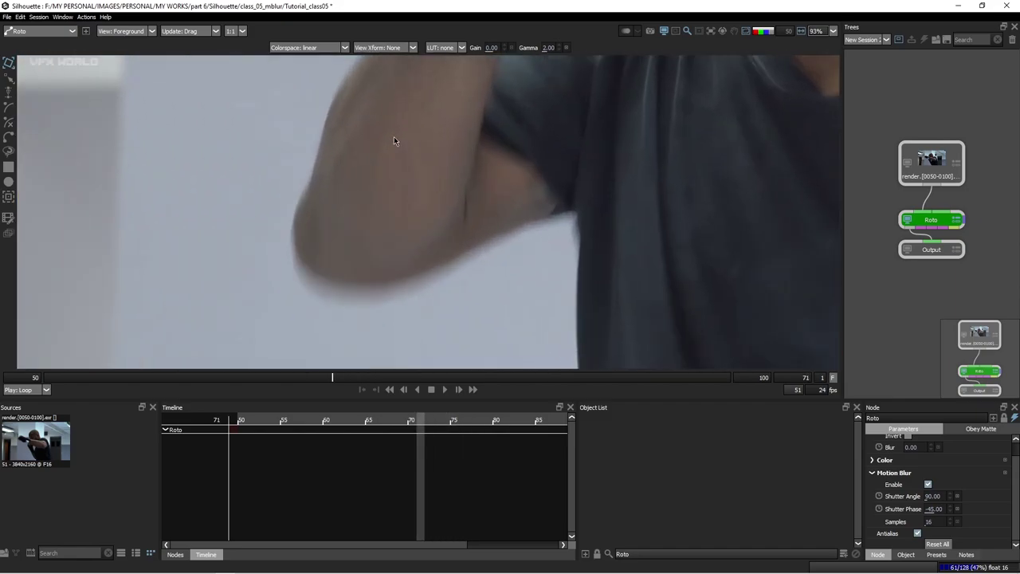
scroll(346, 189, "up", 3)
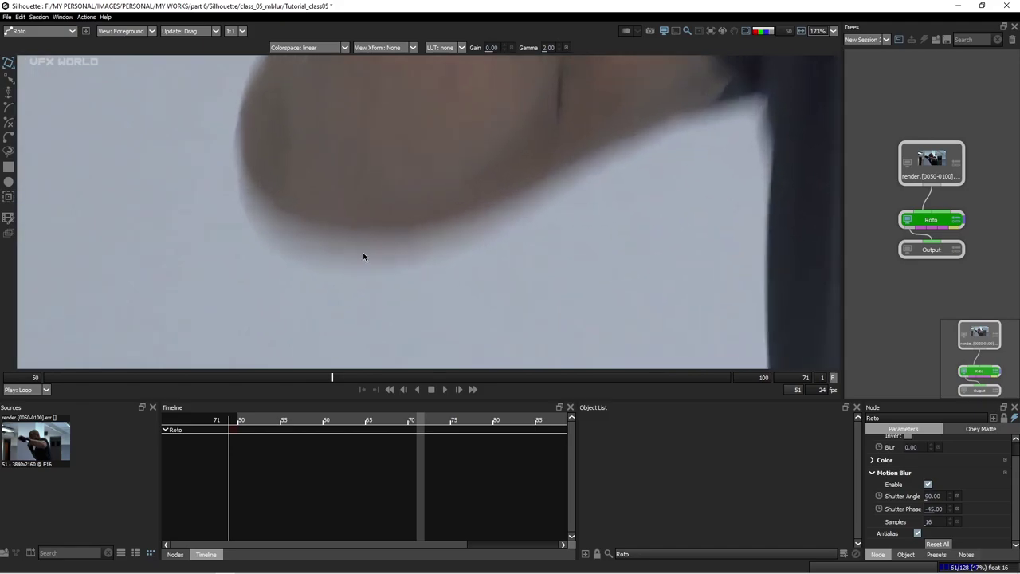
scroll(362, 255, "up", 3)
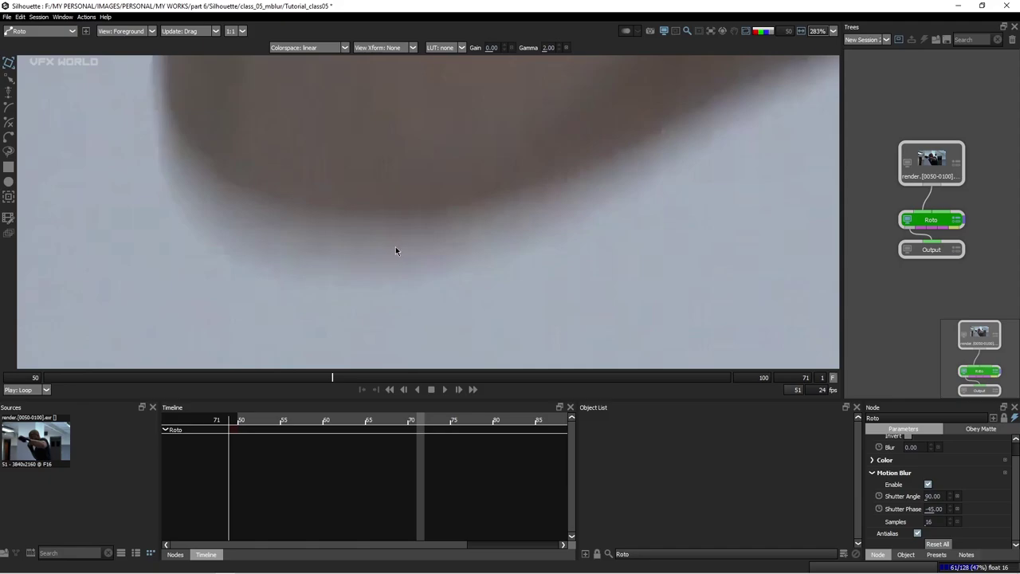
Draw a small upright rectangle on the plain wall to the left of the elbow at frame 71
scroll(271, 201, "down", 3)
left_click_drag(271, 201, 623, 199)
scroll(622, 199, "down", 1)
left_click(9, 167)
left_click_drag(167, 137, 260, 285)
Keyframe the small rectangle slightly farther left at frame 70
key("z")
key("Left")
key("Left")
key("Left")
key("Left")
key("Left")
key("Left")
key("Left")
key("Left")
key("Left")
key("Left")
key("Left")
key("Left")
key("Left")
Keyframe the small rectangle slightly farther right at frame 72
key("x")
key("x")
key("Right")
key("Right")
key("Right")
key("Right")
key("Right")
key("Right")
key("Right")
key("Right")
key("Right")
key("Right")
key("Right")
key("Right")
key("Right")
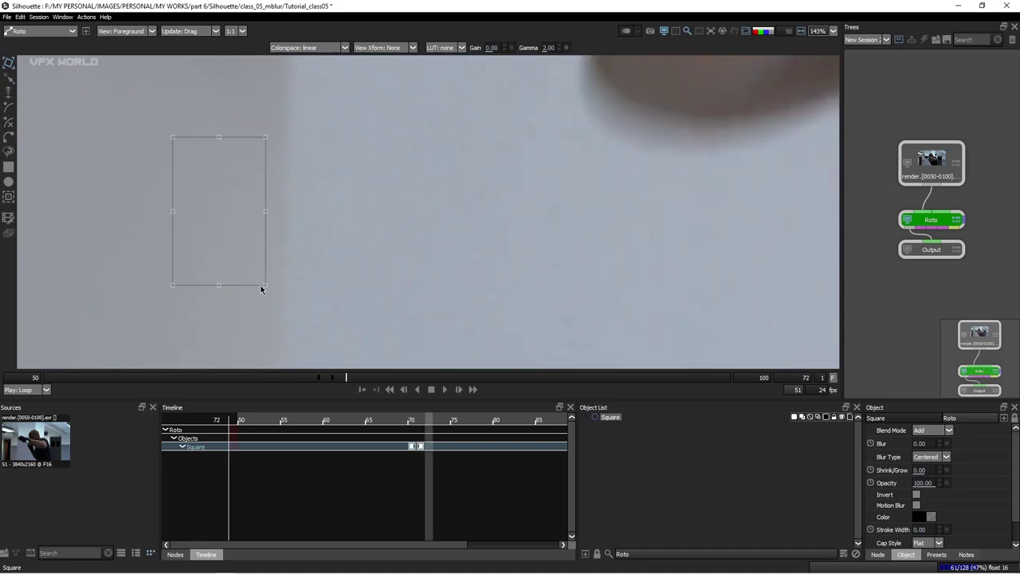
Enable motion blur on the small rectangle and examine its blurred edges in the output alpha matte at frame 71
key("z")
key("3")
key("a")
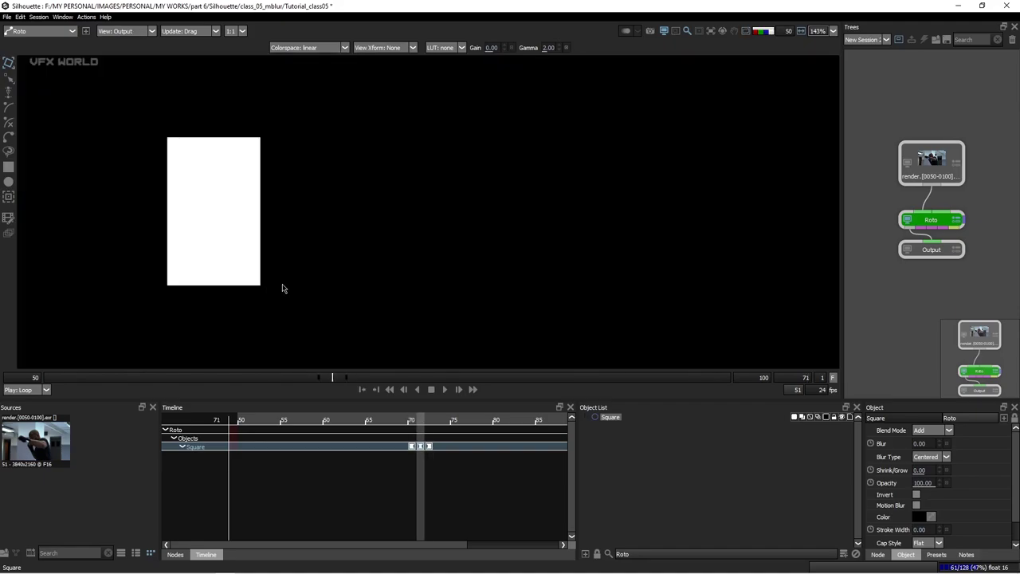
left_click(916, 505)
scroll(210, 216, "up", 10)
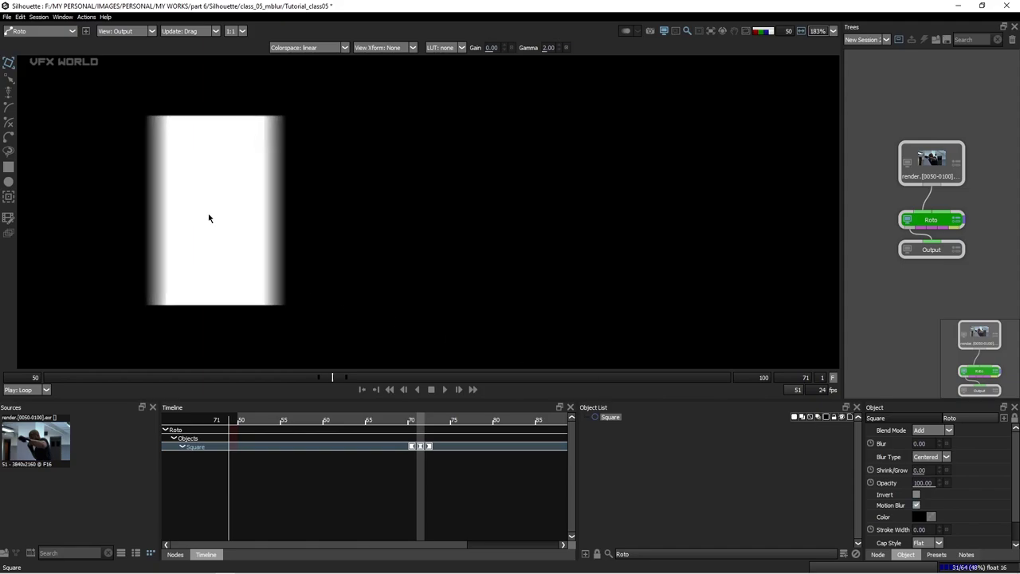
scroll(303, 229, "up", 2)
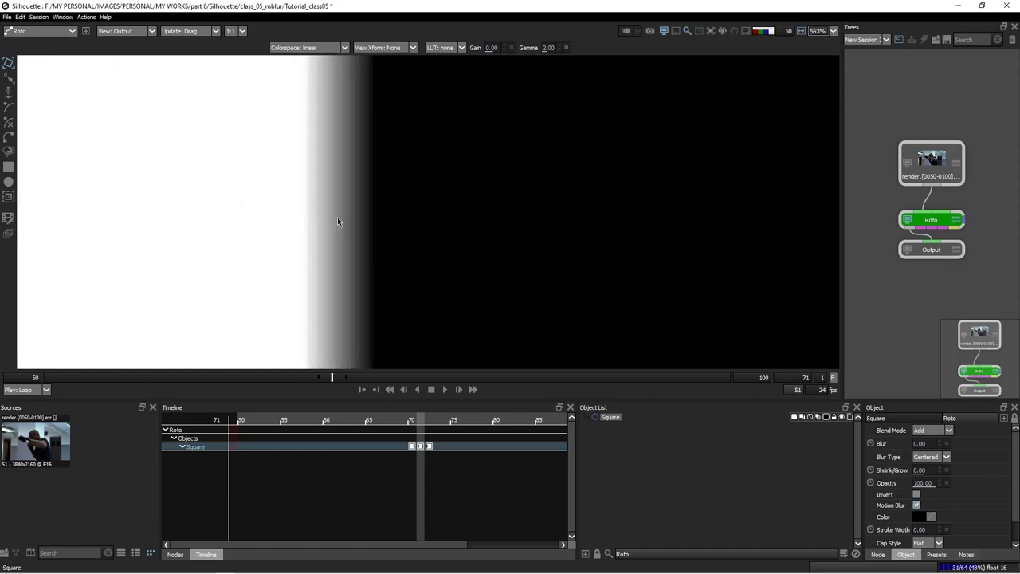
scroll(374, 222, "up", 3)
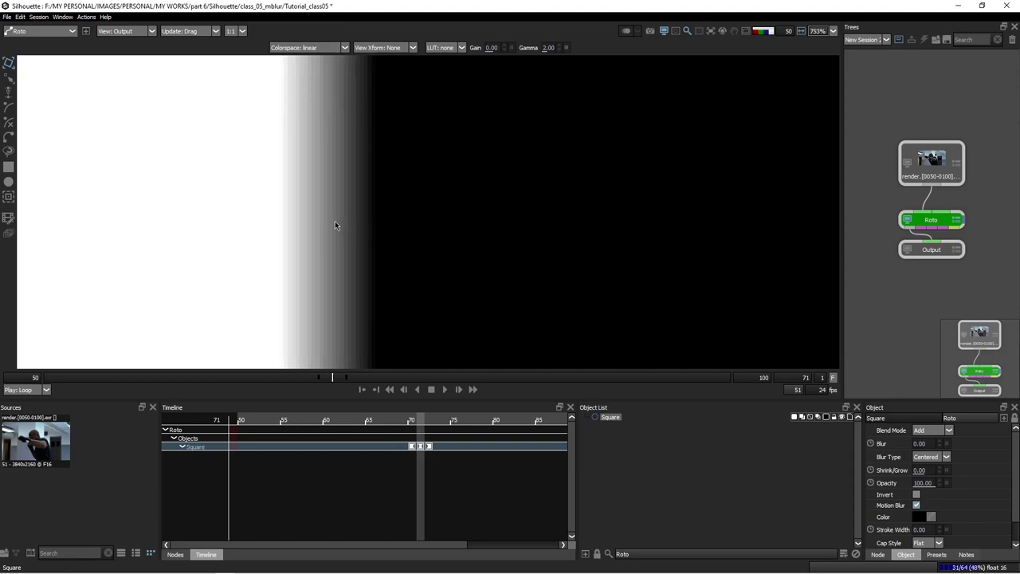
scroll(332, 225, "down", 6)
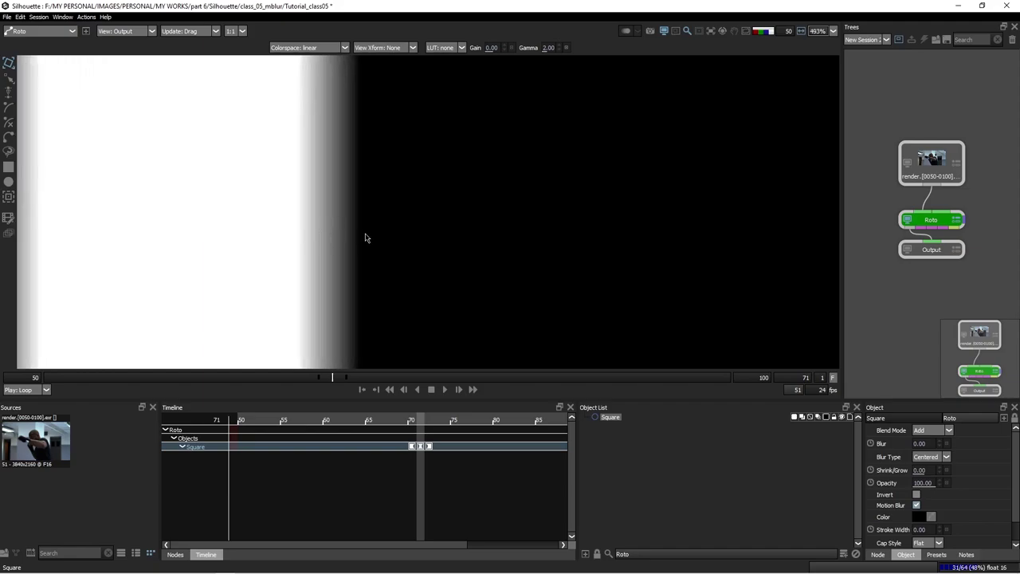
scroll(338, 240, "down", 3)
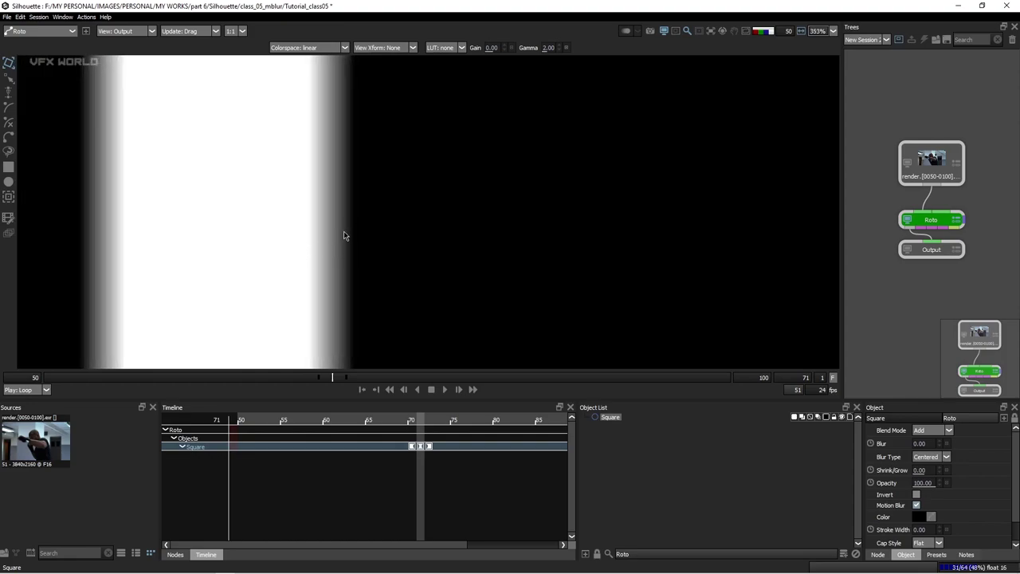
Return to the foreground view and delete the small rectangle on the wall
scroll(338, 228, "down", 3)
key("1")
scroll(336, 227, "down", 4)
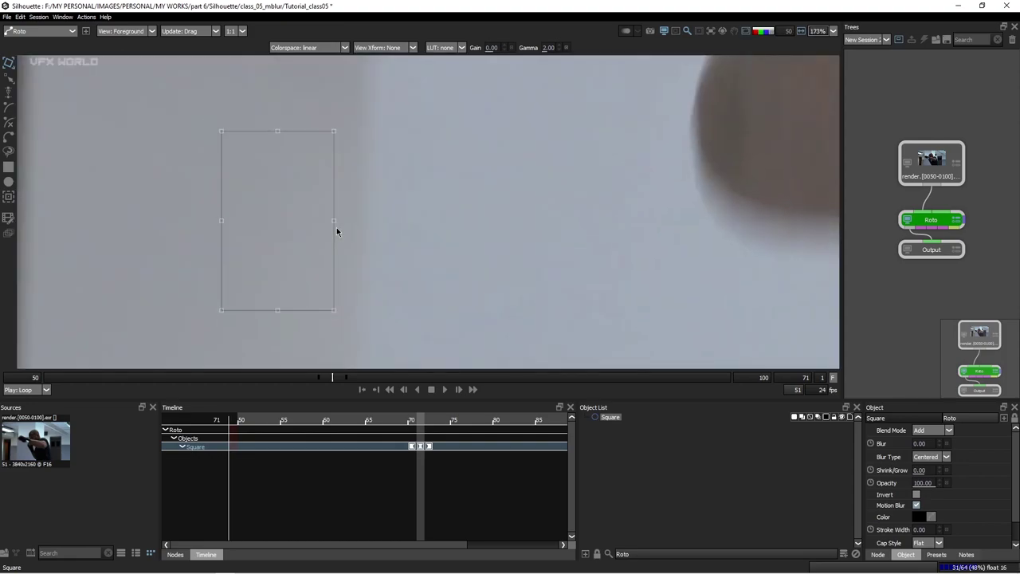
scroll(336, 225, "down", 3)
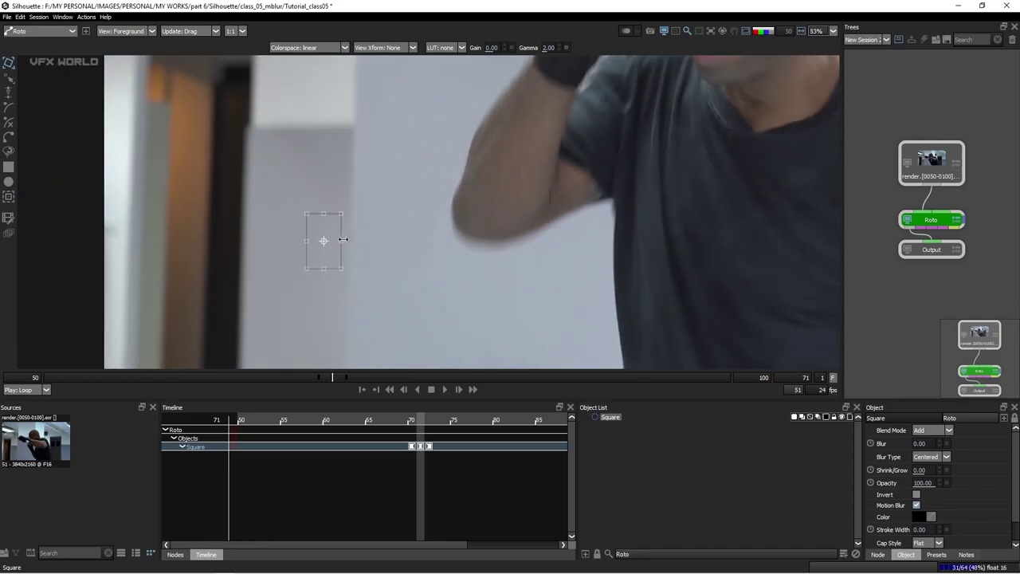
key("Delete")
left_click_drag(426, 183, 344, 238)
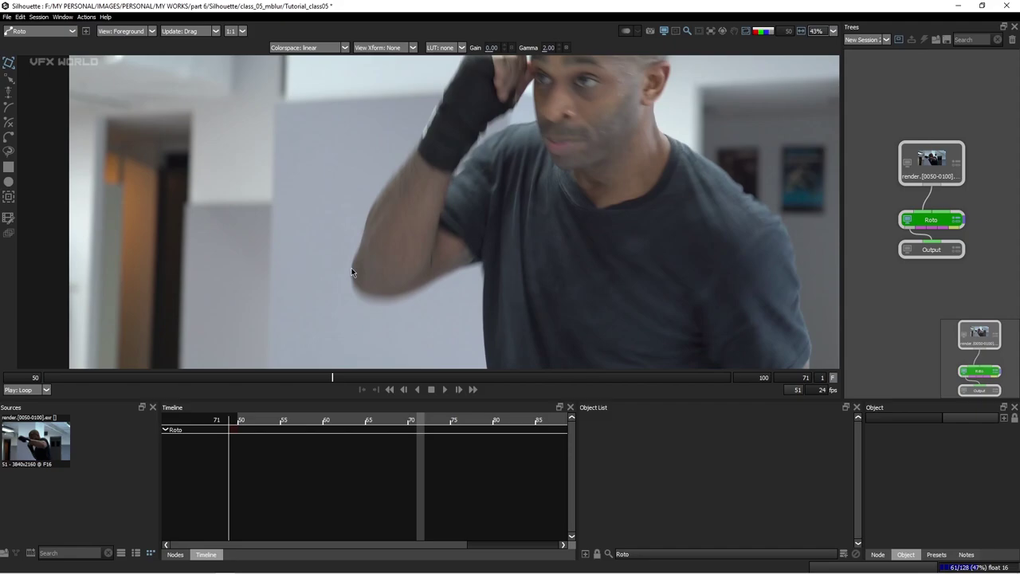
Enlarge the viewer and go through the footage from frame 50 to frame 68, examining the arm's motion blur
left_click_drag(251, 379, 41, 400)
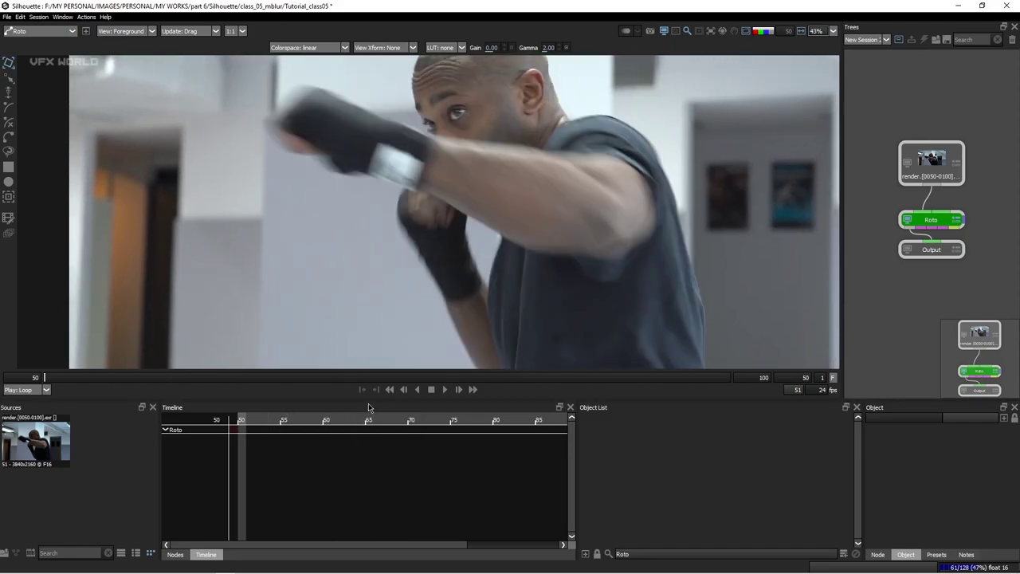
left_click_drag(366, 402, 357, 475)
key("x")
key("x")
key("x")
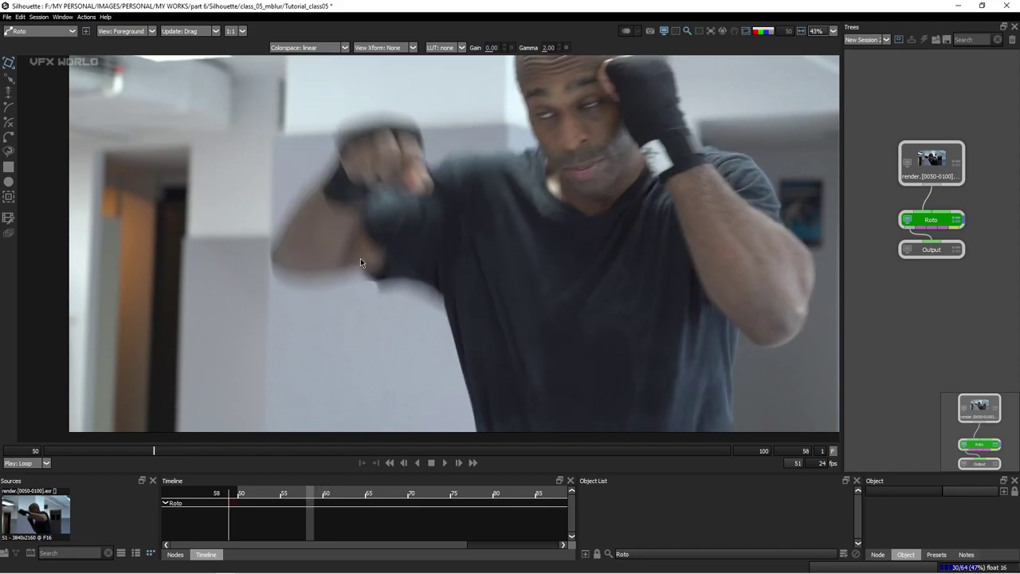
left_click_drag(152, 452, 295, 454)
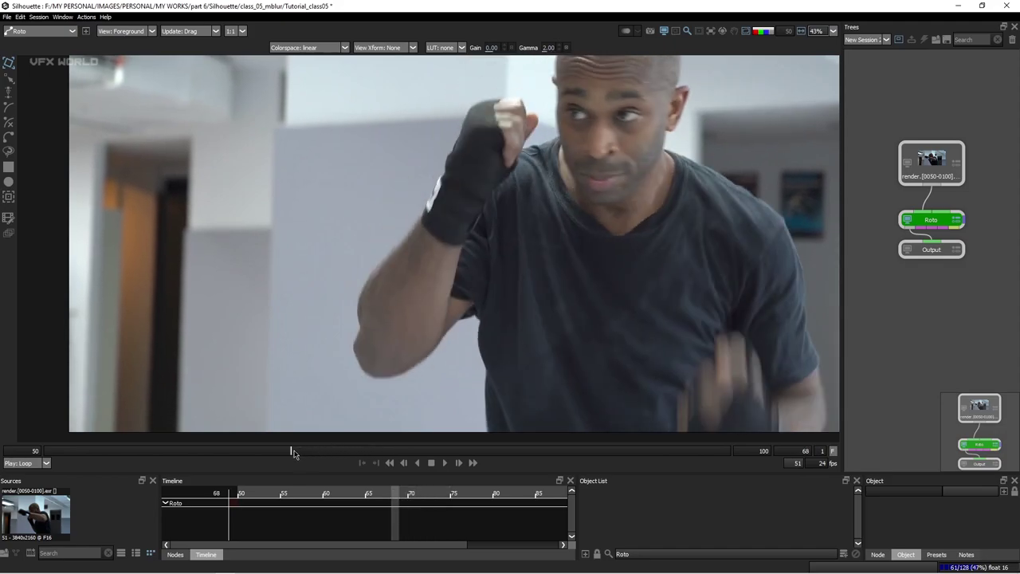
key("z")
key("x")
key("z")
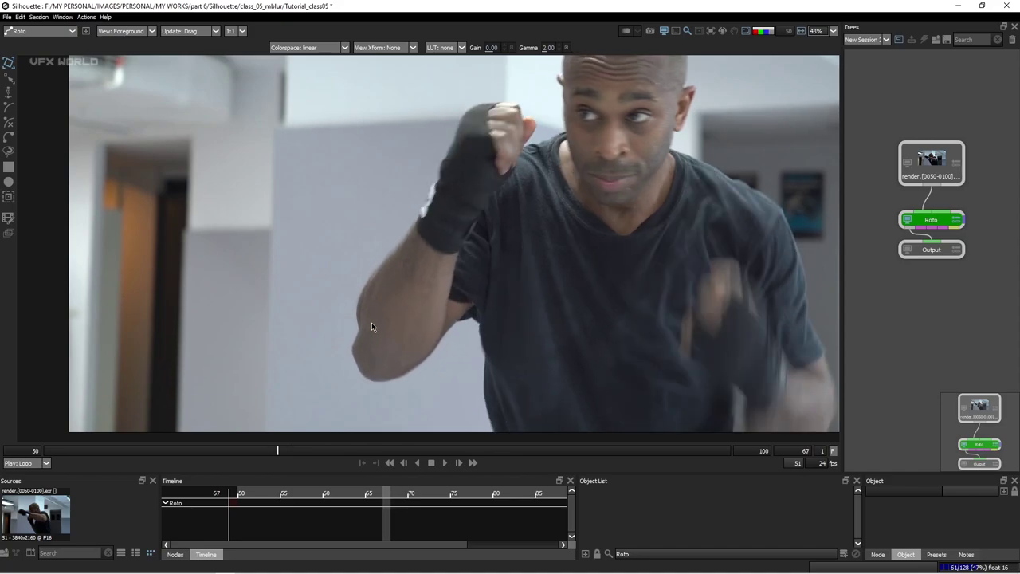
mouse_move(283, 452)
left_mouse_down()
mouse_move(126, 453)
mouse_move(314, 441)
mouse_move(294, 439)
left_mouse_up()
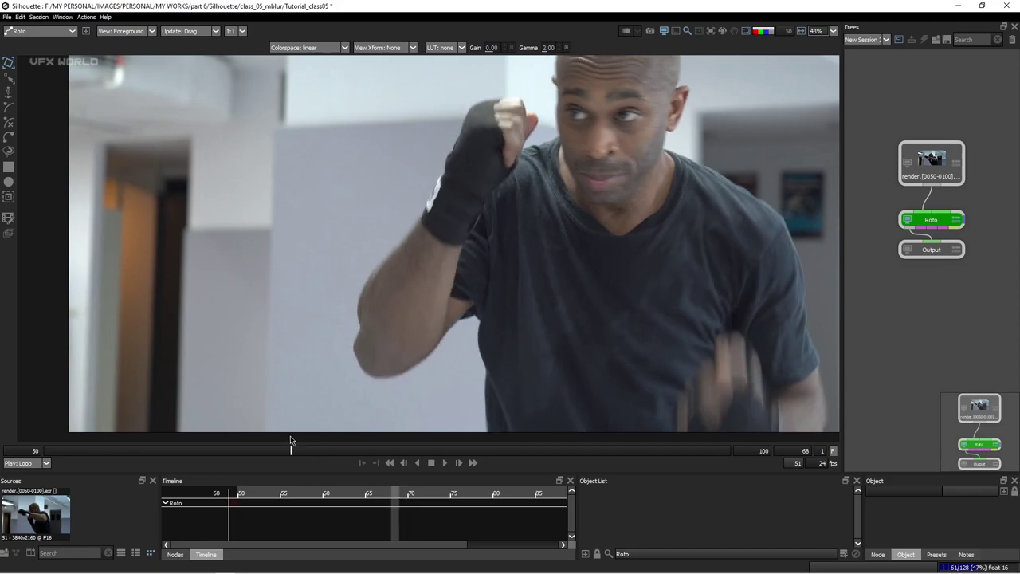
At frame 67, start a B-spline and trace the forearm's outer edge from the wrist strap down to the crease above the elbow
scroll(388, 258, "up", 3)
scroll(391, 255, "down", 2)
left_click_drag(393, 250, 384, 212)
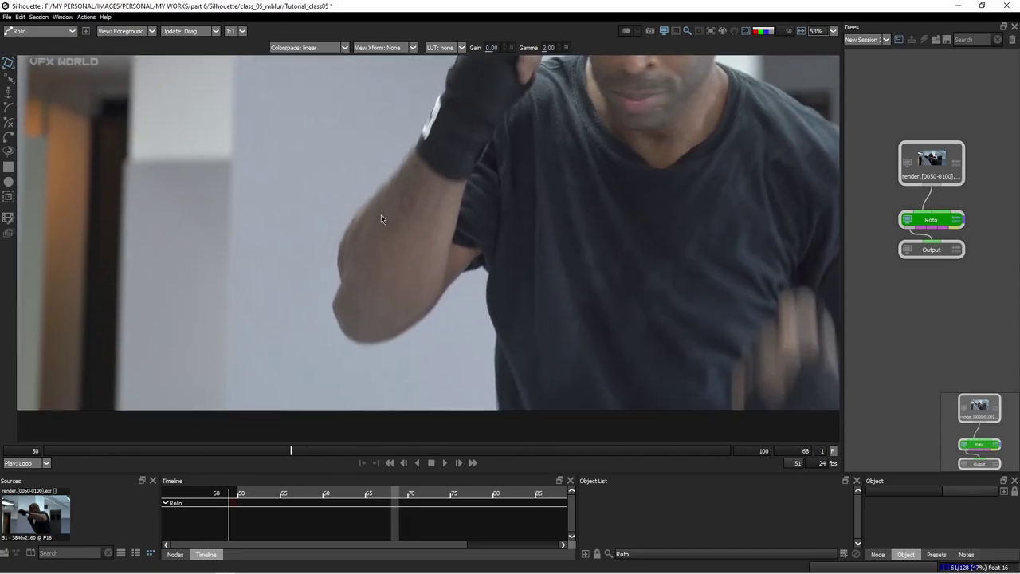
scroll(411, 120, "up", 5)
key("Left")
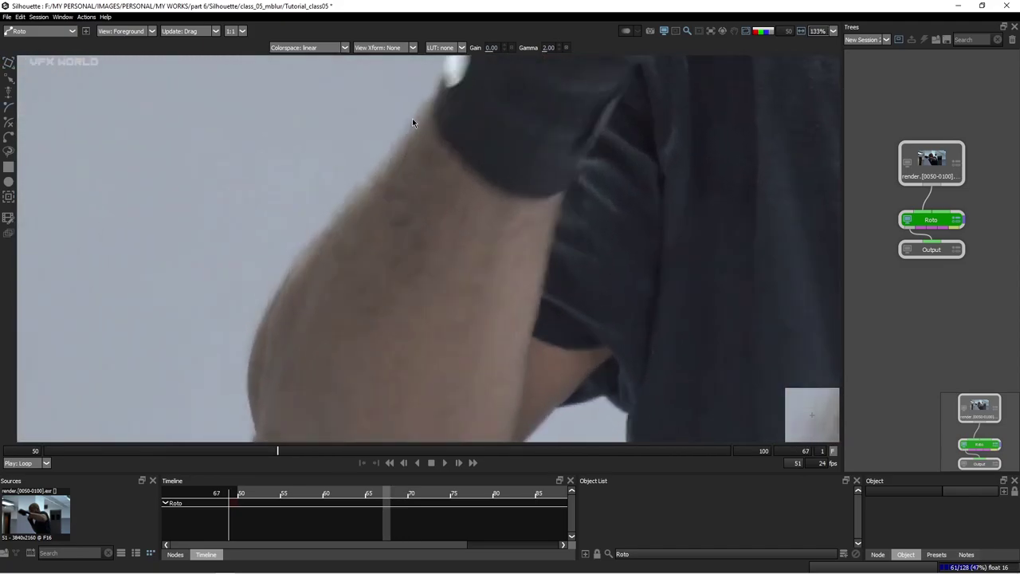
left_click(441, 76)
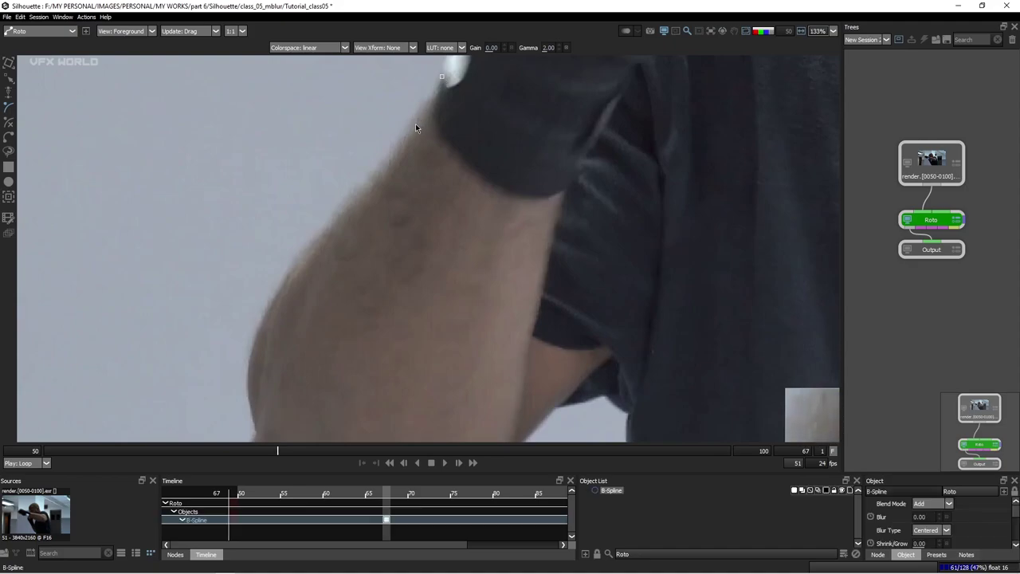
left_click(380, 167)
scroll(340, 213, "up", 1)
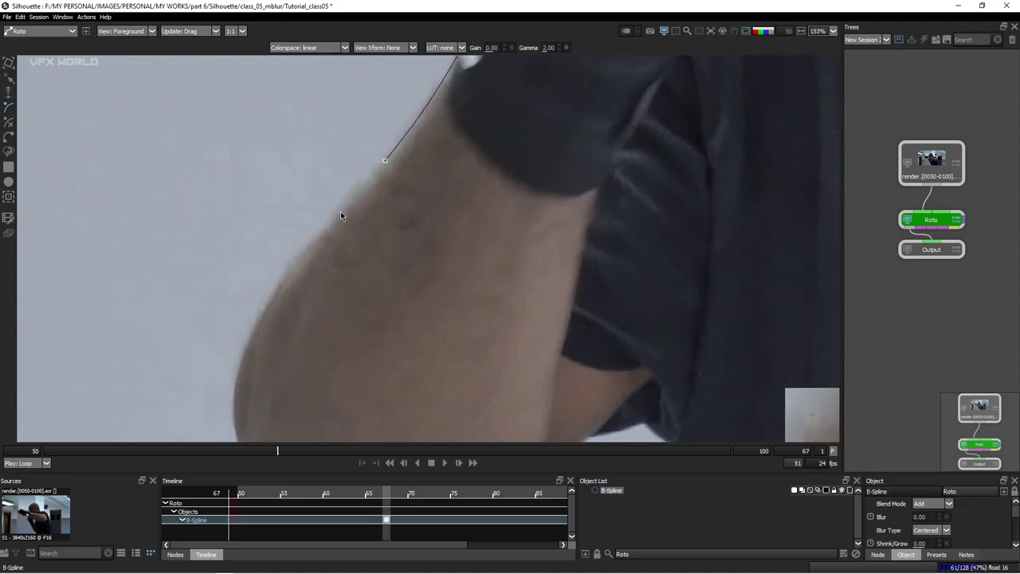
scroll(340, 211, "up", 1)
left_click(336, 211)
left_click(276, 277)
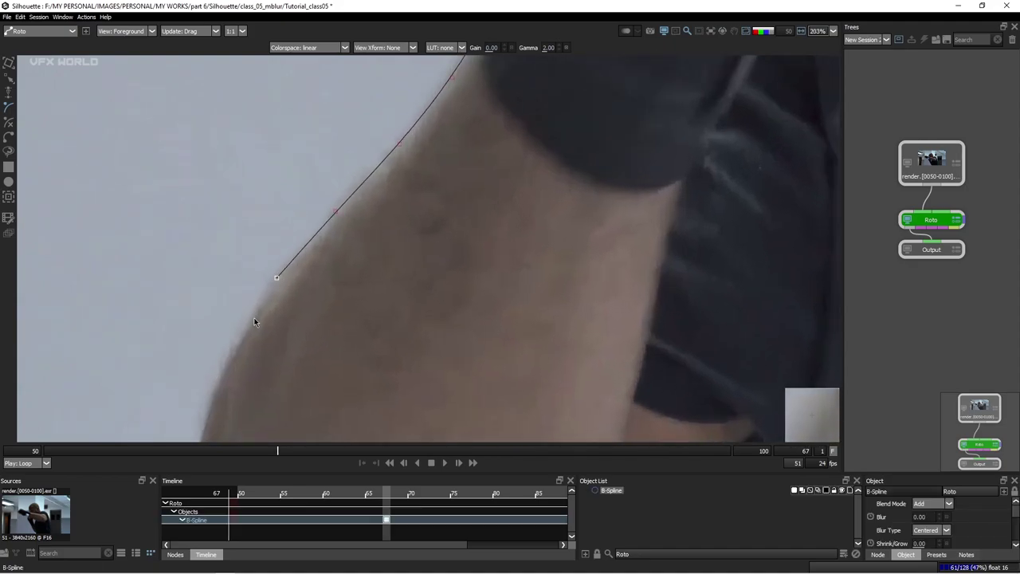
left_click_drag(255, 319, 311, 154)
left_click(303, 157)
left_click(269, 227)
left_click(254, 285)
left_click(255, 329)
left_click(260, 359)
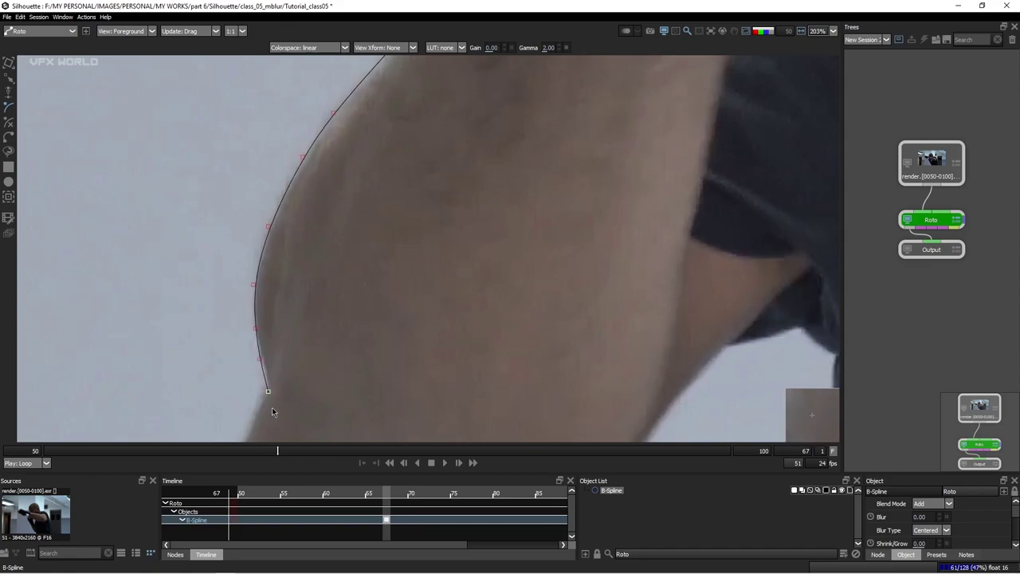
Close the forearm B-spline by placing points through the inside of the arm back up to the wrist
left_click(294, 420)
left_click(392, 342)
left_click(442, 268)
left_click_drag(494, 191, 444, 286)
scroll(443, 286, "down", 4)
left_click(466, 233)
left_click(505, 162)
left_click(496, 93)
left_click(482, 86)
left_click(477, 90)
scroll(422, 246, "up", 2)
left_click_drag(422, 245, 405, 85)
scroll(405, 85, "up", 2)
left_click_drag(212, 359, 274, 214)
scroll(282, 169, "down", 10)
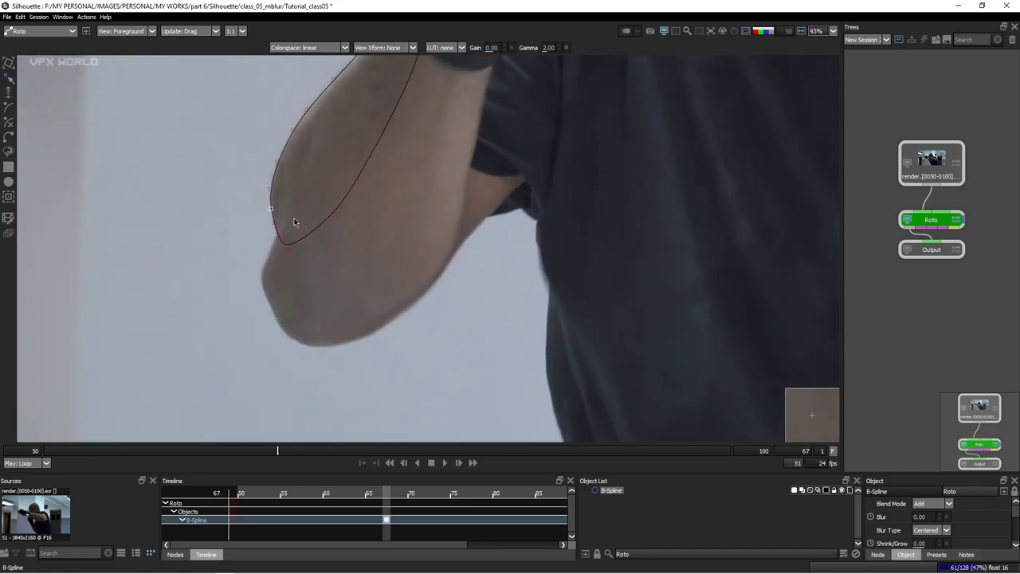
Draw a second closed B-spline around the elbow at frame 67, overlapping the lower end of the forearm shape
scroll(293, 221, "up", 2)
scroll(265, 267, "up", 3)
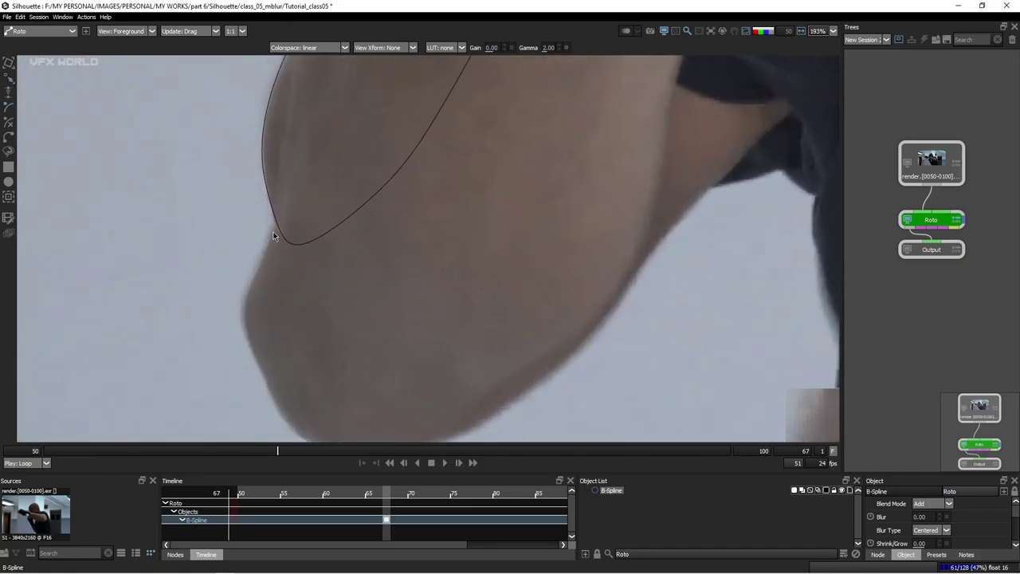
key("ctrl+d")
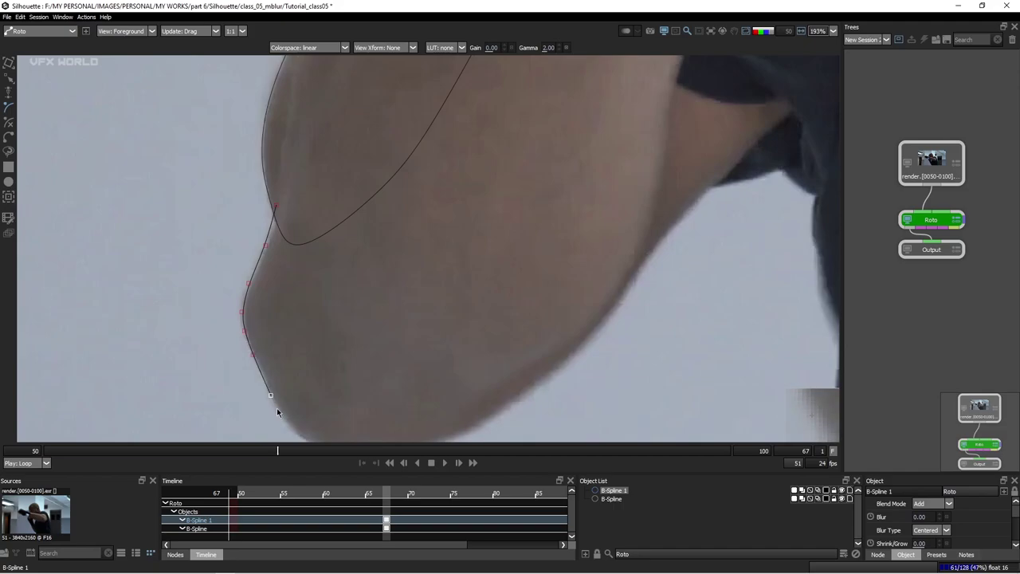
left_click_drag(289, 400, 269, 321)
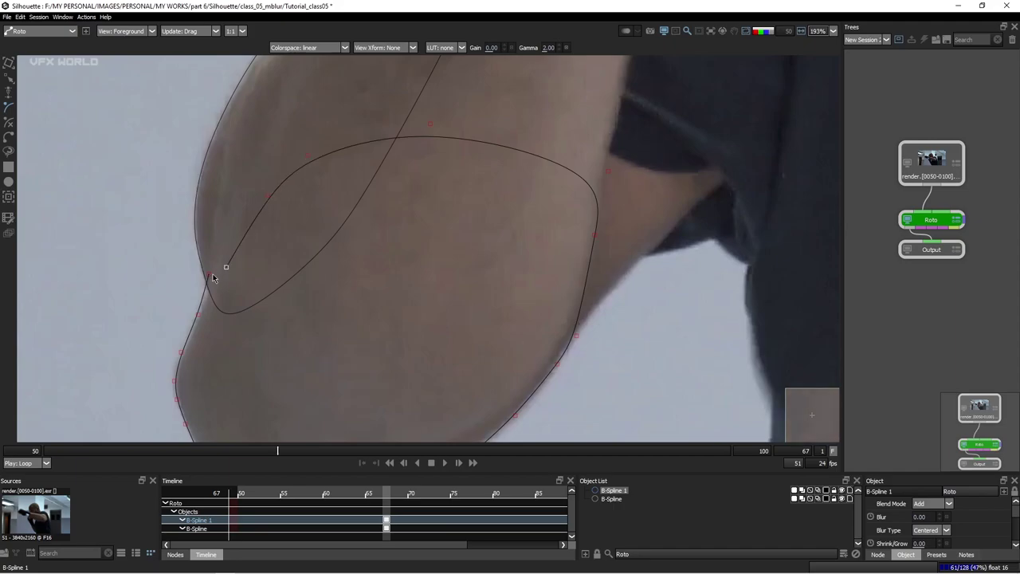
left_click(211, 275)
scroll(290, 229, "down", 6)
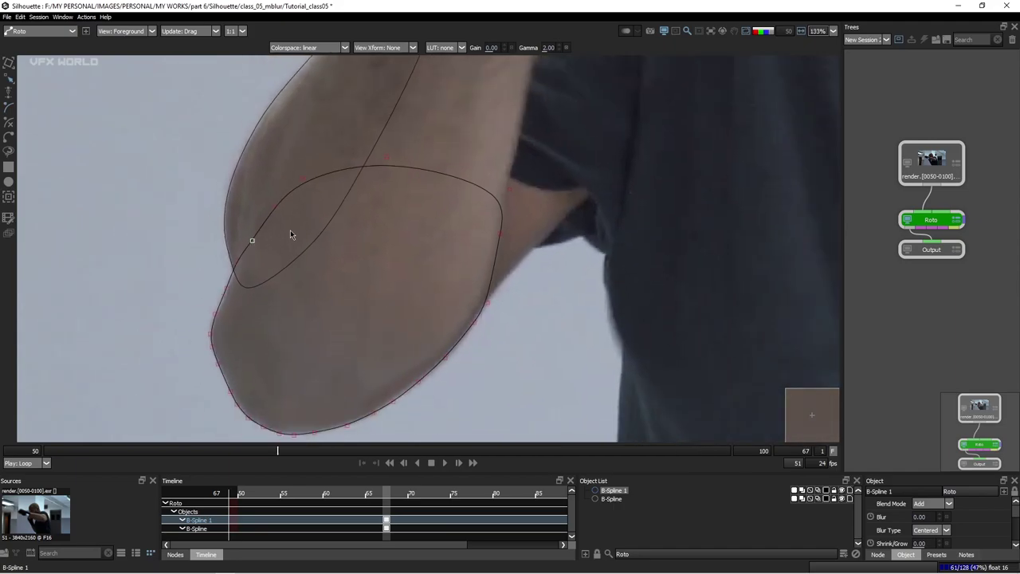
Select both arm shapes and examine their coverage in the output view with the blue overlay
key("q")
scroll(223, 301, "up", 4)
scroll(271, 258, "down", 3)
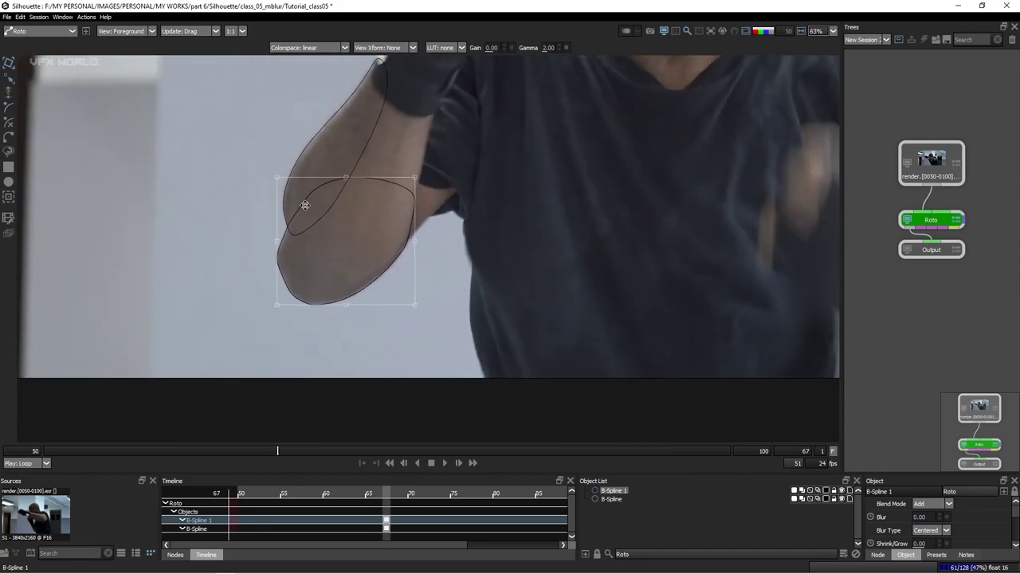
scroll(275, 239, "up", 2)
key("ctrl+a")
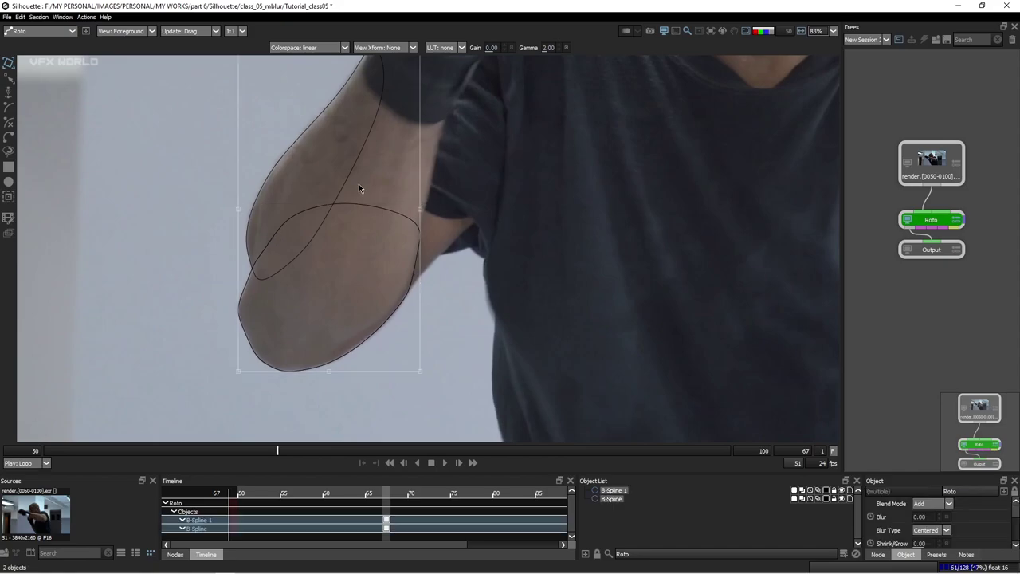
scroll(273, 275, "up", 3)
key("3")
key("a")
key("a")
scroll(279, 265, "down", 6)
scroll(321, 280, "up", 2)
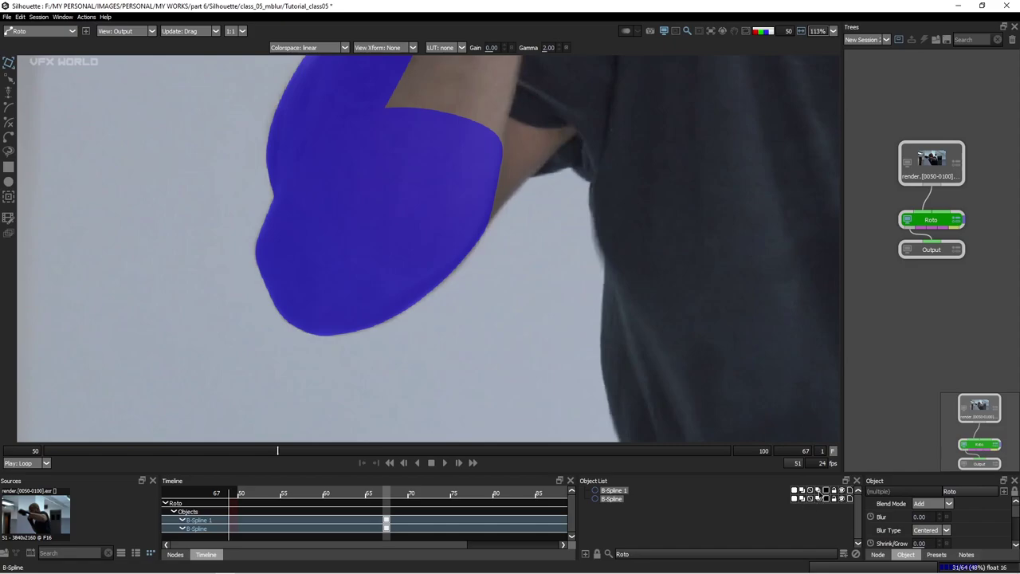
key("f")
scroll(301, 316, "down", 1)
Step back and forth between frames 65, 66 and 67 to examine how the arm moves relative to the shapes
key("Left")
key("Right")
key("Left")
key("Right")
key("Left")
key("Right")
key("Left")
key("Right")
key("Left")
key("Left")
key("Right")
key("Left")
key("Right")
Reposition both arm shapes together to follow the forearm and elbow at frame 66
left_click_drag(294, 271, 281, 255)
left_click_drag(383, 232, 387, 283)
left_click_drag(383, 128, 405, 224)
scroll(338, 267, "up", 2)
left_click_drag(322, 298, 341, 228)
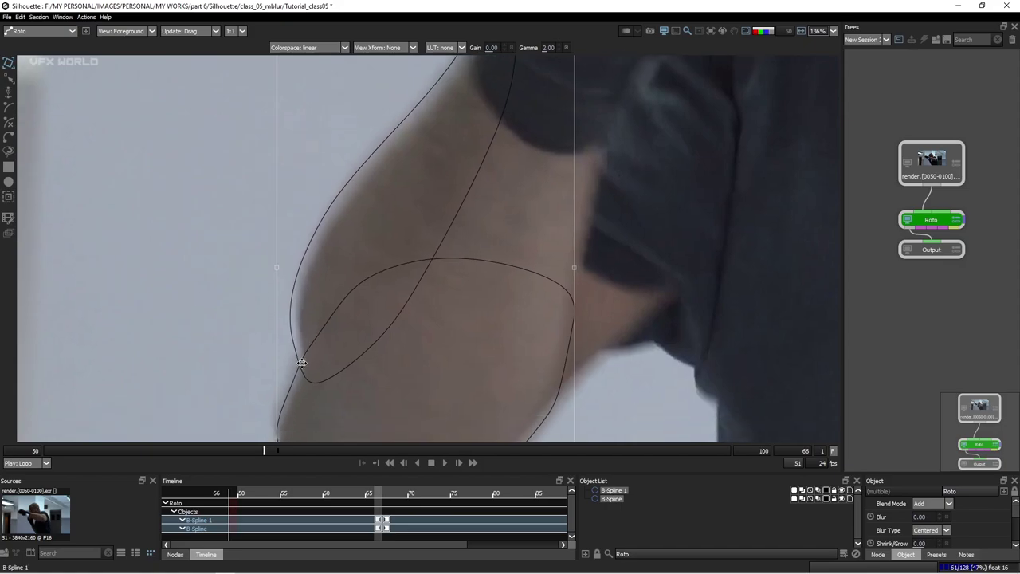
left_click_drag(299, 335, 304, 229)
key("t")
left_click_drag(216, 119, 356, 290)
scroll(306, 280, "up", 2)
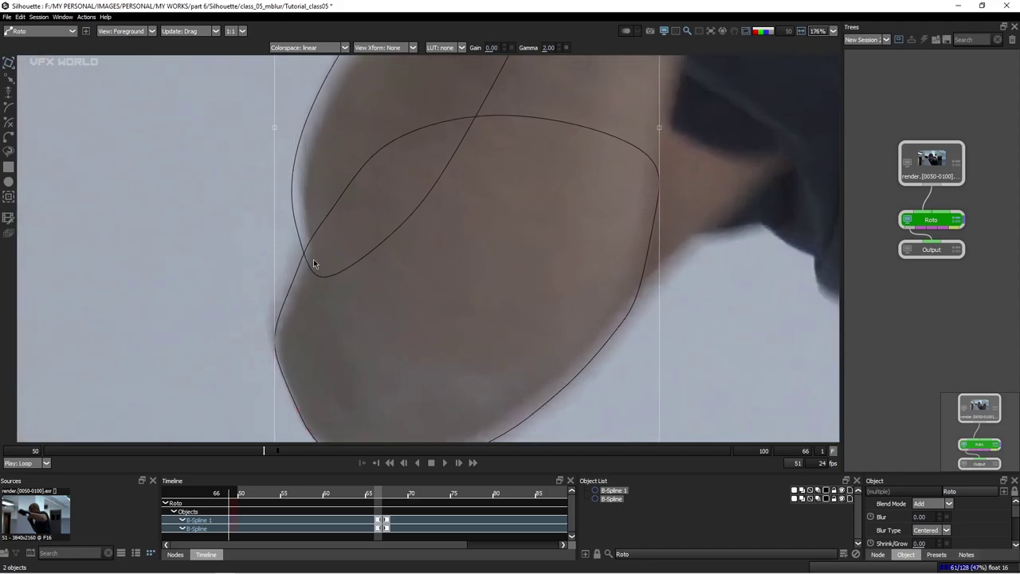
Nudge the elbow shape's outer edge points outward to fit the elbow at frame 66
left_click_drag(291, 290, 323, 256)
left_click(306, 304)
left_click(287, 300)
key("Left")
key("Left")
key("Left")
key("Left")
Nudge the forearm shape's outer edge points inward until they follow the blurred arm edge at frame 66
left_click_drag(264, 241, 358, 114)
left_click(300, 204)
key("Right")
key("Right")
key("Right")
key("Right")
left_click_drag(279, 189, 357, 127)
key("Right")
left_click_drag(285, 242, 324, 169)
left_click_drag(305, 106, 378, 268)
key("Right")
key("Right")
key("Right")
key("Right")
left_click_drag(330, 260, 484, 113)
scroll(452, 218, "down", 1)
scroll(452, 218, "down", 9)
left_click_drag(492, 415, 500, 298)
scroll(500, 299, "up", 5)
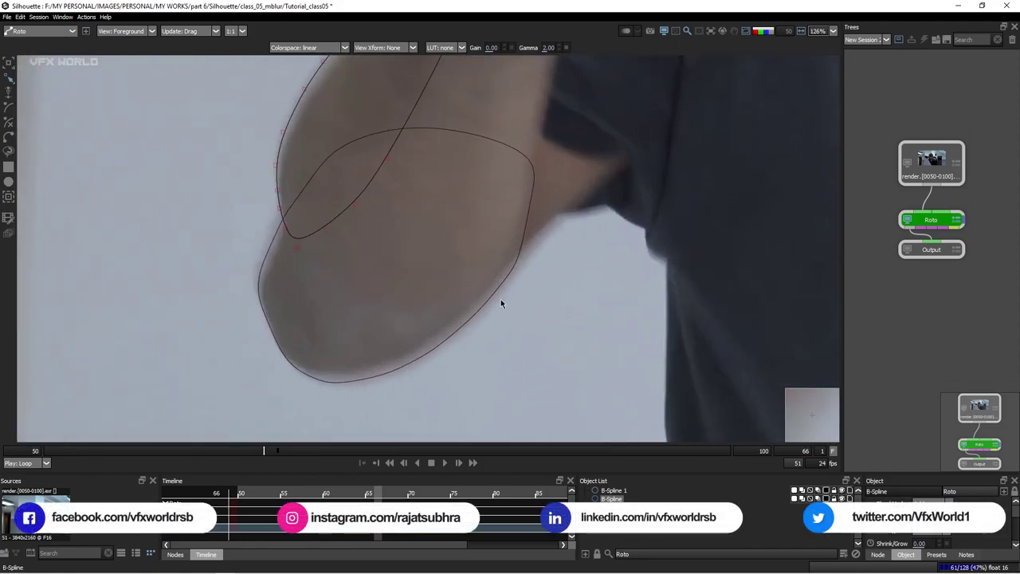
scroll(349, 296, "down", 2)
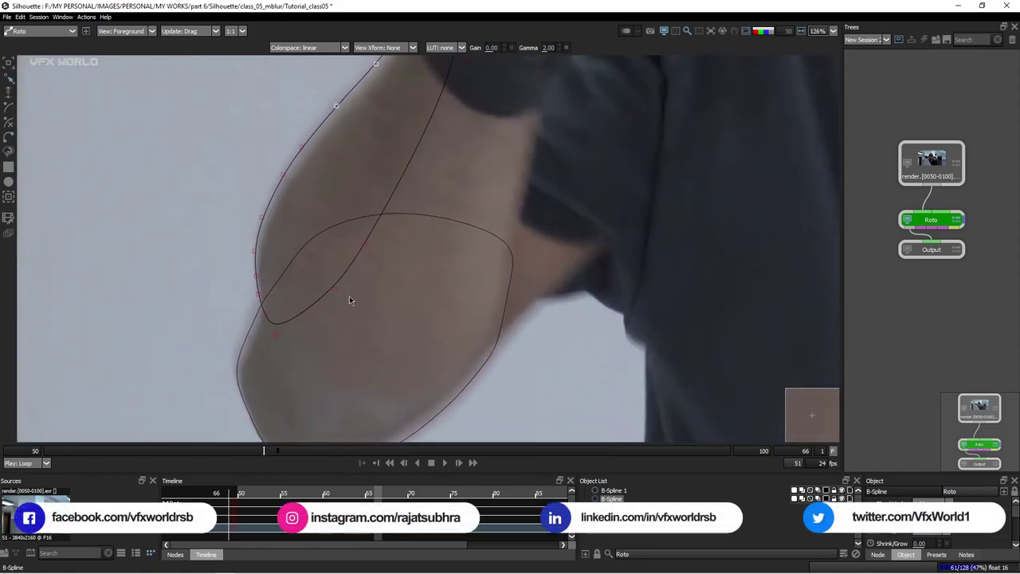
scroll(276, 225, "down", 2)
Move and slightly rotate both arm shapes together to match the arm at frame 65
key("t")
left_click_drag(198, 321, 312, 234)
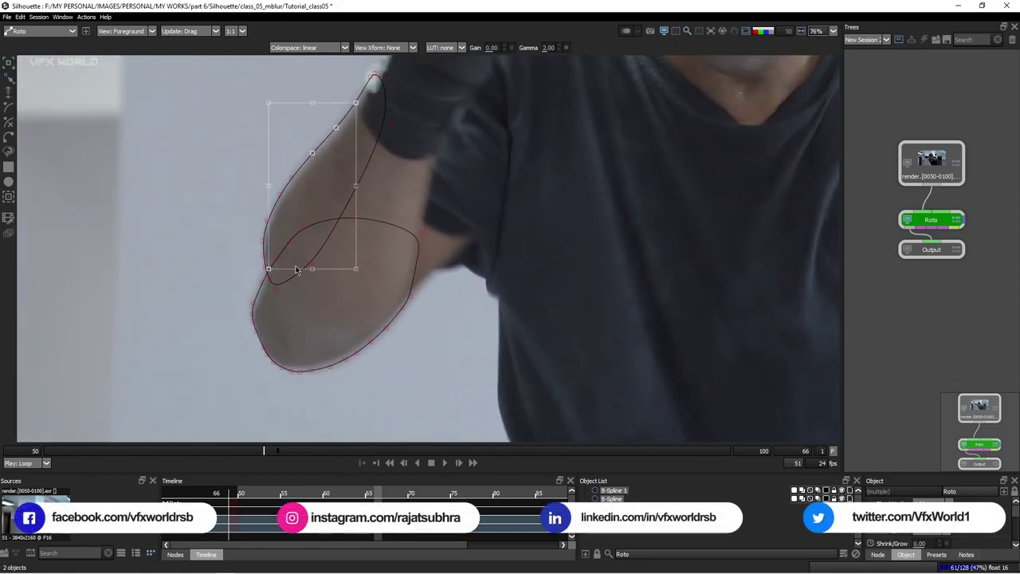
scroll(296, 268, "up", 1)
key("Left")
left_click_drag(295, 269, 263, 212)
left_click_drag(255, 189, 271, 233)
scroll(271, 235, "down", 1)
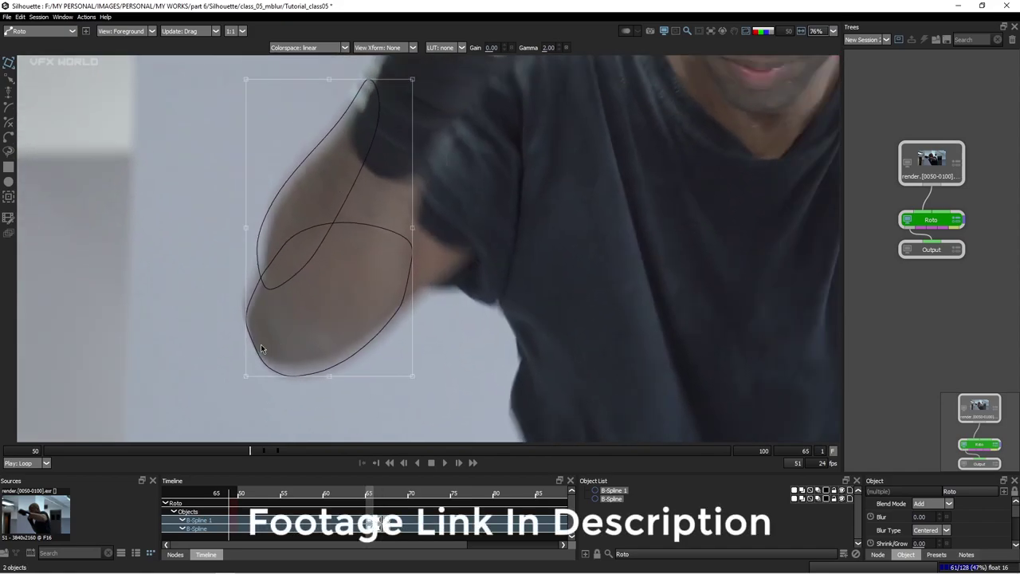
scroll(261, 349, "up", 3)
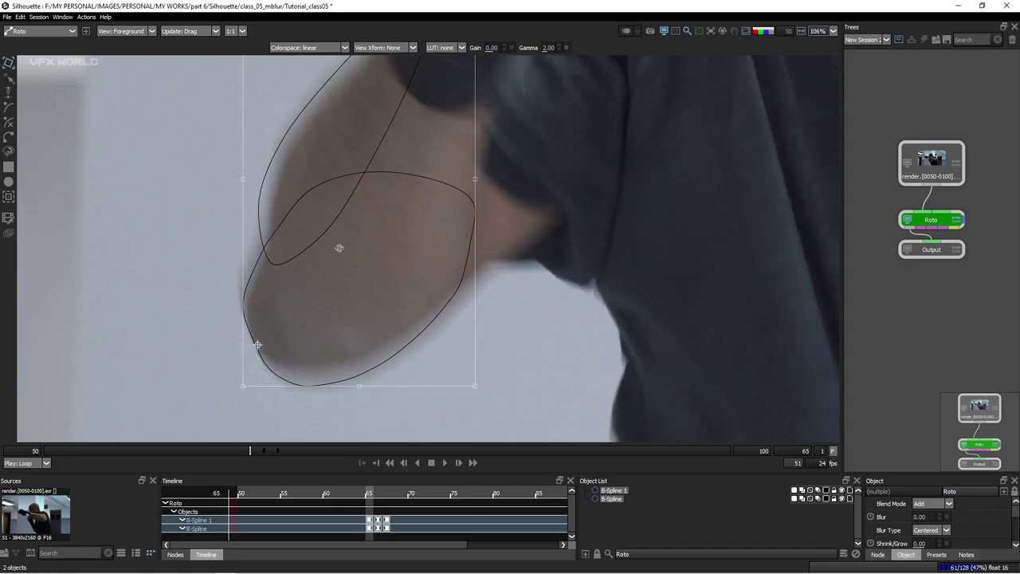
left_click_drag(339, 248, 334, 300)
mouse_move(360, 190)
left_mouse_down()
mouse_move(369, 191)
mouse_move(360, 188)
left_mouse_up()
key("ctrl+a")
left_click_drag(296, 253, 325, 209)
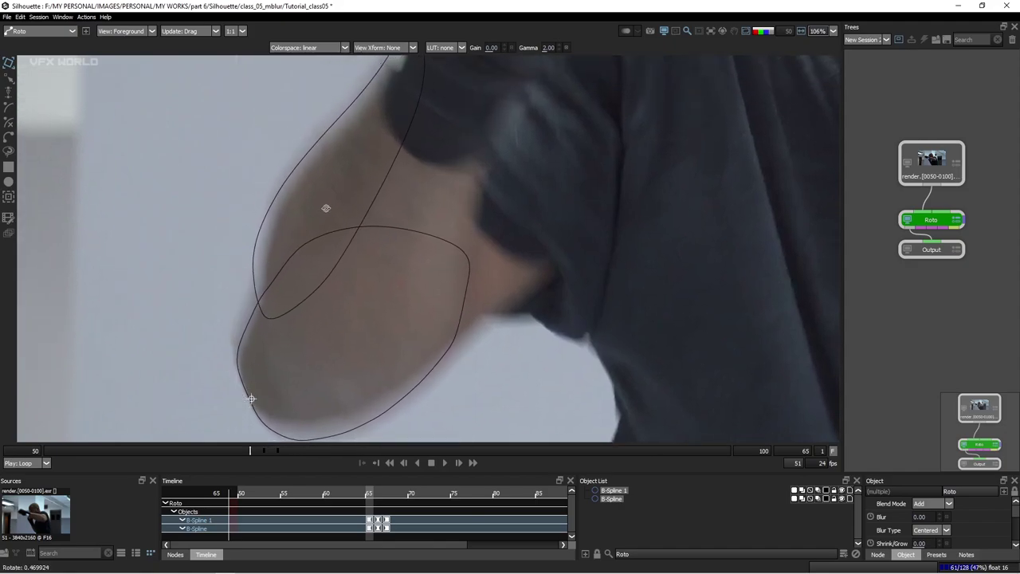
Move the forearm shape's lower outer points inward near the elbow crease at frame 65
key("r")
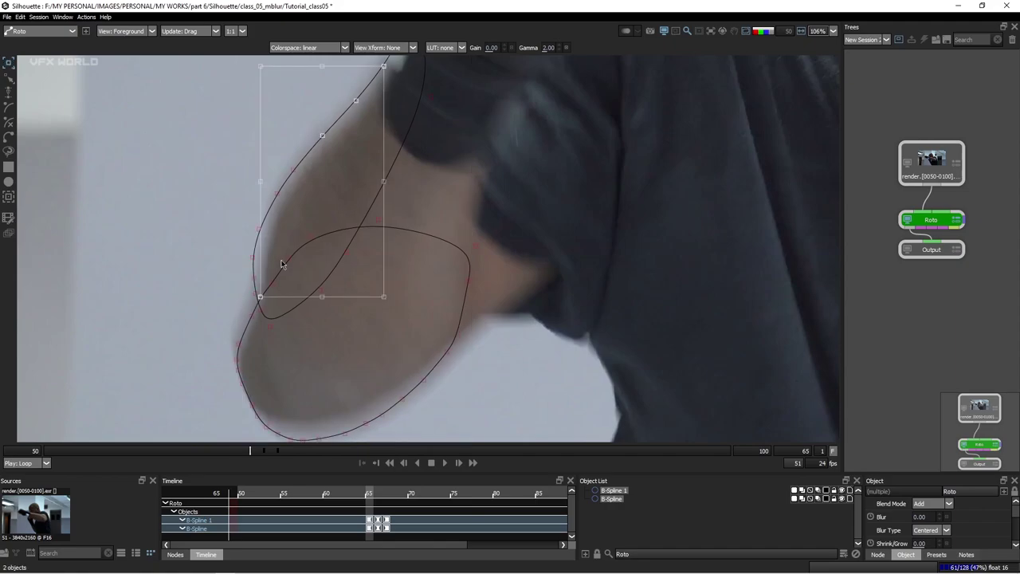
left_click(252, 260)
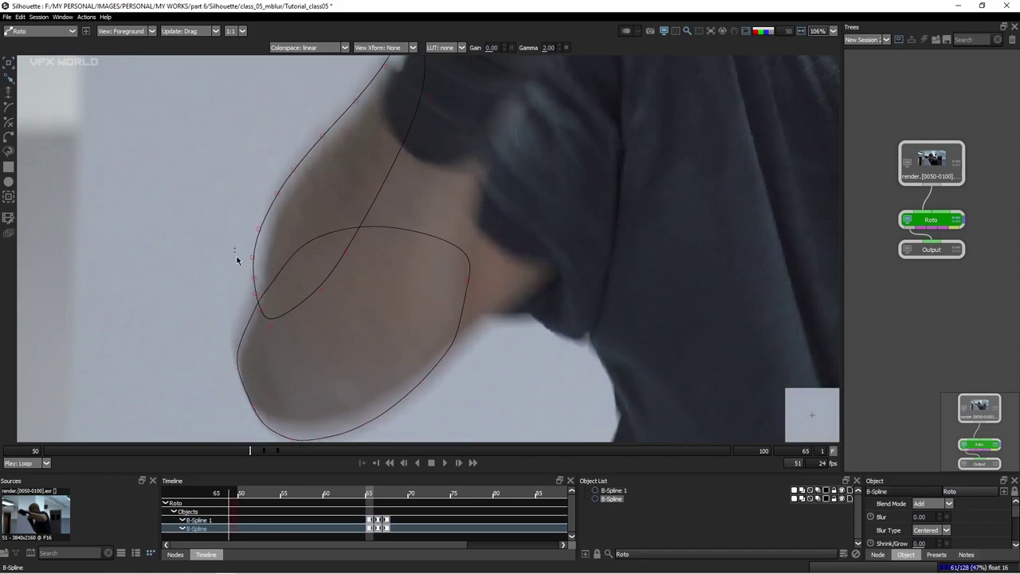
left_click(263, 292, "shift")
left_click_drag(237, 244, 280, 329)
left_click_drag(252, 297, 259, 293)
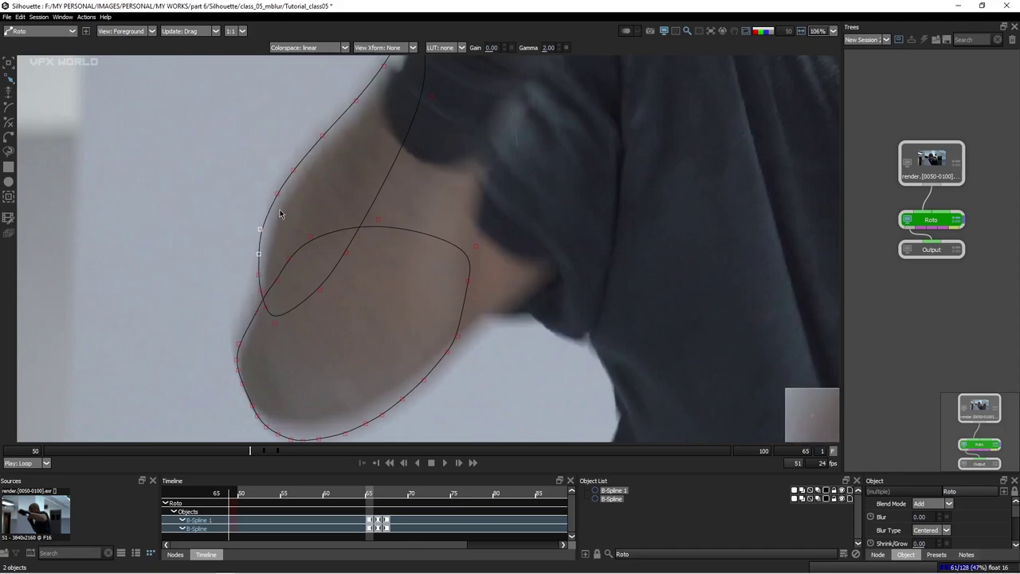
Step between frames 65 and 66 to check how both shapes follow the arm
scroll(284, 221, "down", 3)
scroll(293, 282, "up", 3)
key("t")
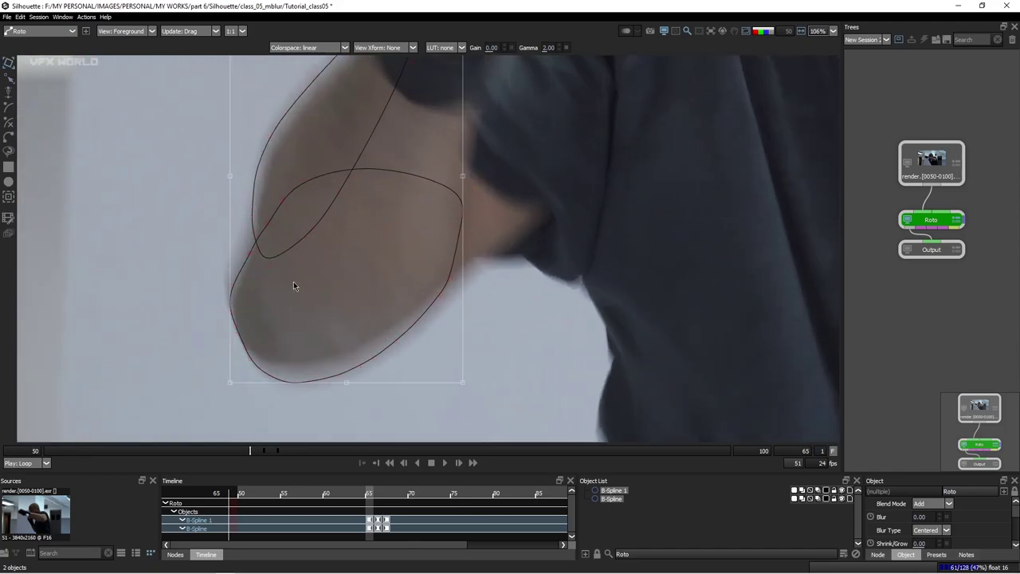
scroll(293, 282, "down", 1)
key("Right")
key("Left")
key("Right")
key("Left")
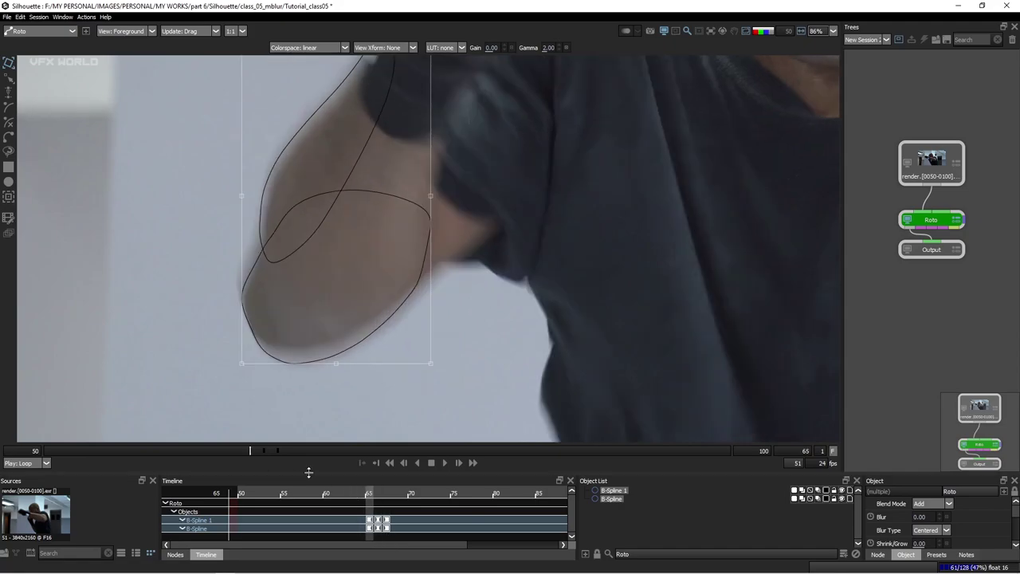
Step forward to frame 67 and back to frame 66 to check how both shapes follow the arm
key("Right")
key("Right")
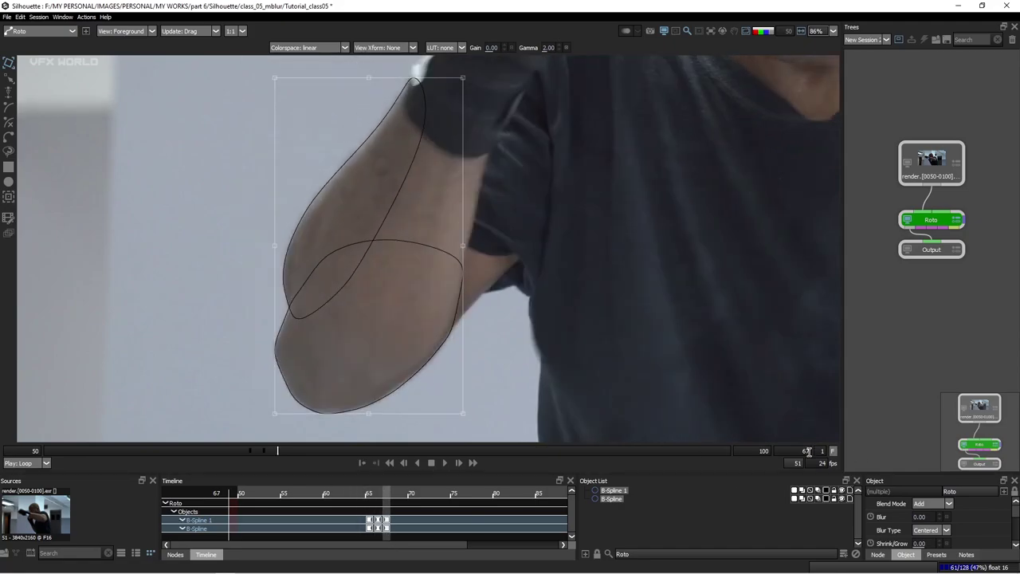
key("Left")
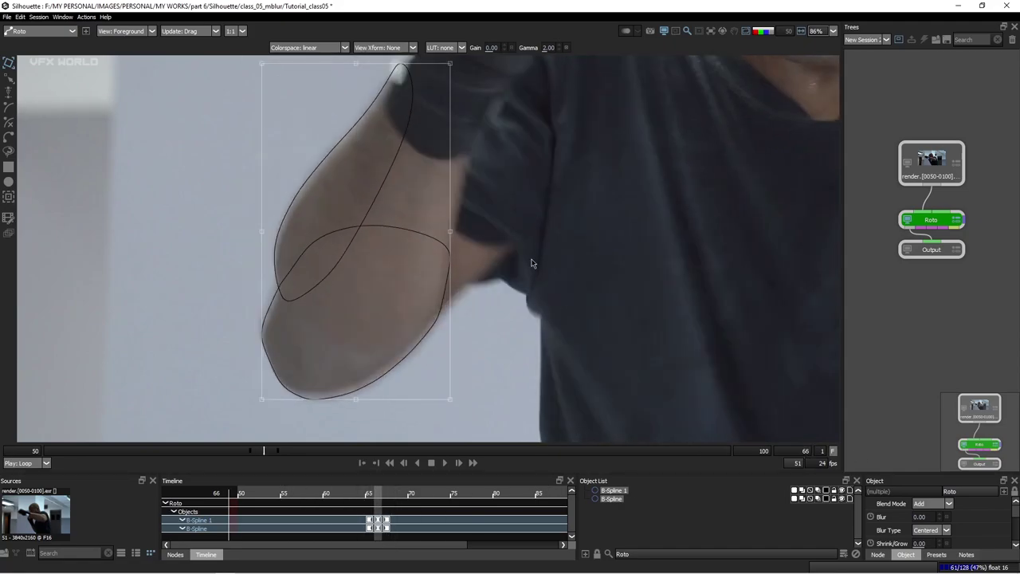
scroll(320, 277, "up", 2)
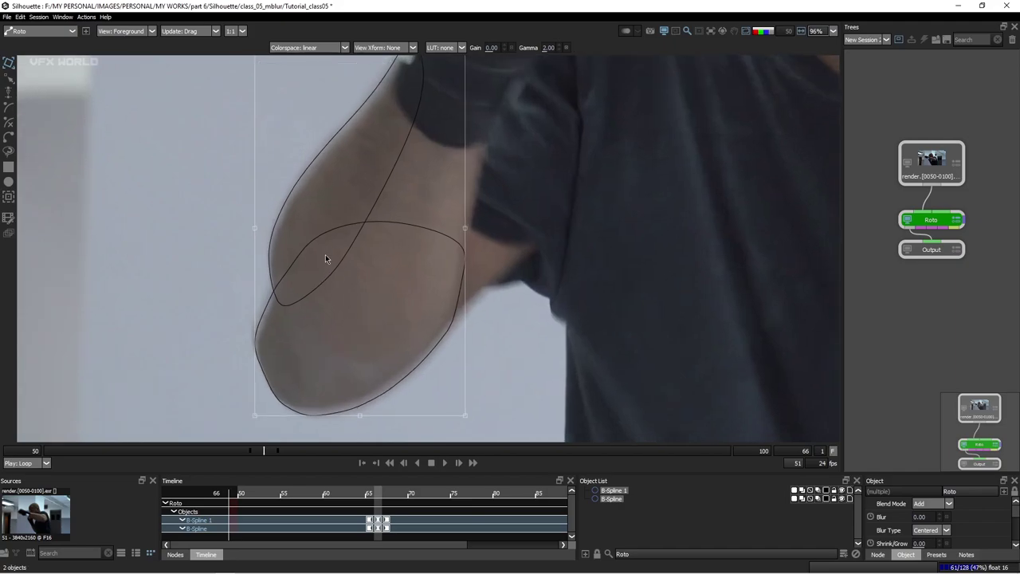
Examine the rendered matte overlay around the elbow at frame 66 and compare its edges with the blurred footage
key("3")
key("a")
key("a")
key("a")
key("a")
key("a")
left_click_drag(354, 364, 376, 307)
scroll(376, 319, "up", 5)
key("a")
key("a")
key("a")
key("a")
key("a")
key("a")
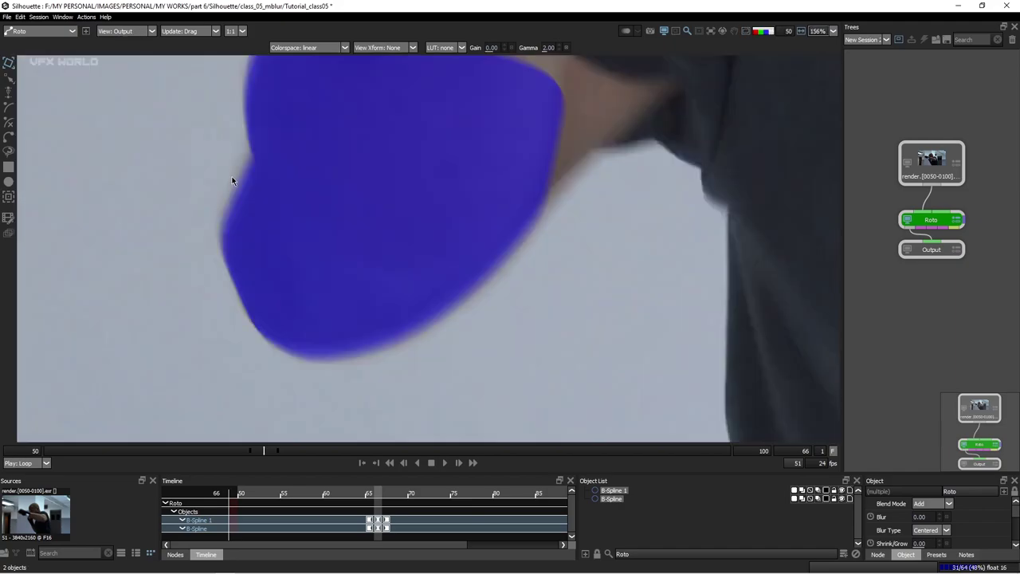
scroll(273, 230, "down", 5)
scroll(247, 198, "up", 5)
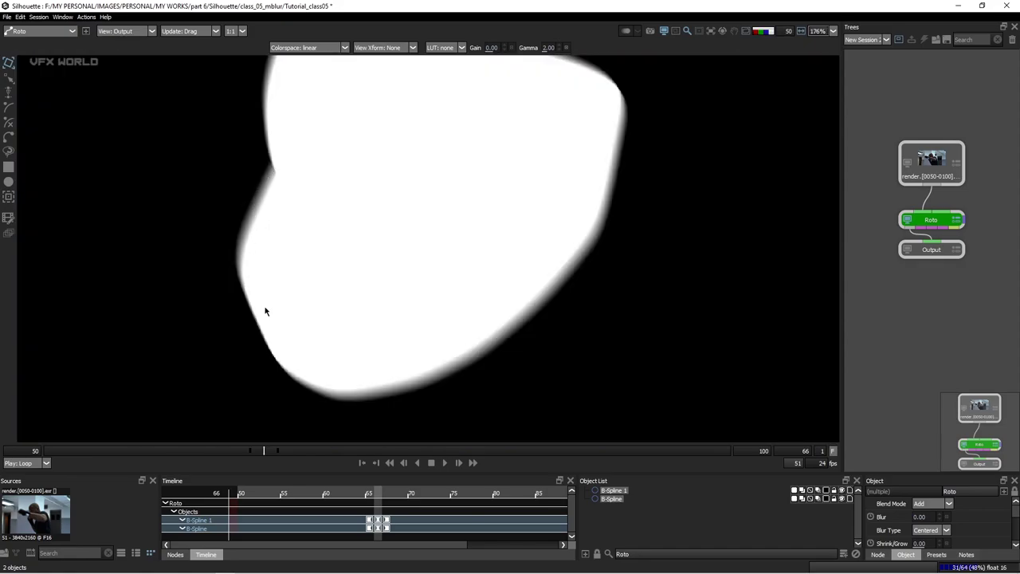
Set the Roto node's motion blur to a shutter angle of 180 and a shutter phase of -90
left_click(877, 555)
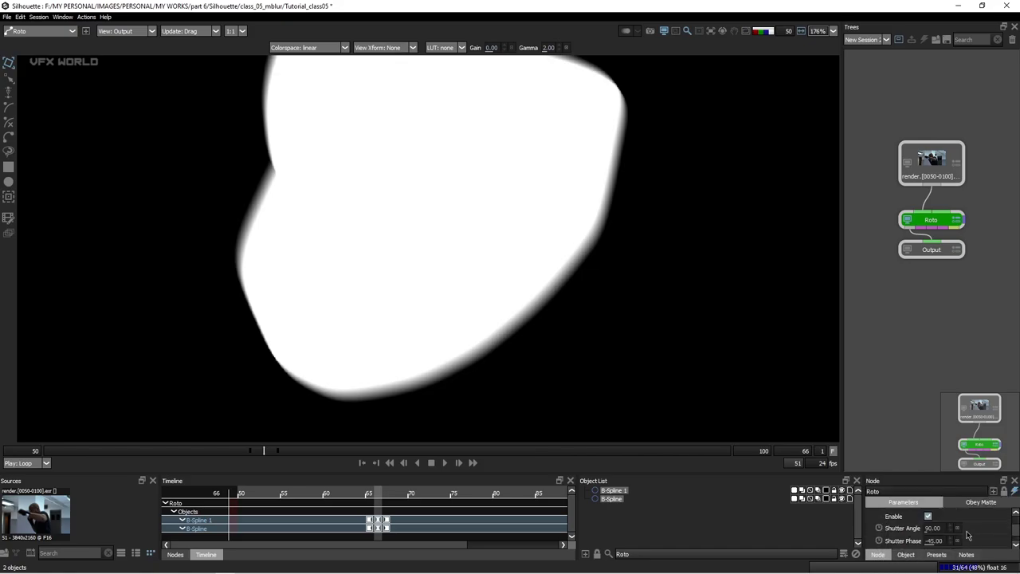
left_click(958, 529)
left_click(959, 542)
scroll(459, 333, "down", 6)
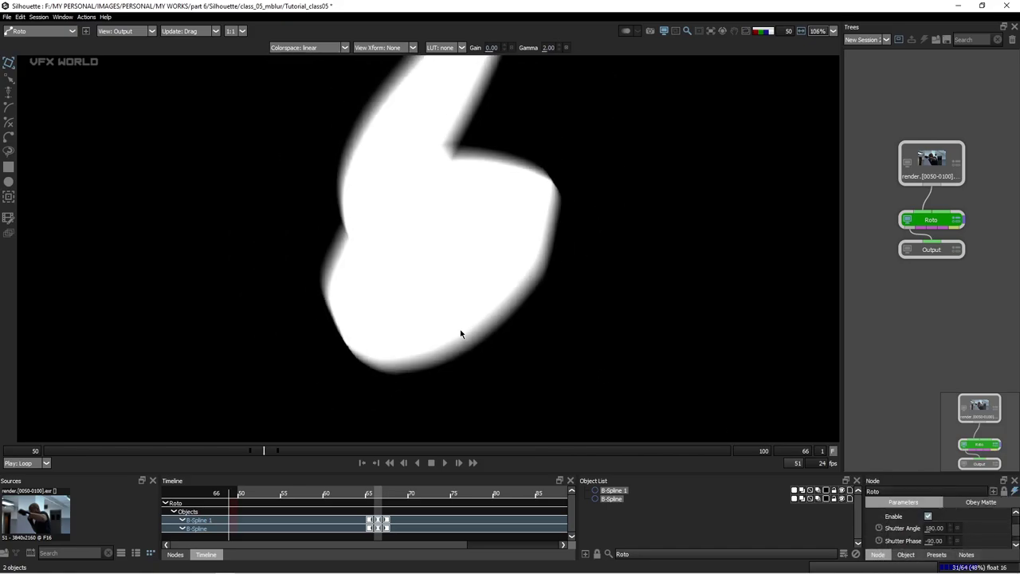
Check the matte's blur at the new shutter settings against the forearm and elbow footage at frame 66
key("1")
scroll(300, 230, "up", 5)
key("2")
key("a")
key("a")
key("a")
key("a")
left_click_drag(433, 165, 380, 328)
key("a")
key("a")
key("a")
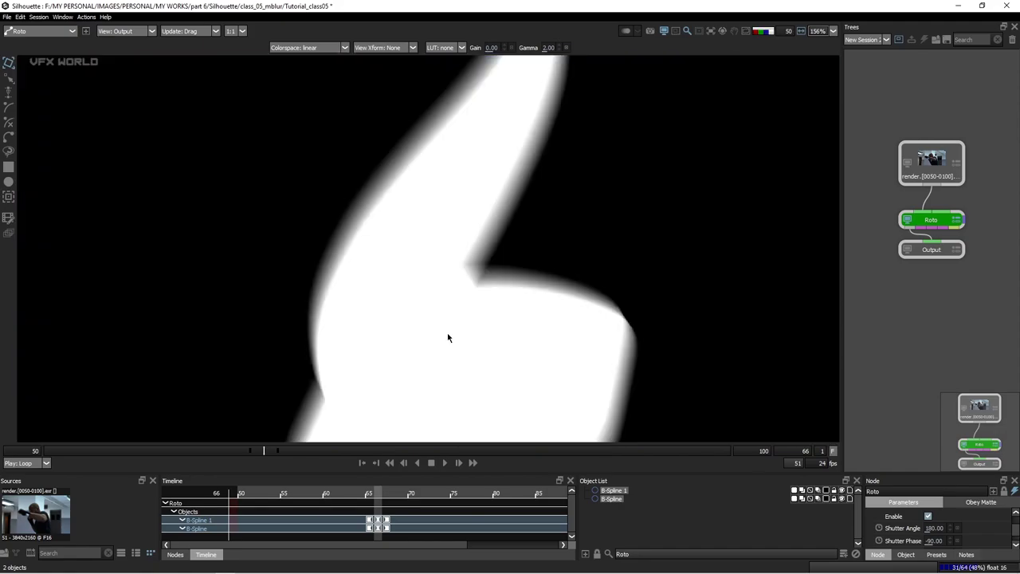
left_click_drag(482, 417, 448, 226)
key("a")
key("a")
key("a")
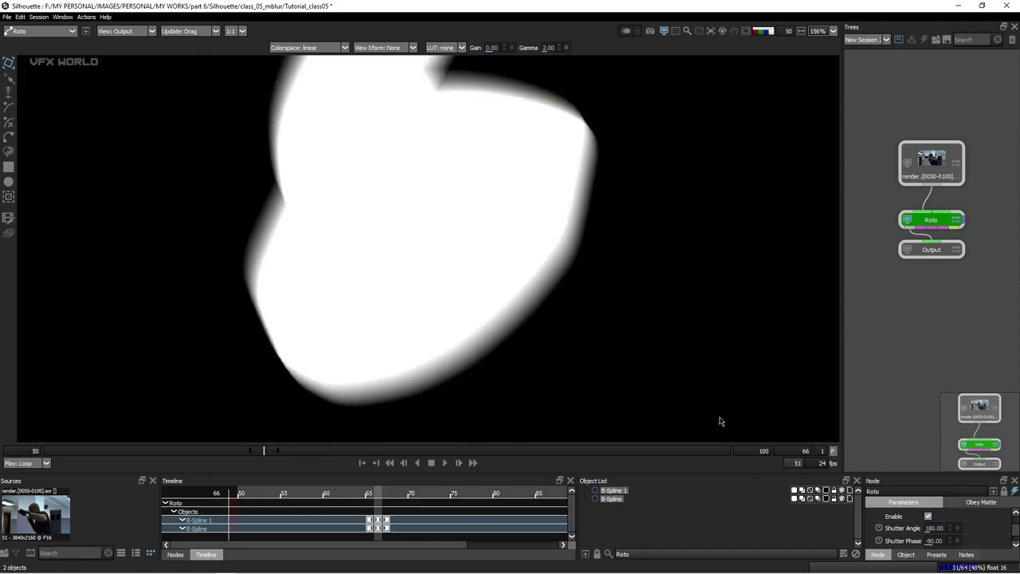
Enlarge the node settings area and enable alpha inversion on the Roto node
left_click_drag(895, 474, 904, 429)
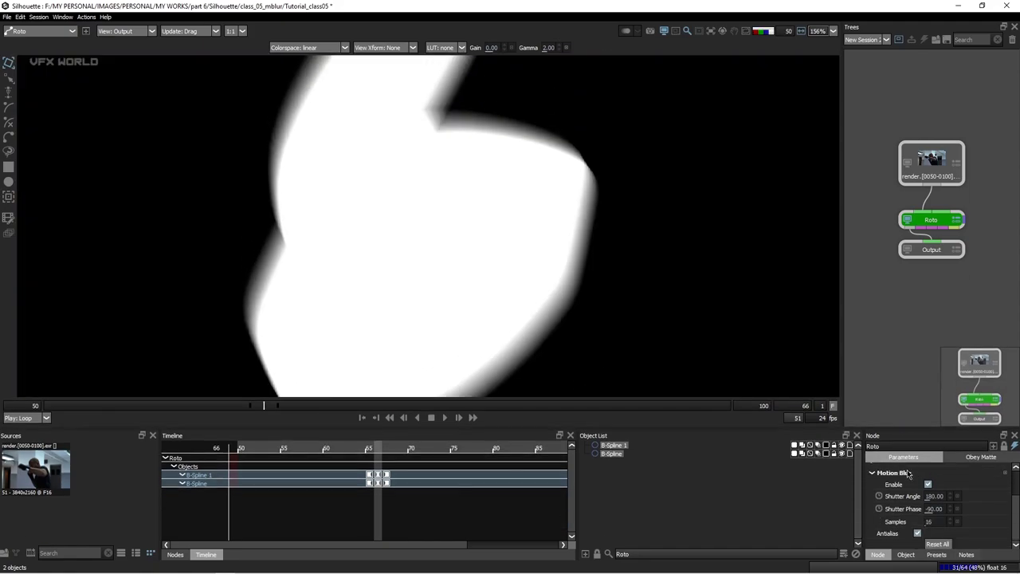
scroll(909, 475, "up", 3)
left_click(907, 480)
scroll(392, 281, "up", 1)
Toggle the inverted matte overlay against the plain footage to judge the elbow's blurred edges at frame 66
key("a")
scroll(324, 296, "down", 6)
key("a")
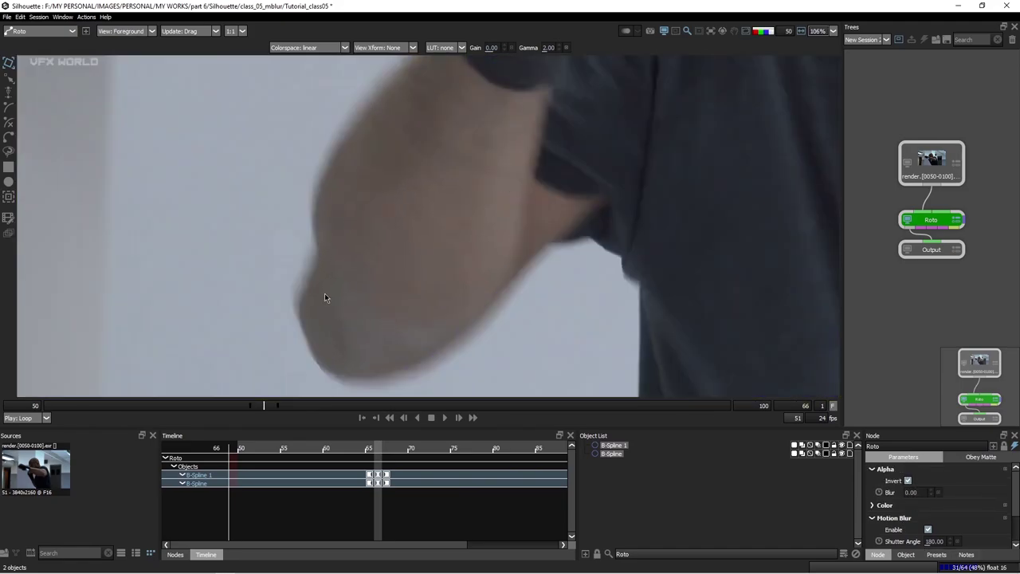
key("a")
key("a")
key("a")
key("a")
key("a")
key("a")
key("a")
Compare the inverted overlay with the footage along the upper forearm edge near the dark fabric at frame 66
left_click_drag(399, 84, 389, 229)
scroll(445, 158, "up", 5)
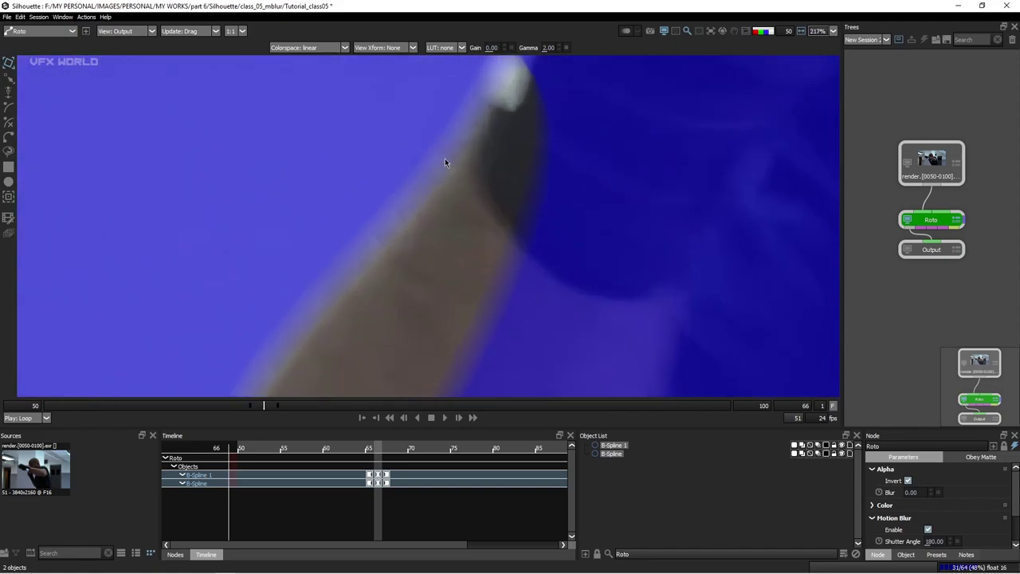
key("a")
key("a")
key("a")
key("a")
key("a")
key("a")
key("a")
key("a")
key("a")
key("a")
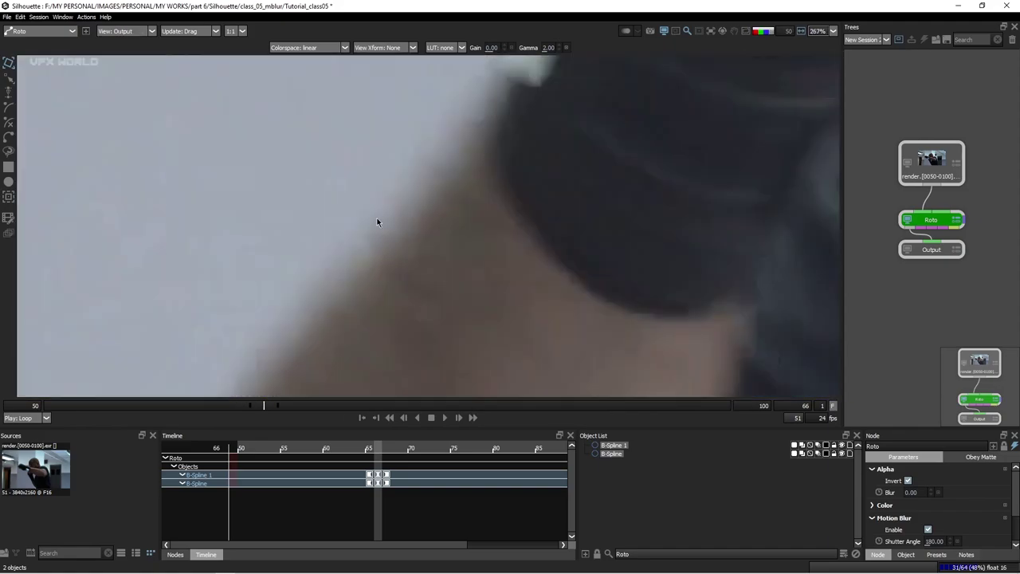
key("a")
key("a")
key("a")
Inspect the elbow's lower outer edge closely at frame 66, comparing the spline and matte with the footage
scroll(376, 221, "down", 4)
key("a")
key("a")
left_click_drag(376, 304, 457, 109)
scroll(350, 299, "up", 1)
key("1")
key("2")
left_click_drag(308, 341, 340, 174)
scroll(356, 231, "up", 3)
key("1")
key("a")
key("a")
key("a")
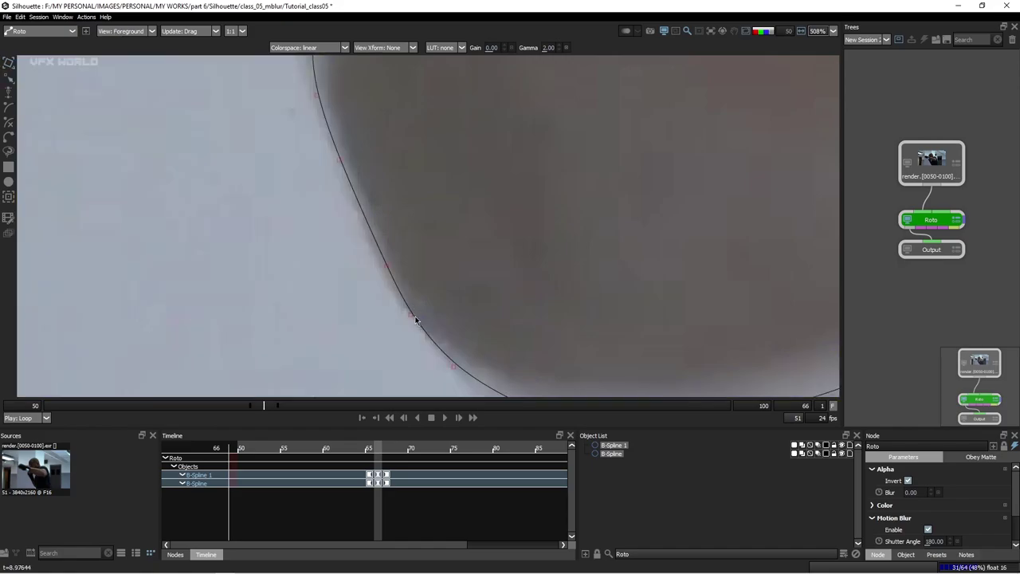
Nudge the elbow shape's lower outer edge point slightly at frame 66 and review the resulting matte
left_click(408, 315)
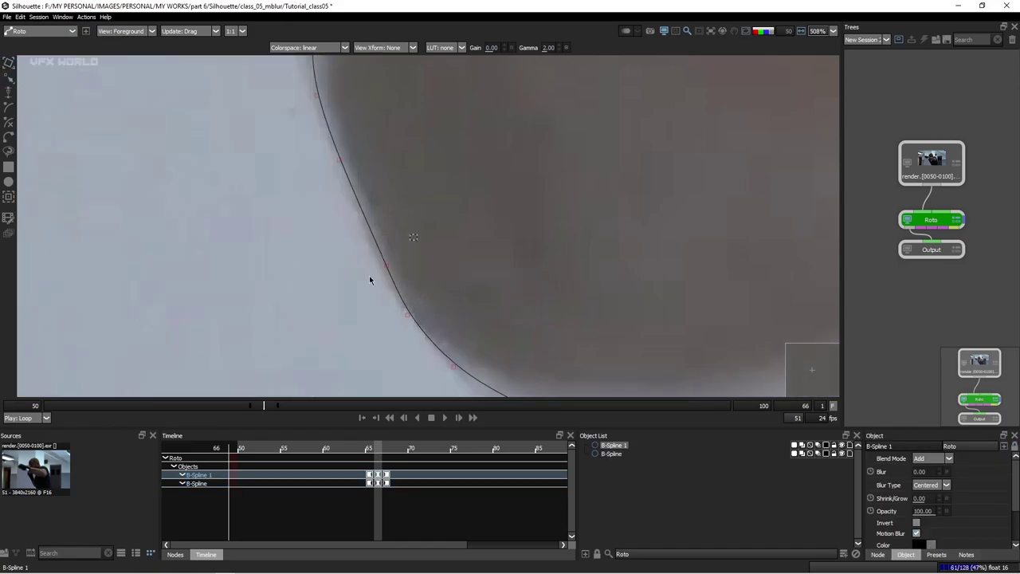
key("a")
scroll(378, 281, "down", 1)
left_click_drag(379, 281, 361, 387)
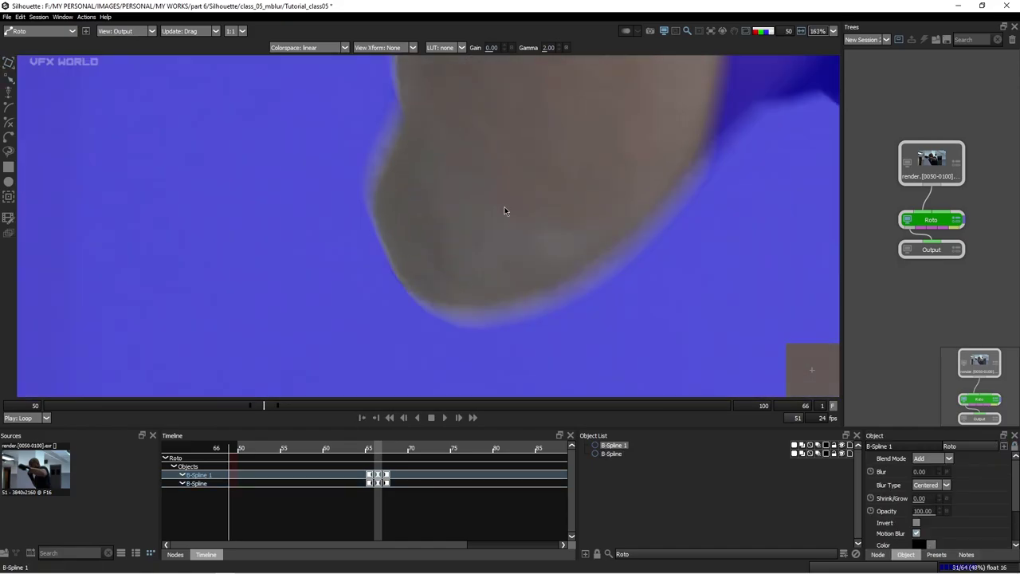
left_click_drag(504, 206, 441, 277)
scroll(441, 276, "down", 3)
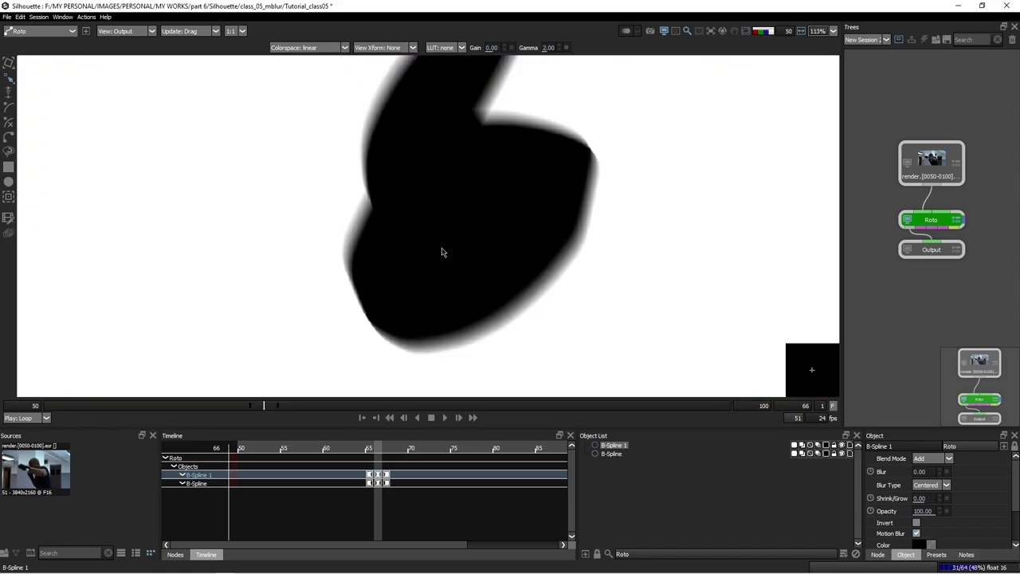
key("a")
Select both arm shapes, fit them to the arm at frame 64, and rotate them about 3 degrees around the elbow
key("ctrl+a")
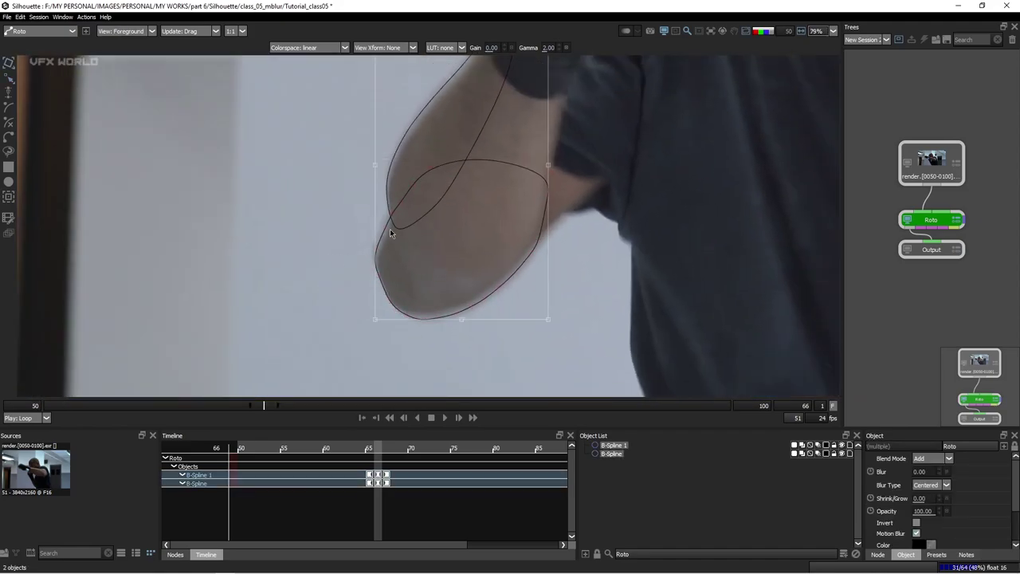
scroll(371, 286, "up", 3)
key("x")
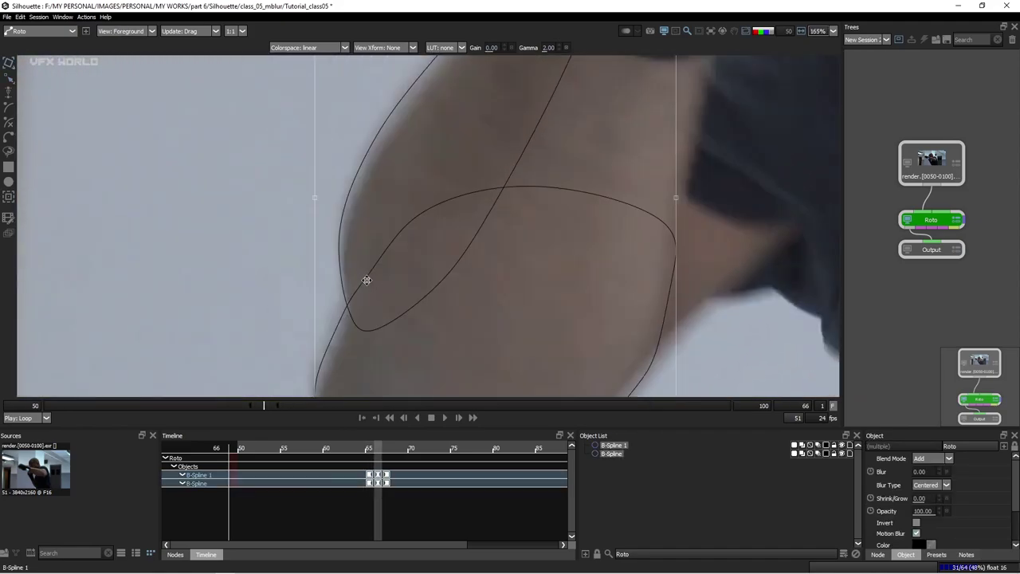
key("z")
scroll(372, 270, "down", 2)
key("z")
left_click_drag(343, 230, 303, 137)
scroll(309, 158, "down", 3)
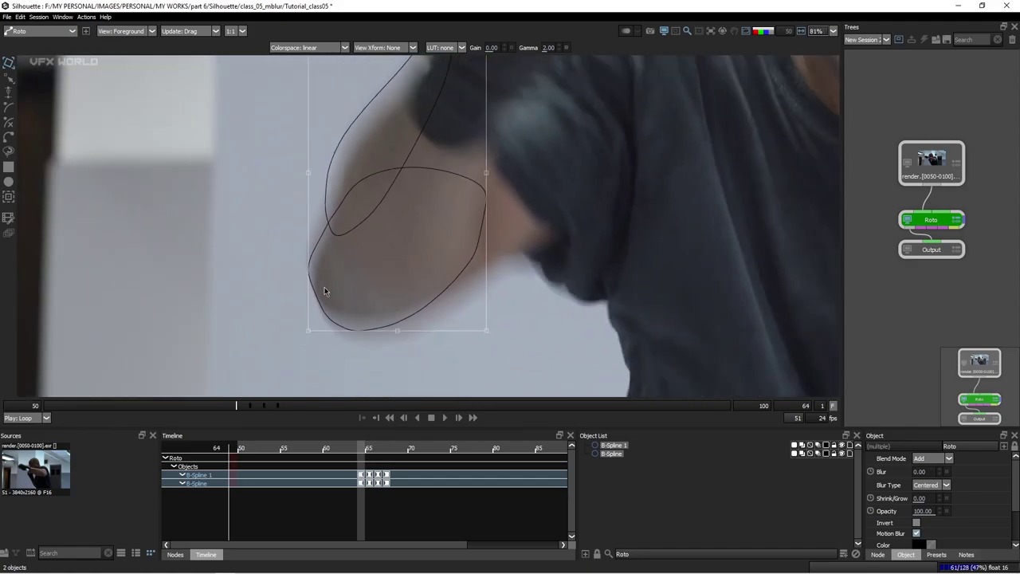
left_click(324, 297)
left_click_drag(389, 178, 398, 177)
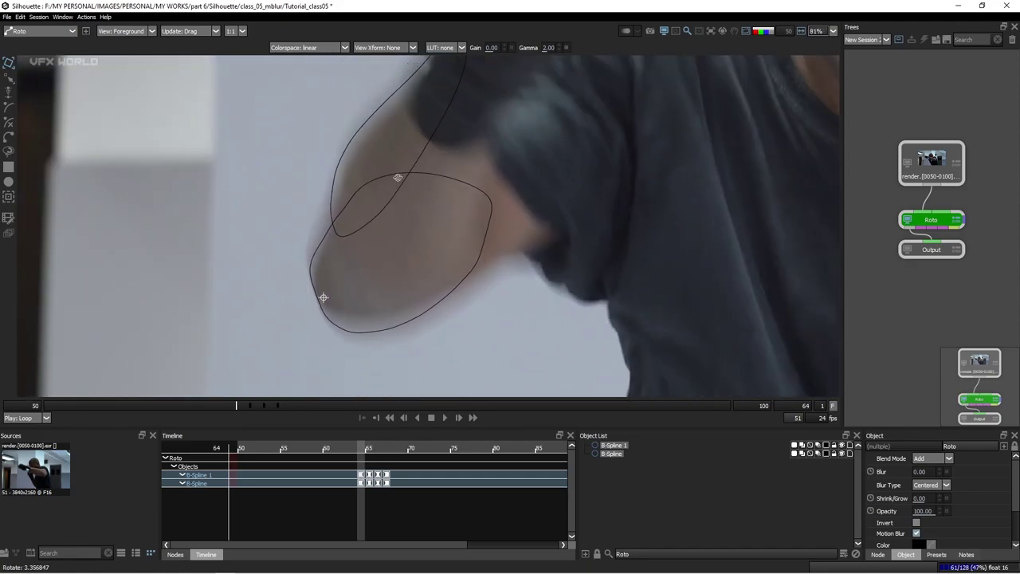
Nudge the elbow shape's lower inner edge points outward and down to follow the blurred arm edge at frame 64
scroll(375, 285, "up", 2)
left_click(309, 218)
left_click_drag(280, 232, 375, 127)
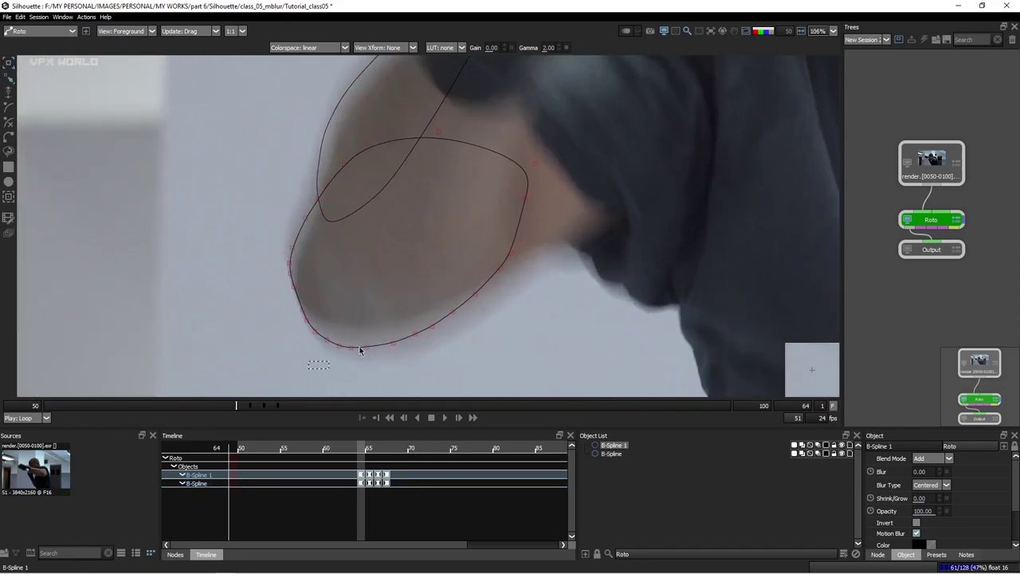
left_click_drag(560, 156, 461, 319)
key("Right")
key("Right")
key("Right")
key("Right")
key("Down")
key("Down")
key("Down")
key("Down")
left_click_drag(415, 290, 470, 333)
key("Right")
key("Right")
key("Down")
key("Down")
Move the elbow shape's inner side points outward toward the upper arm at frame 64
left_click_drag(488, 212, 554, 285)
key("Right")
key("Right")
key("Right")
key("Right")
left_click_drag(497, 233, 522, 216)
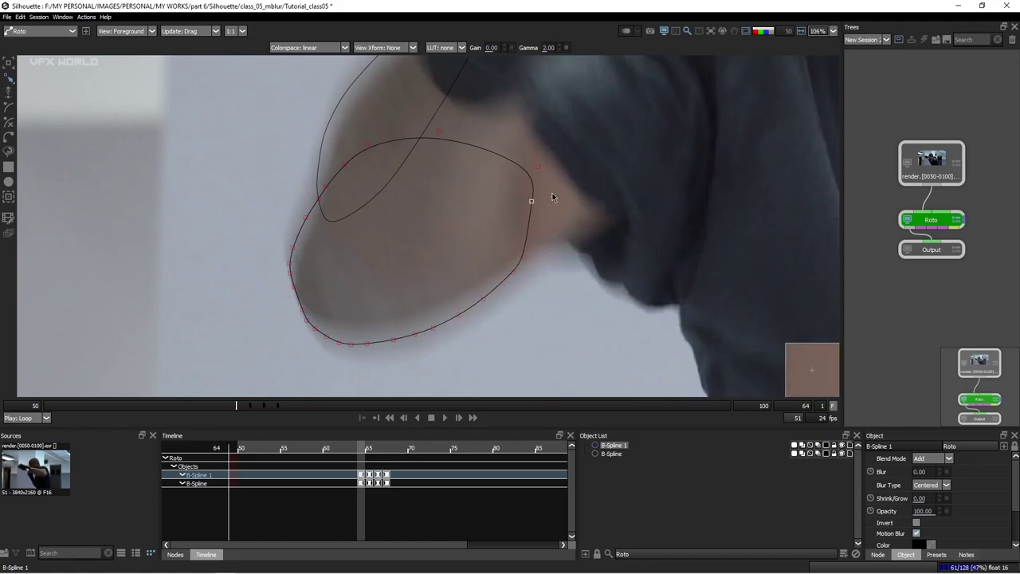
left_click_drag(455, 196, 487, 301)
scroll(486, 300, "down", 1)
Select both arm shapes for transforming and compare their fit on neighbouring frames, ending at frame 65
left_click(378, 251)
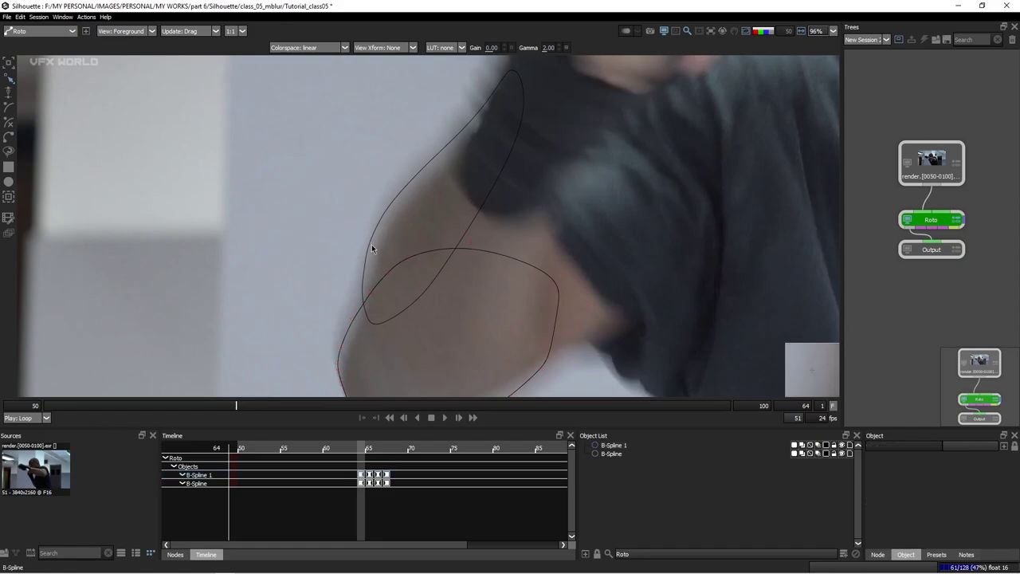
left_click(368, 250)
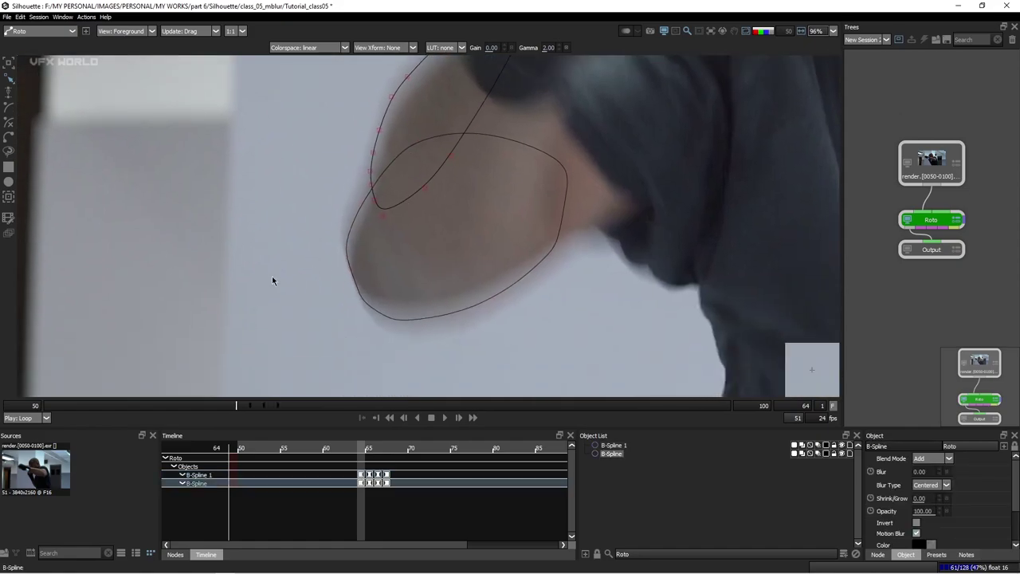
key("ctrl+a")
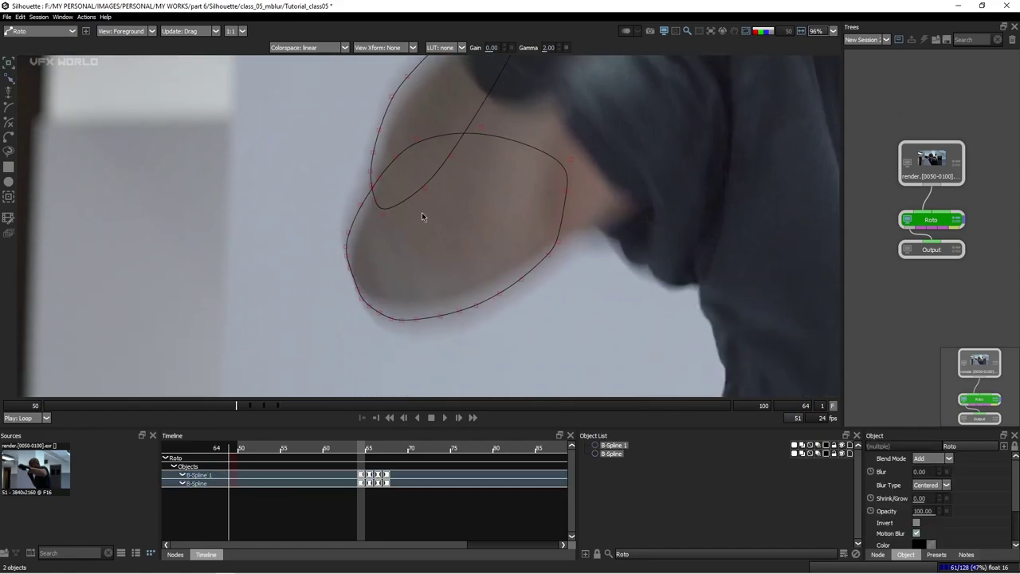
scroll(422, 214, "up", 4)
key("t")
left_click_drag(419, 233, 422, 250)
key("x")
key("z")
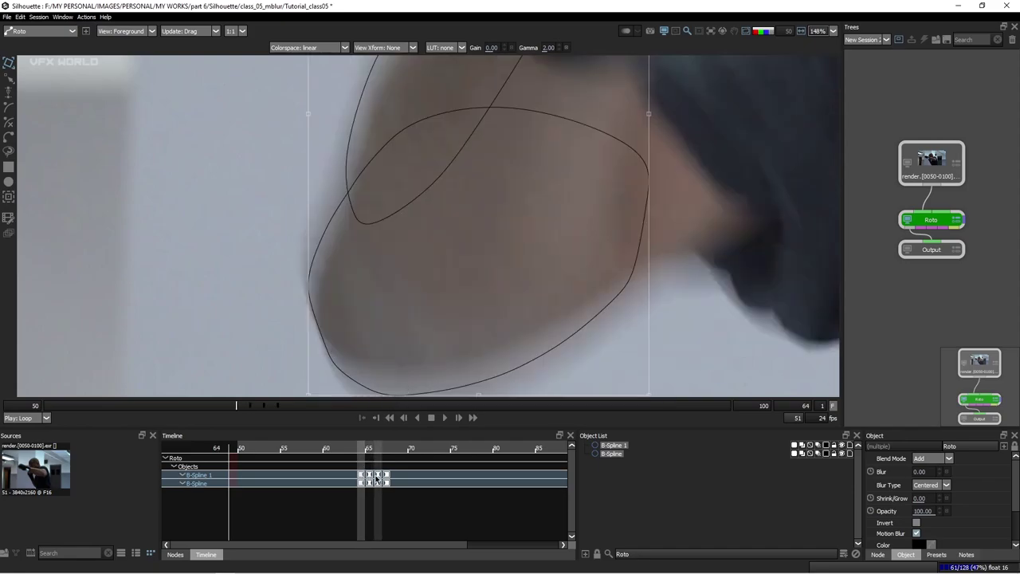
left_click(369, 484)
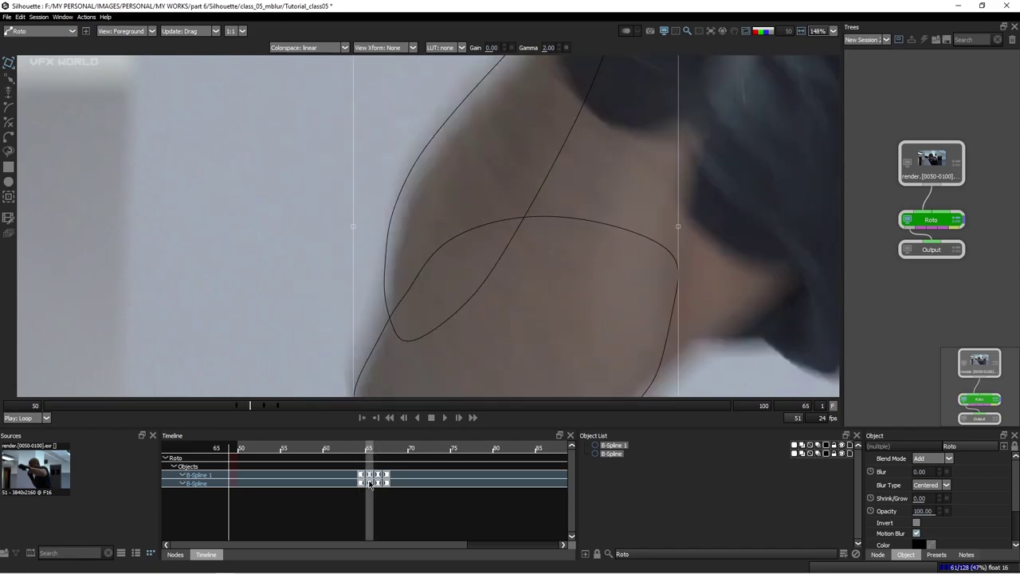
Compare the inverted matte overlay with the footage's motion blur around the forearm and elbow at frame 65
key("3")
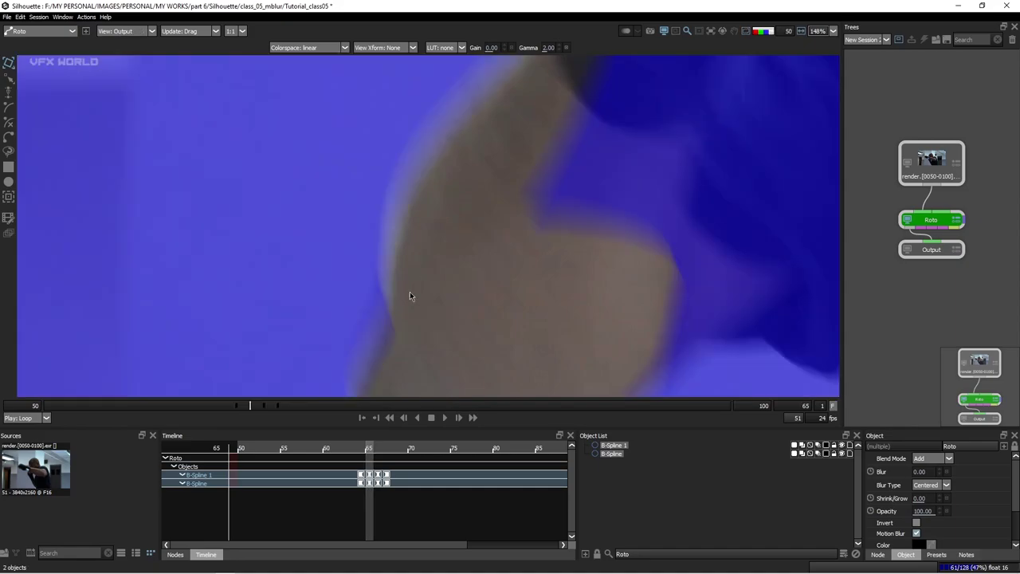
scroll(409, 293, "down", 3)
left_click_drag(409, 295, 449, 242)
key("1")
key("3")
scroll(425, 304, "up", 4)
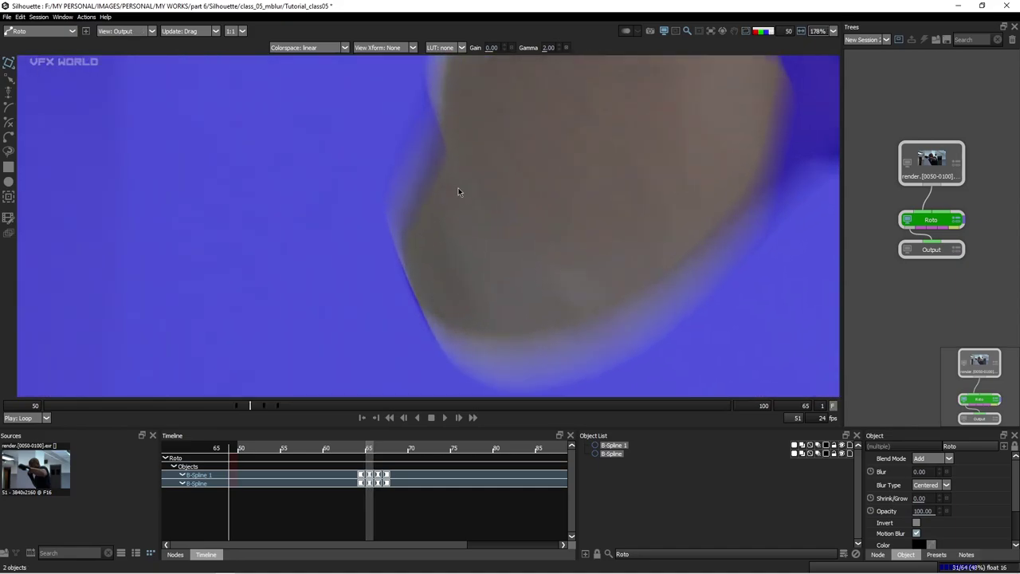
scroll(431, 171, "up", 2)
key("1")
key("3")
key("1")
key("3")
key("a")
key("a")
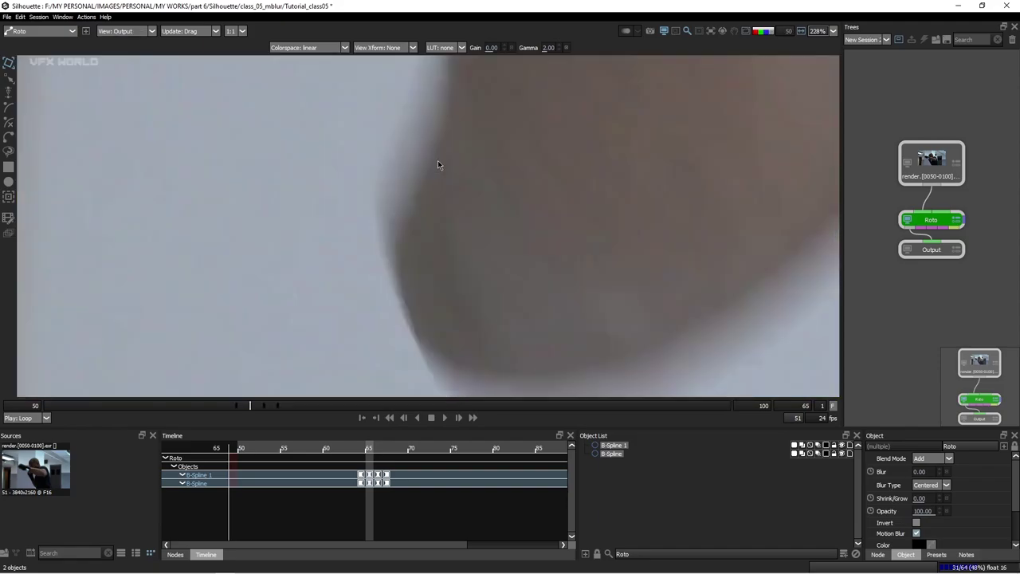
Check the matte overlay against the blurred outer edge where the forearm and elbow shapes meet at frame 65
key("a")
key("a")
key("a")
key("a")
key("a")
key("a")
key("a")
key("a")
left_click_drag(434, 320, 426, 255)
key("a")
Nudge the elbow shape's upper outer points outward and smooth its curve where it crosses the forearm shape at frame 65
key("1")
key("Left")
key("Left")
left_click_drag(392, 176, 385, 252)
left_click_drag(437, 108, 444, 105)
left_click_drag(440, 141, 416, 232)
left_click(437, 196)
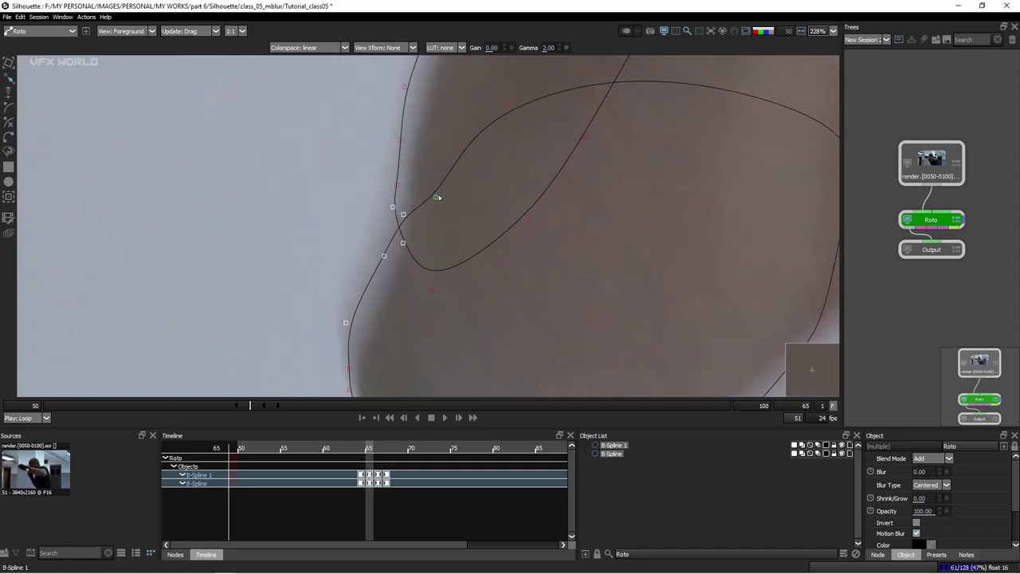
Nudge the forearm shape's lower outer points outward to cover the blurred arm edge at frame 65
left_click(395, 185)
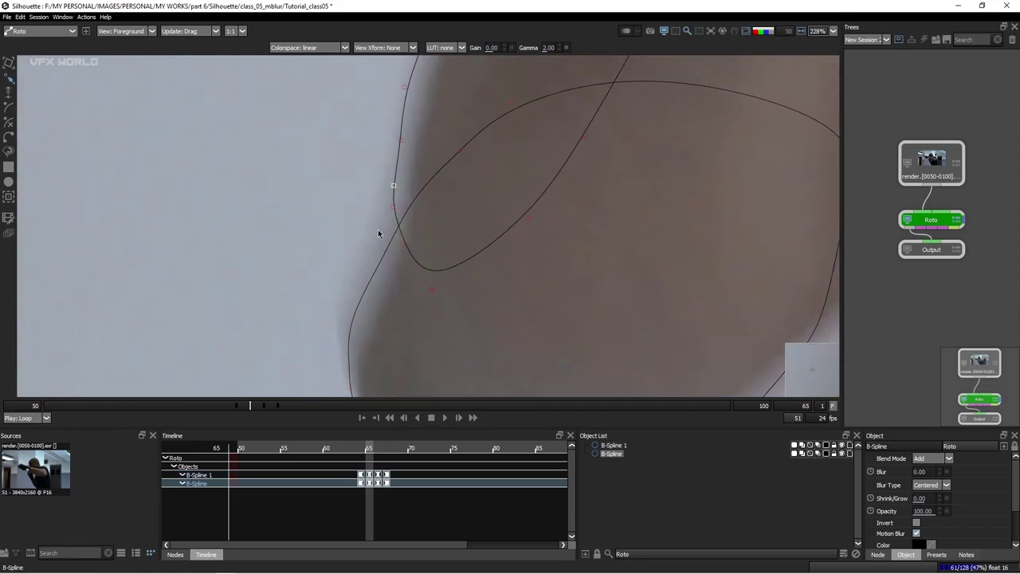
key("Left")
key("Left")
left_click_drag(390, 246, 423, 151)
key("Left")
key("Left")
key("Left")
Nudge the elbow shape's bottom edge points upward to follow the blurred elbow tip at frame 65
left_click_drag(478, 375, 358, 194)
scroll(357, 194, "down", 2)
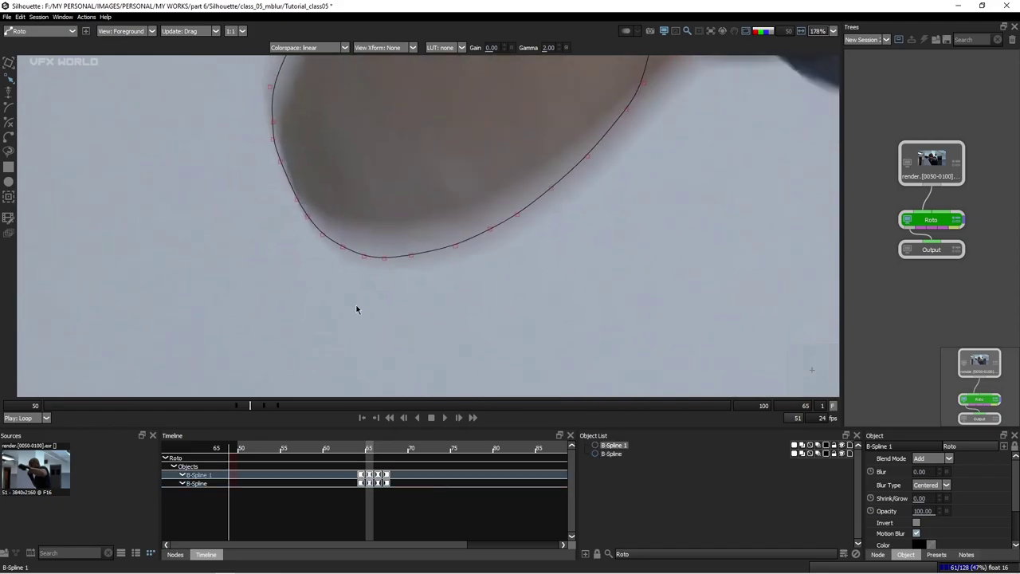
left_click_drag(411, 245, 466, 235)
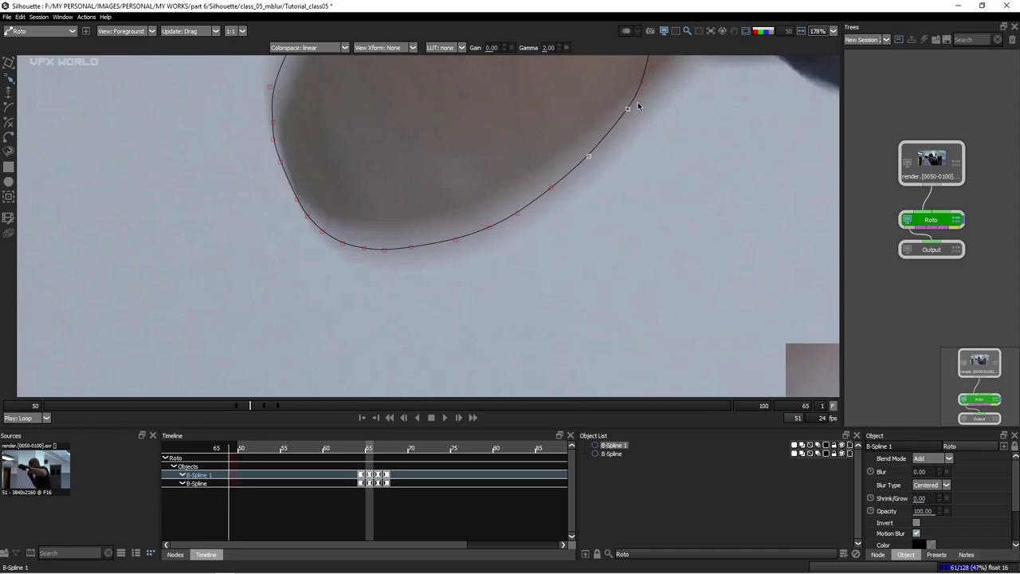
key("Up")
left_click_drag(371, 209, 383, 254)
scroll(382, 254, "down", 4)
left_click_drag(412, 207, 425, 262)
scroll(425, 262, "down", 3)
scroll(382, 189, "up", 3)
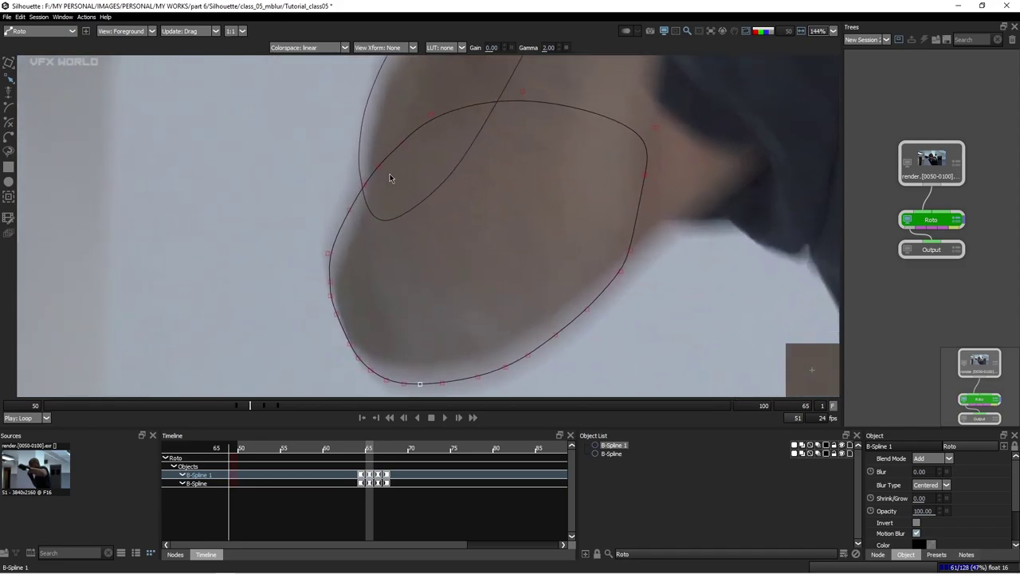
Inspect the output overlay around the adjusted elbow edge at frame 65
key("3")
key("a")
key("a")
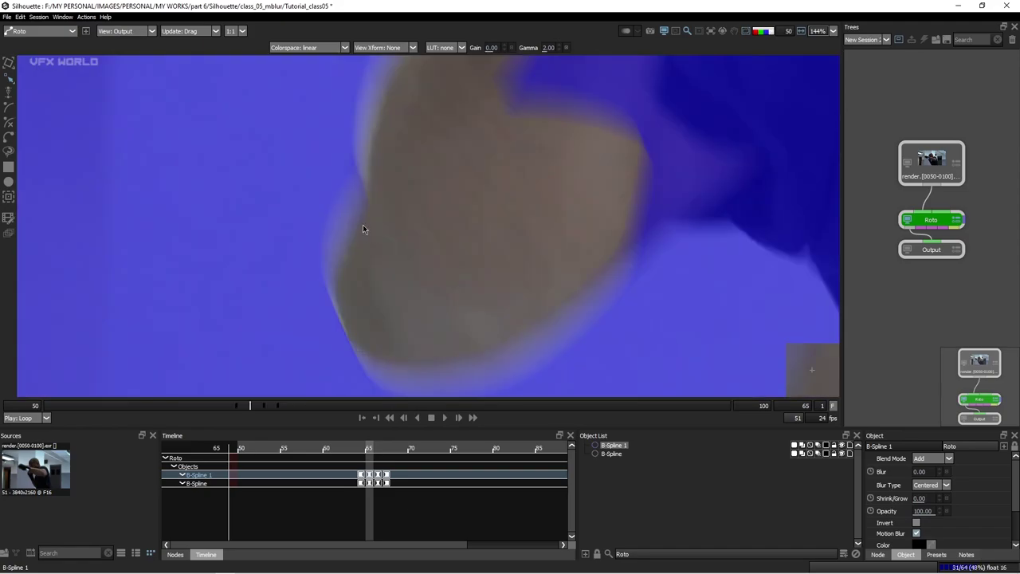
key("f")
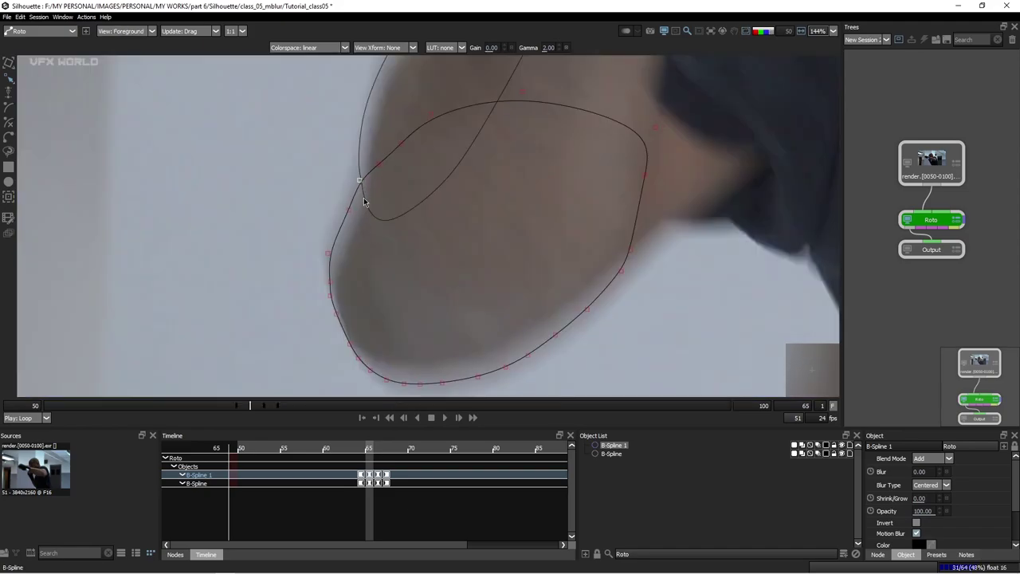
key("o")
scroll(403, 279, "down", 2)
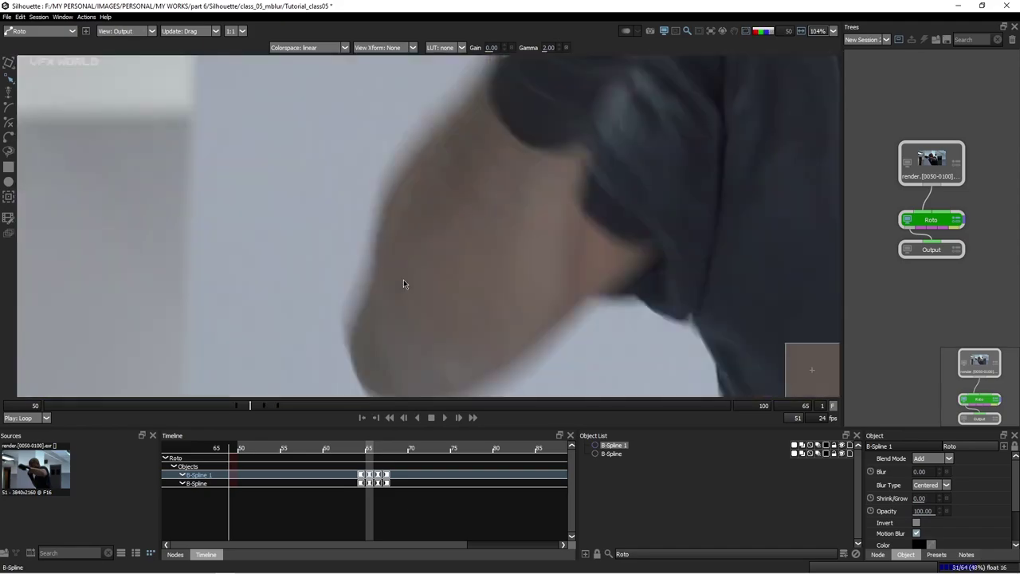
Select the forearm shape's lower outer points and nudge them slightly inward at frame 65
key("f")
left_click(368, 234)
scroll(382, 230, "up", 4)
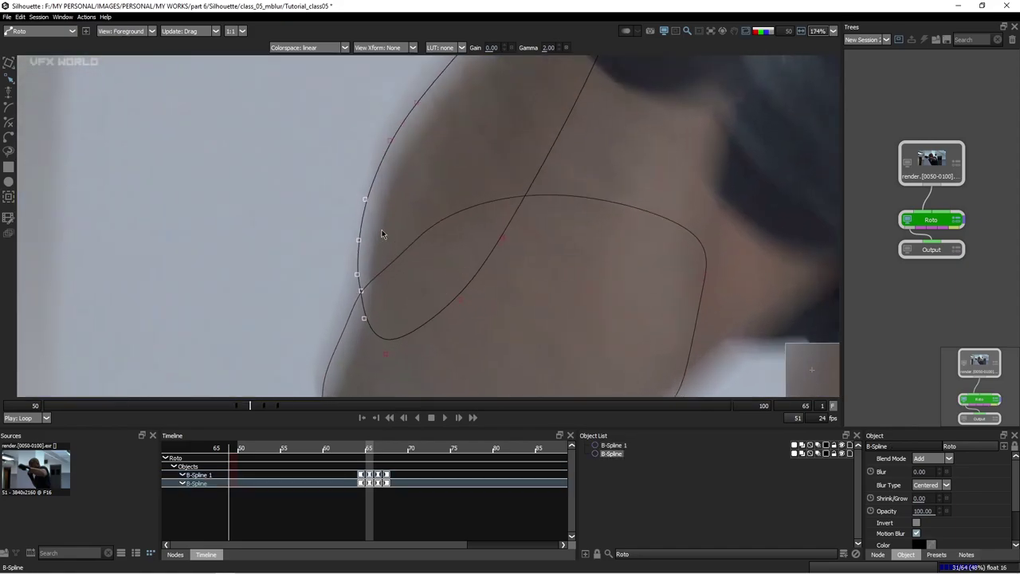
key("o")
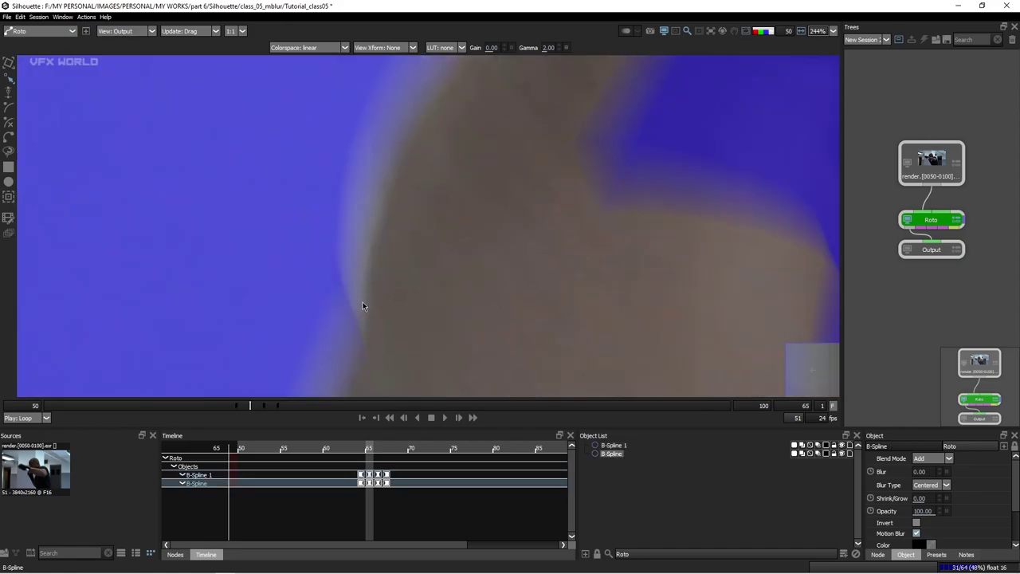
key("f")
key("Right")
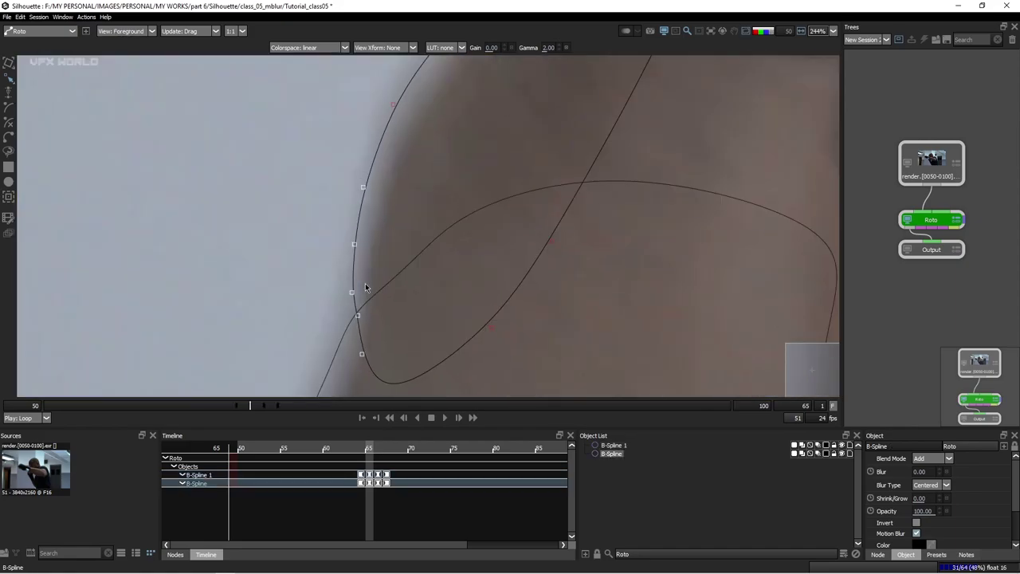
Alternate between the output overlay and the foreground at several zoom levels to judge the whole arm matte's blur at frame 65
key("o")
scroll(375, 352, "down", 3)
key("f")
key("3")
scroll(401, 336, "down", 2)
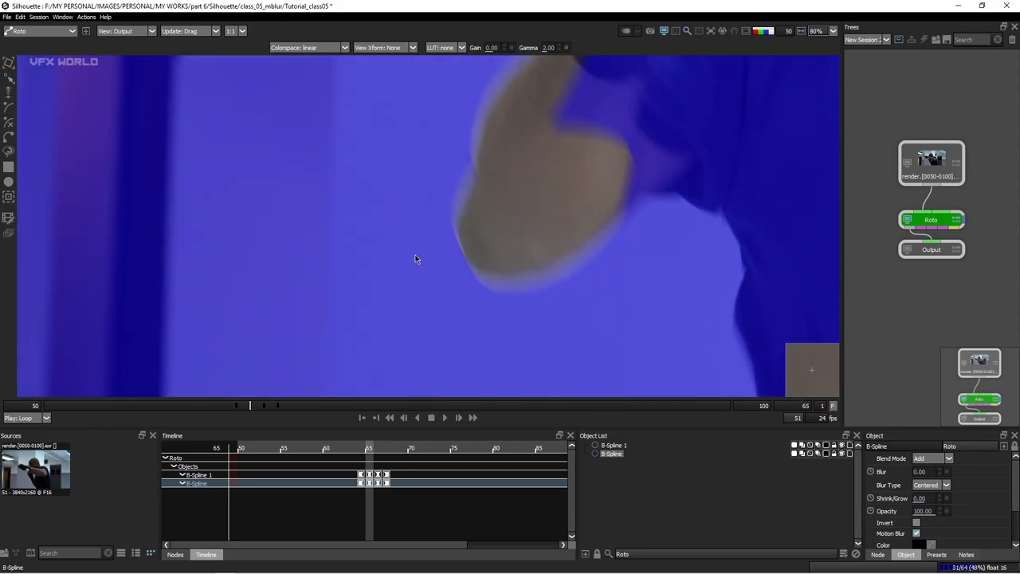
key("1")
left_click_drag(546, 254, 471, 318)
key("3")
key("1")
key("3")
scroll(471, 319, "down", 1)
key("1")
scroll(470, 320, "down", 2)
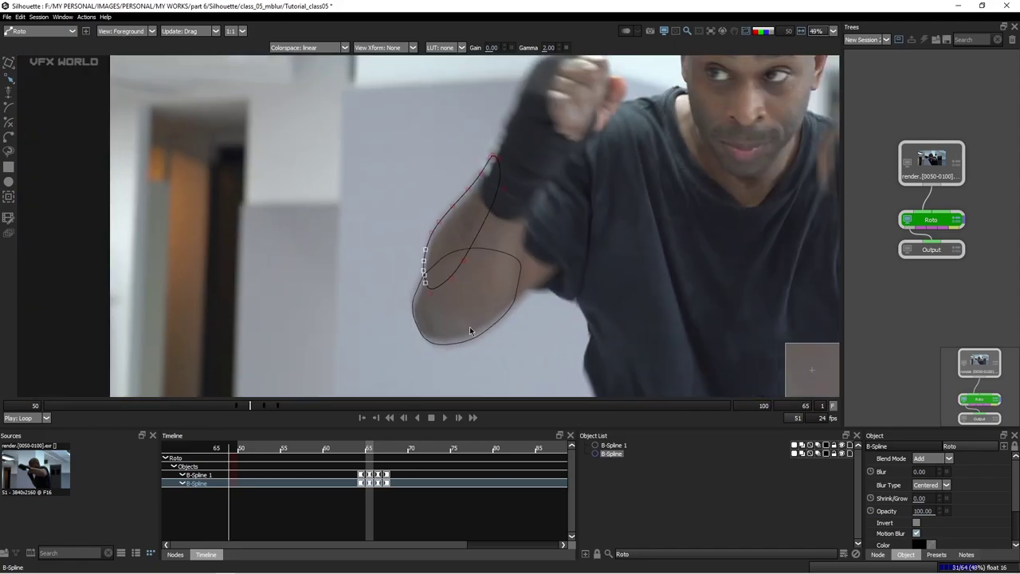
key("3")
key("a")
key("a")
key("a")
key("a")
key("1")
scroll(465, 297, "up", 1)
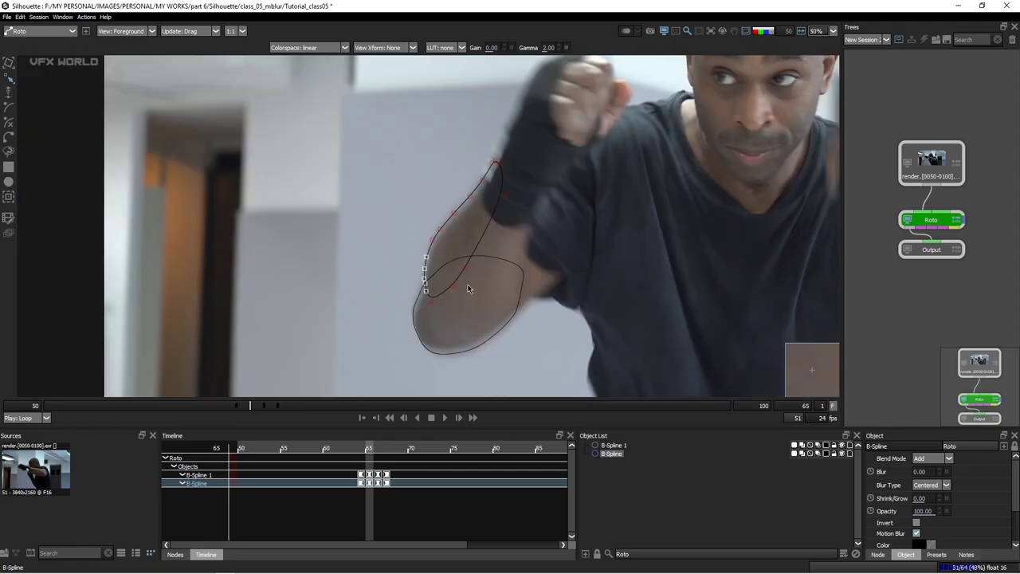
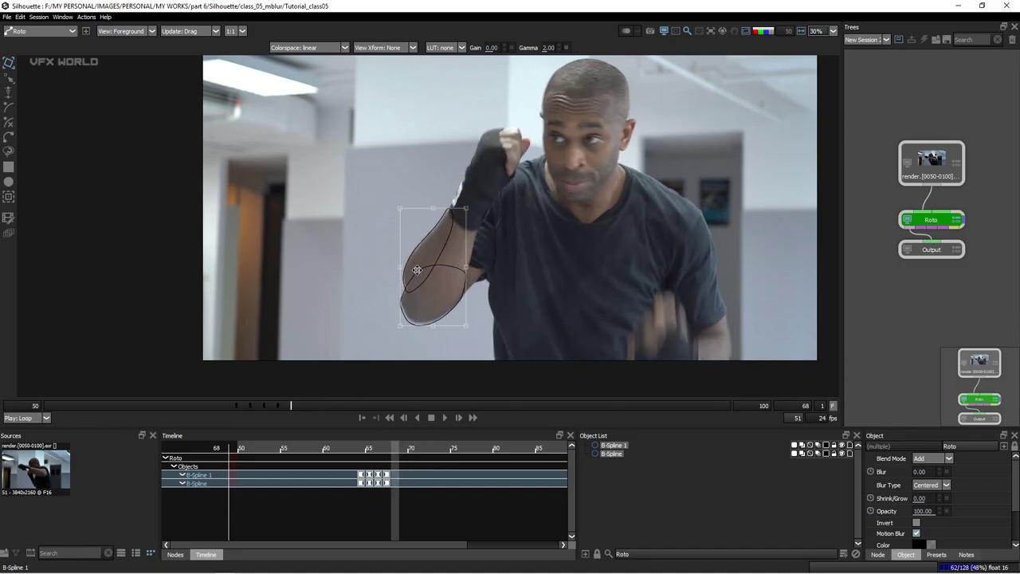
Step back through the keyed frames to frame 64 and on to 65 to review both arm shapes' tracking
key("z")
key("z")
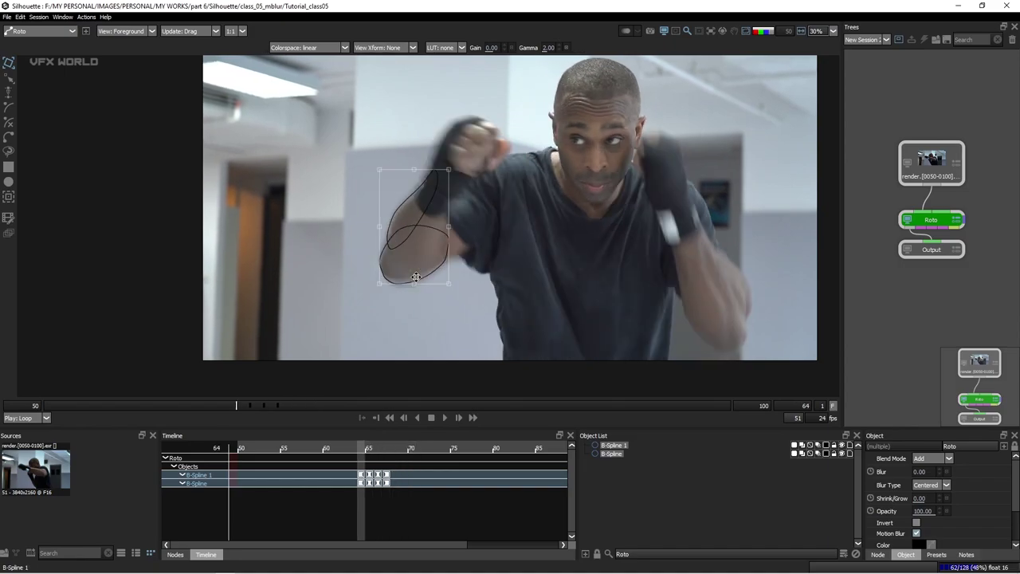
key("x")
left_click_drag(416, 276, 381, 278)
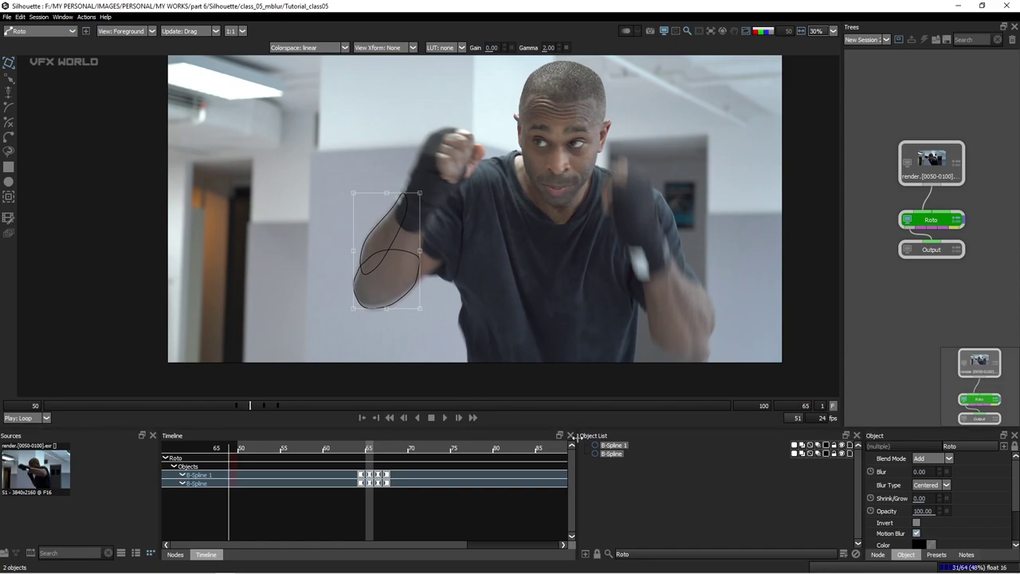
Hide both arm shapes and go to frame 77, framing the fast-moving wrapped fist
left_click(842, 446)
left_click_drag(649, 295, 605, 298)
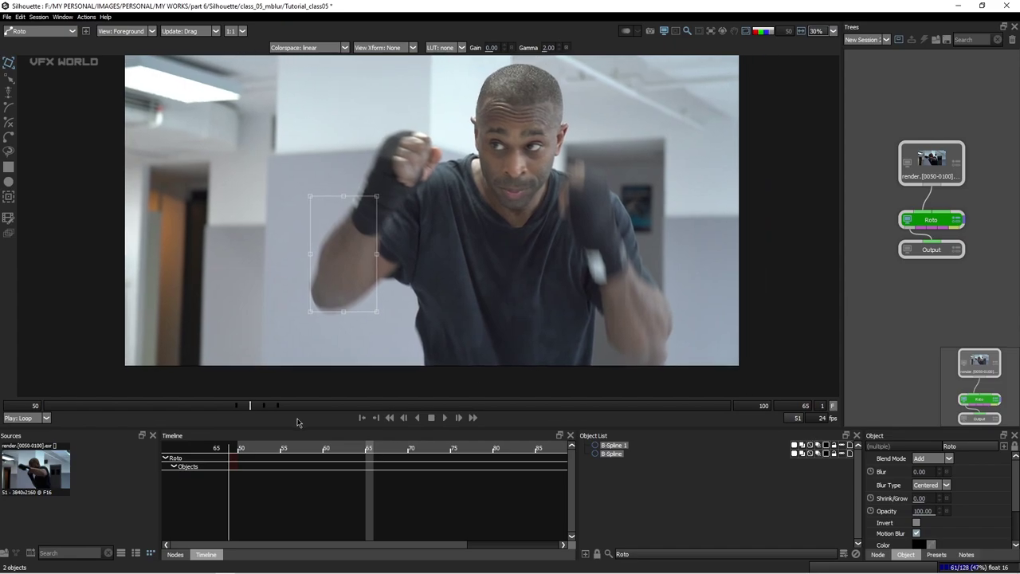
left_click_drag(252, 412, 412, 403)
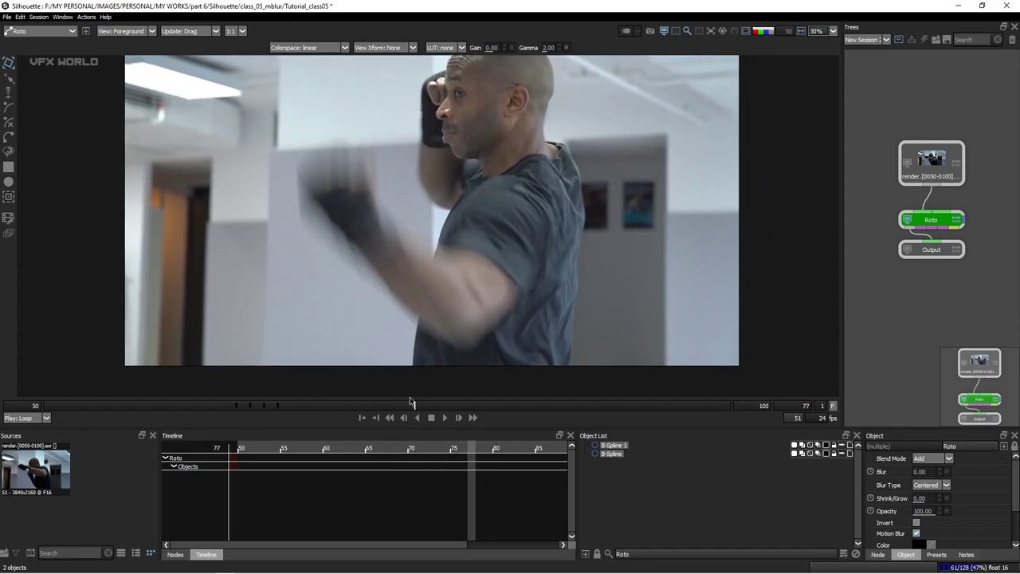
scroll(322, 196, "up", 4)
scroll(326, 199, "down", 2)
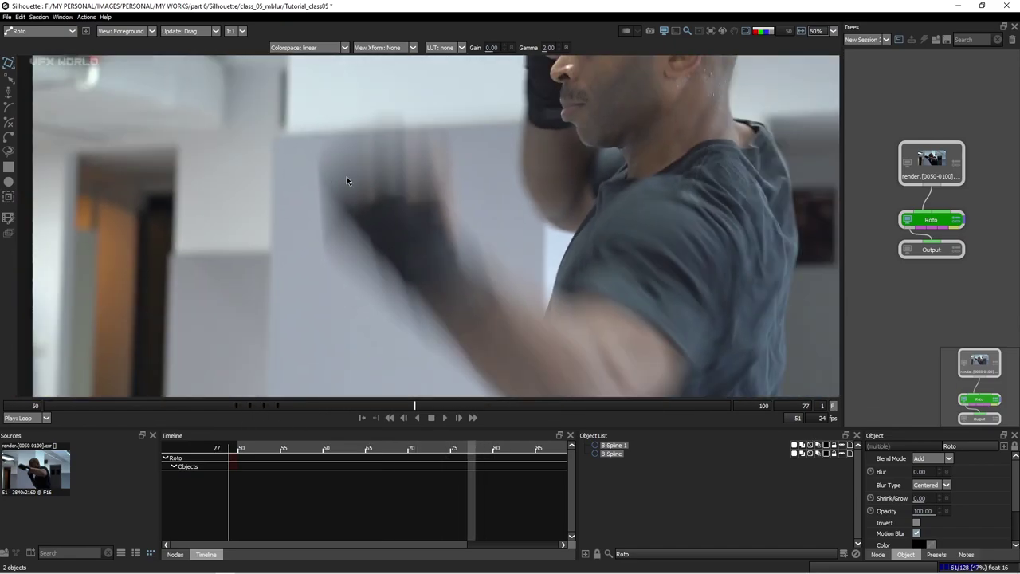
Step back and forth between frames 77 and 79 to study the wrapped fist's movement and motion blur
key("z")
key("Right")
key("Right")
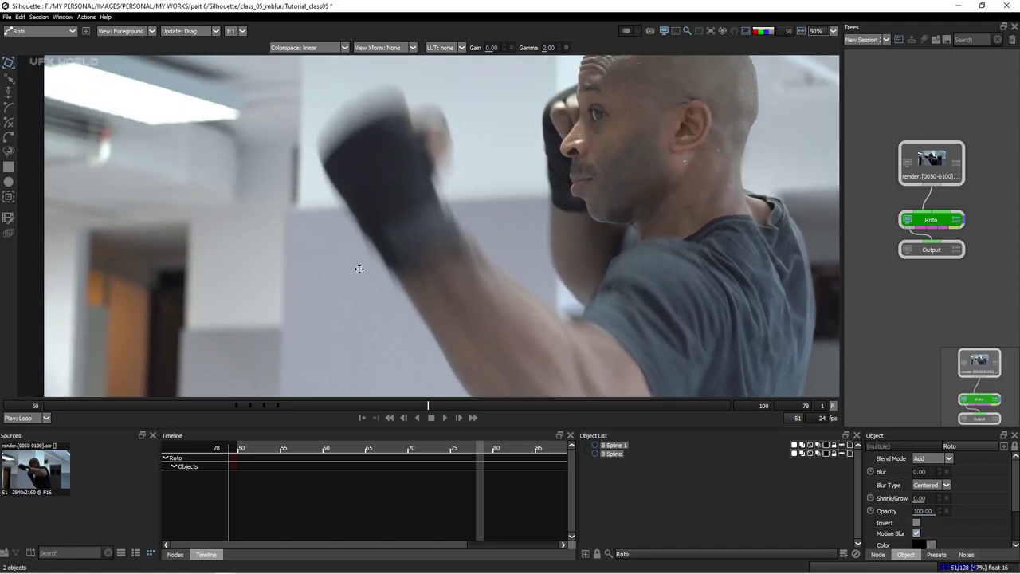
scroll(388, 197, "down", 3)
key("x")
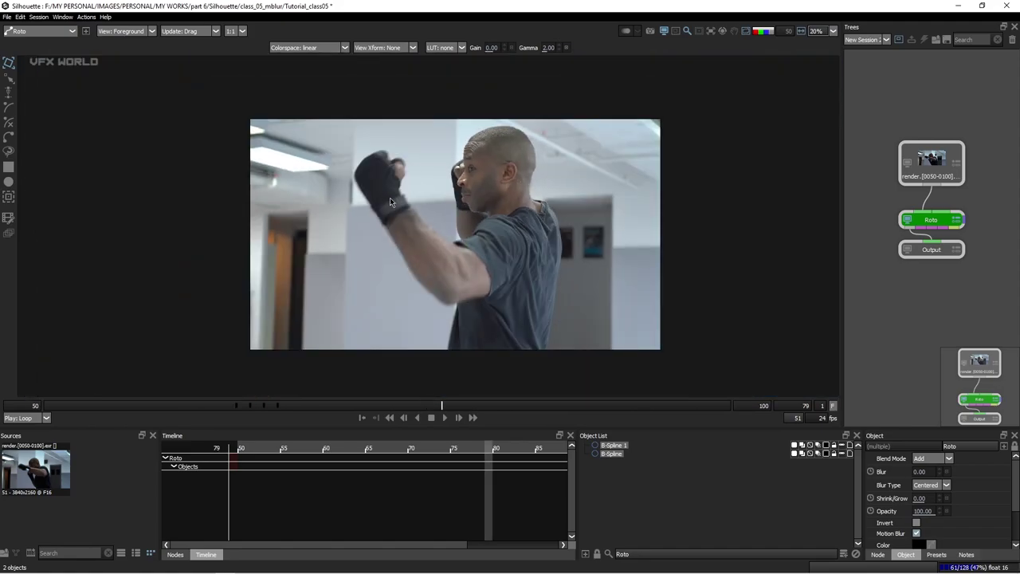
key("z")
key("z")
key("x")
key("z")
key("x")
key("z")
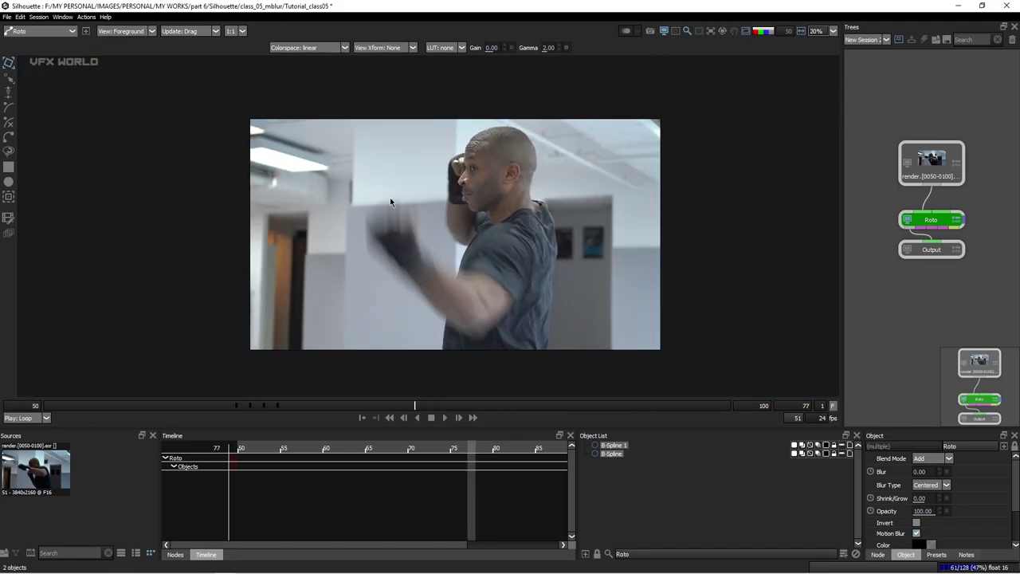
key("x")
key("z")
key("x")
Draw a closed B-spline around the wrapped fist and wrist at frame 78 and refine its points on the inner wrist side
scroll(391, 200, "up", 5)
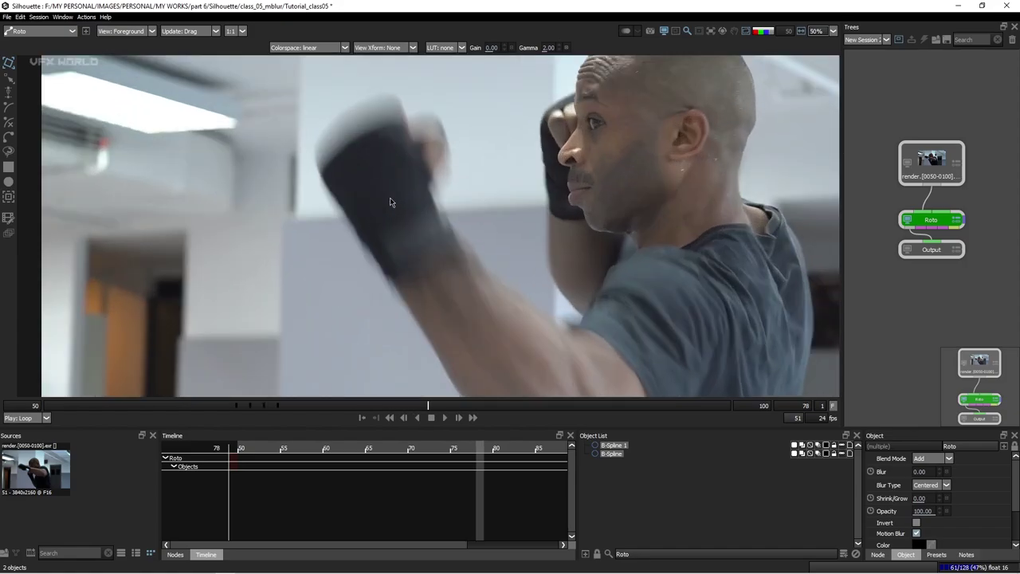
left_click(386, 320)
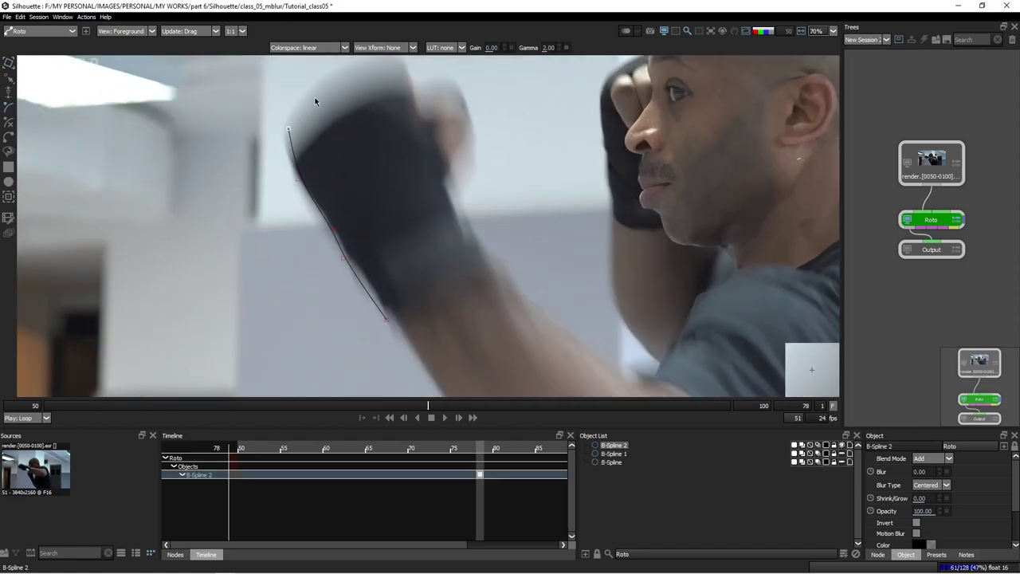
left_click(411, 95)
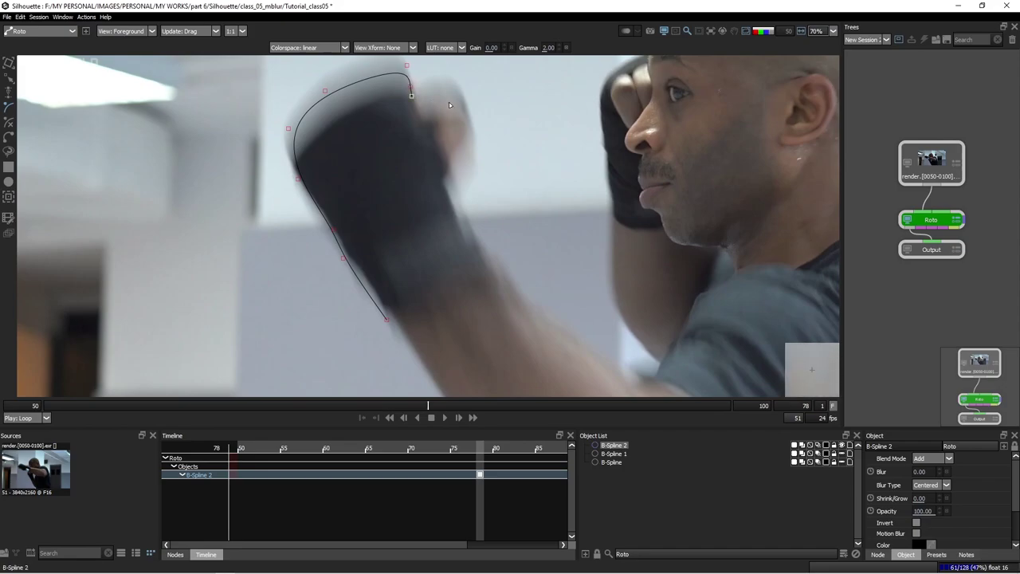
left_click(474, 135)
left_click(459, 164)
left_click(468, 202)
left_click(472, 225)
left_click(515, 285)
left_click(388, 317)
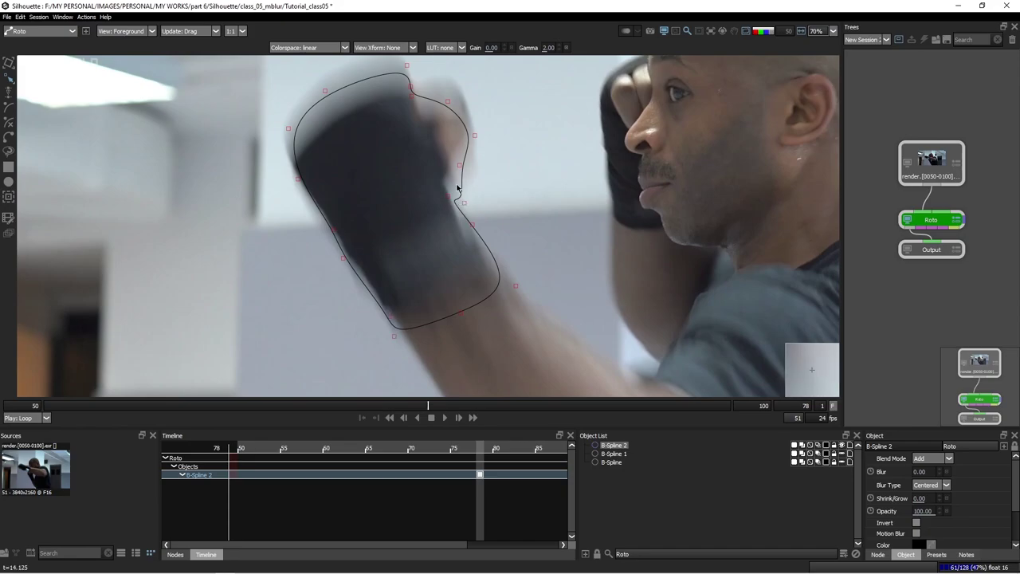
mouse_move(463, 203)
left_mouse_down()
mouse_move(461, 186)
mouse_move(454, 196)
left_mouse_up()
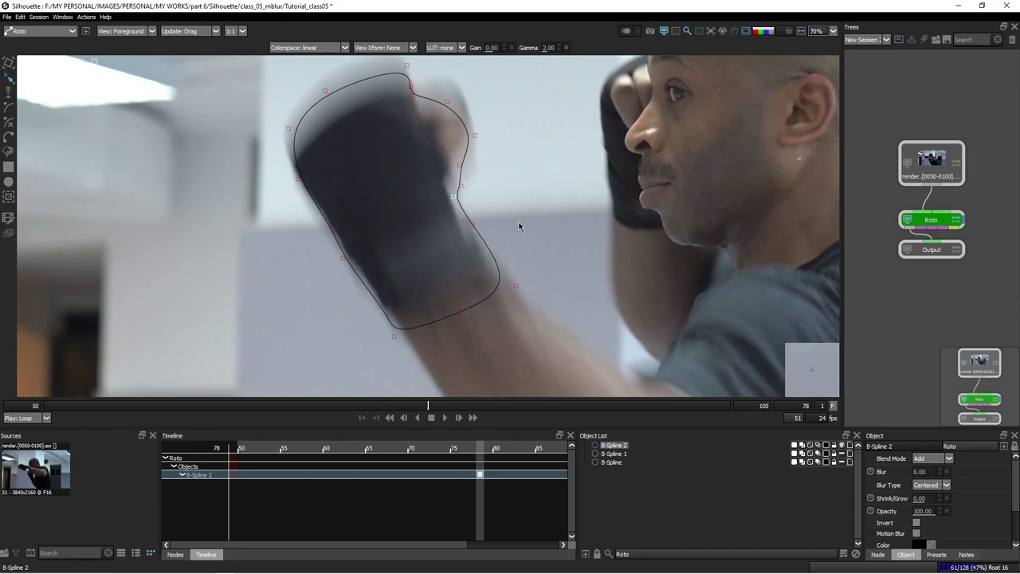
left_click_drag(492, 256, 489, 258)
Move and rotate the fist shape to fit the blurred fist at frame 77
scroll(436, 151, "down", 6)
key("t")
scroll(434, 175, "up", 6)
key("z")
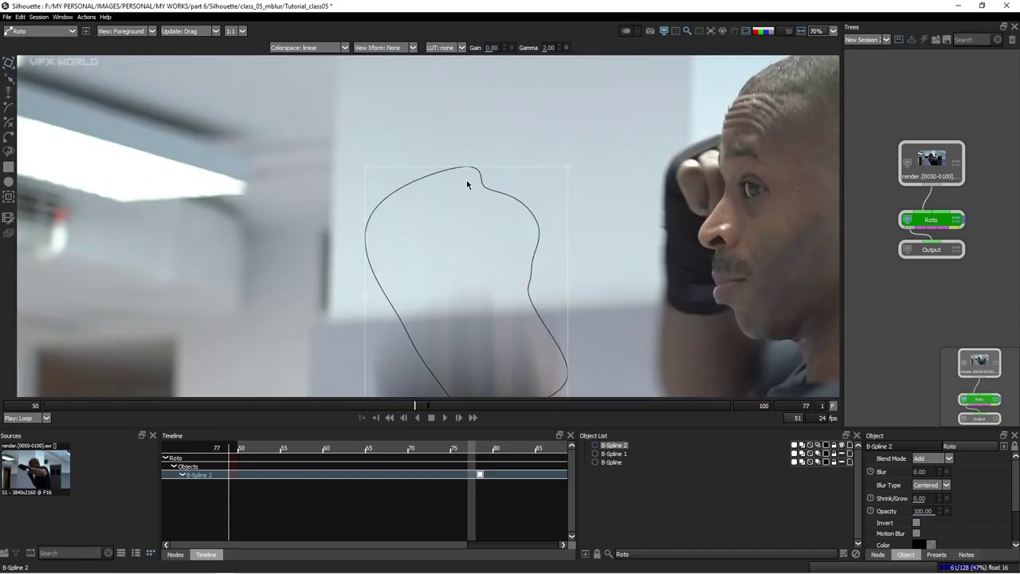
scroll(477, 173, "down", 1)
scroll(476, 174, "down", 3)
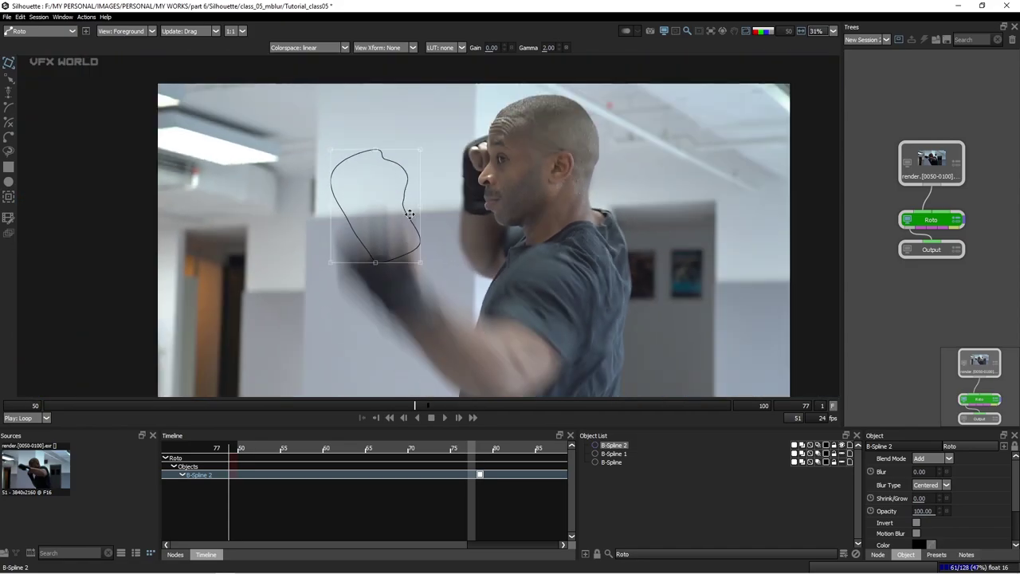
left_click_drag(409, 214, 422, 286)
key("w")
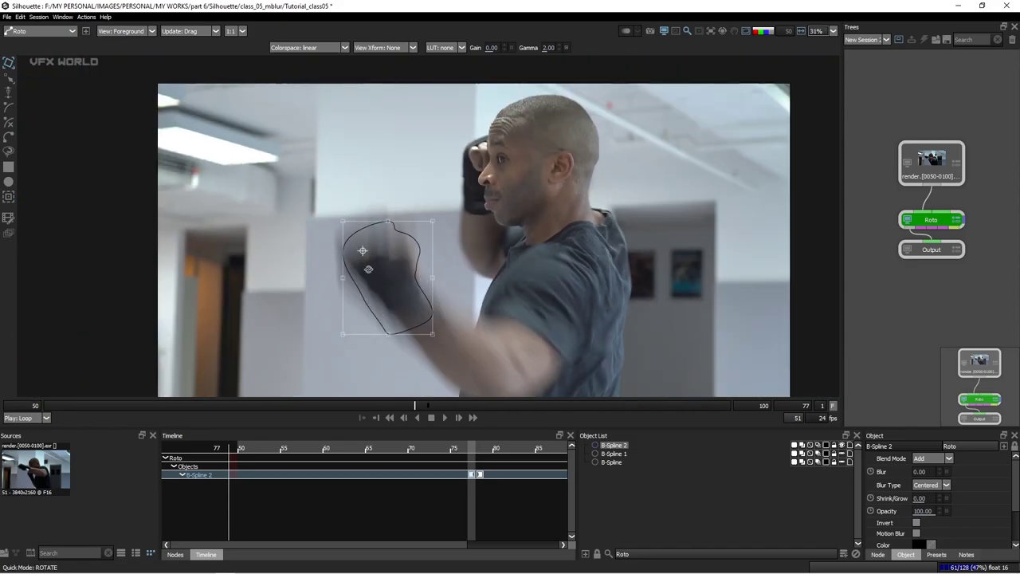
left_click_drag(369, 264, 398, 292)
left_click_drag(415, 254, 411, 259)
Move the fist shape onto the fist at frame 79
key("x")
key("x")
left_click_drag(412, 222, 401, 205)
Enable motion blur for the fist shape and inspect its output overlay at frame 78
key("z")
key("s")
scroll(378, 243, "up", 2)
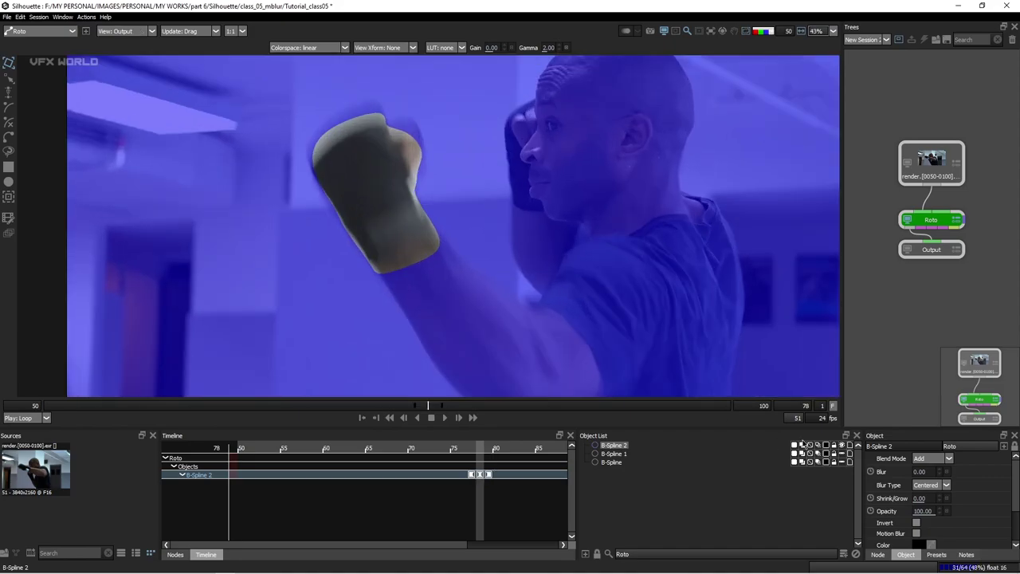
left_click(817, 446)
scroll(418, 196, "up", 3)
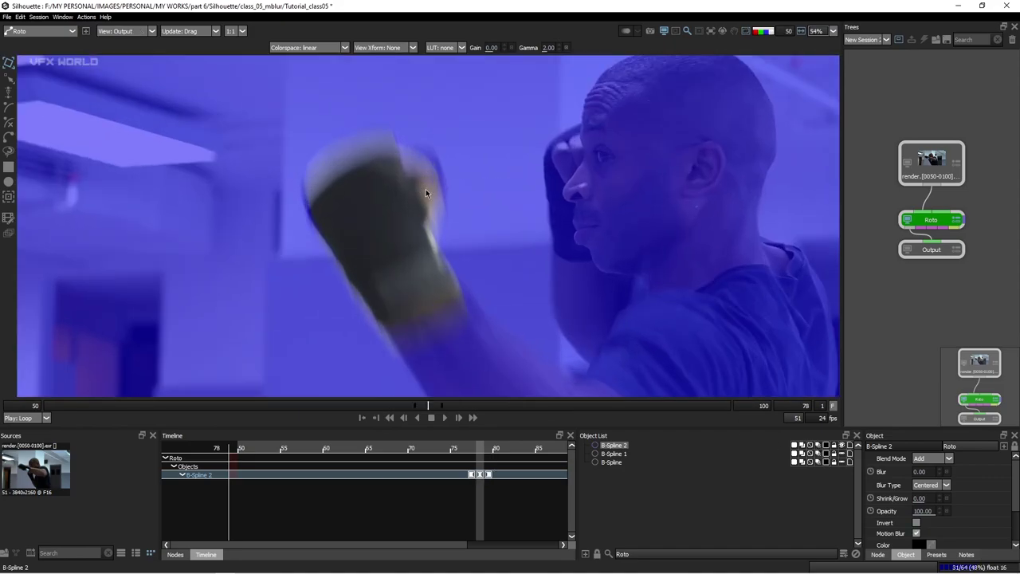
key("4")
key("5")
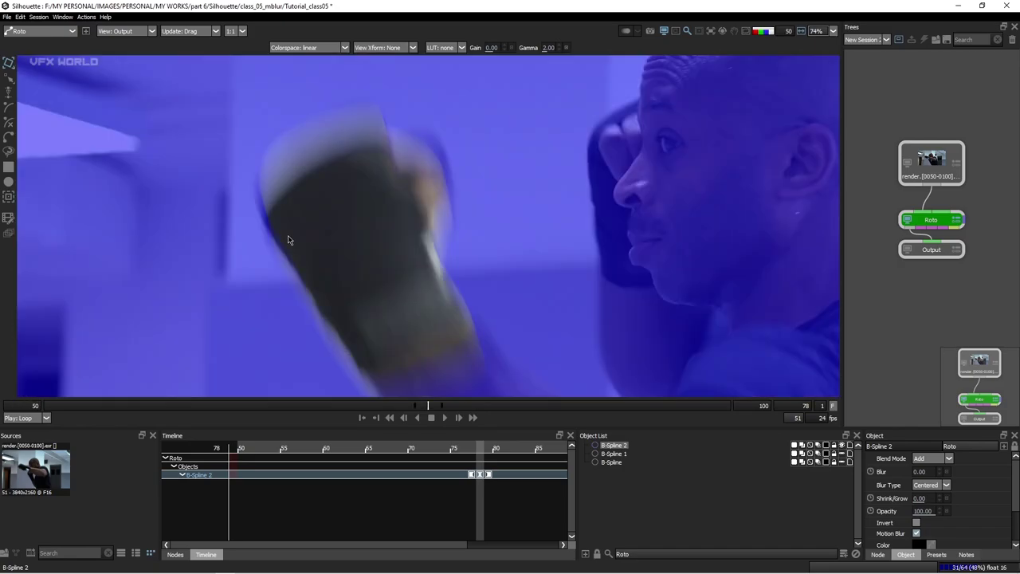
Pull the fist shape's outer-knuckle and thumb points outward at frame 78 and add a point near the thumb
key("1")
left_click_drag(239, 222, 249, 190)
left_click(266, 193)
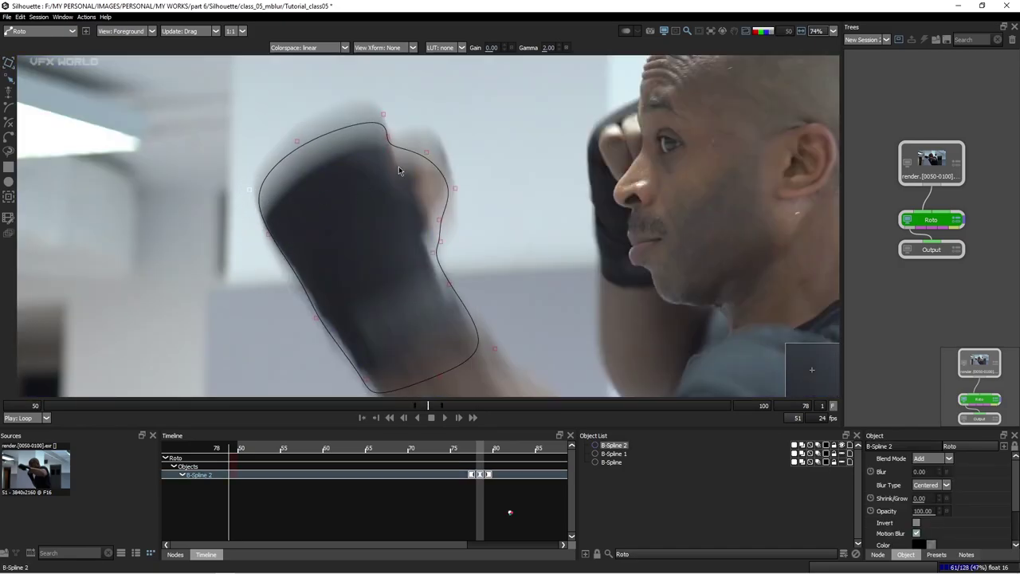
left_click_drag(428, 153, 444, 143)
left_click(428, 148, "alt")
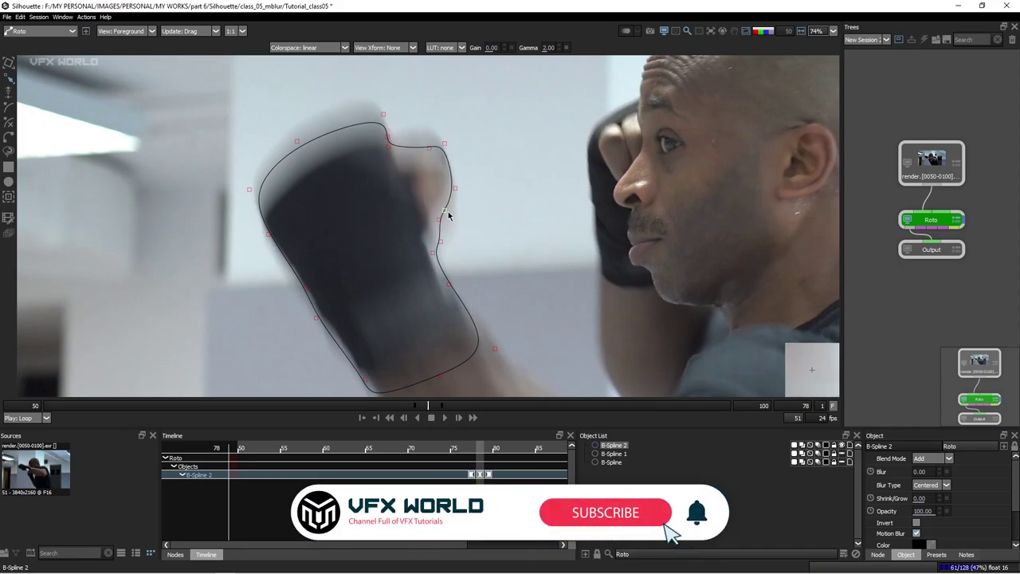
Compare the fist's motion-blurred overlay with the footage at frames 77 and 78
key("t")
key("z")
key("3")
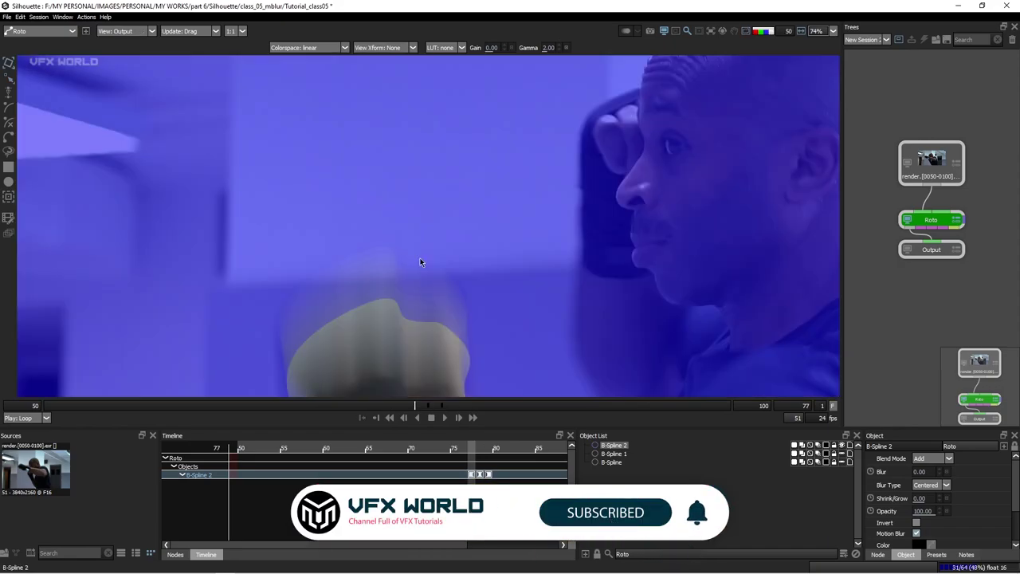
scroll(420, 275, "down", 5)
key("x")
key("1")
key("3")
scroll(412, 235, "up", 5)
key("a")
key("a")
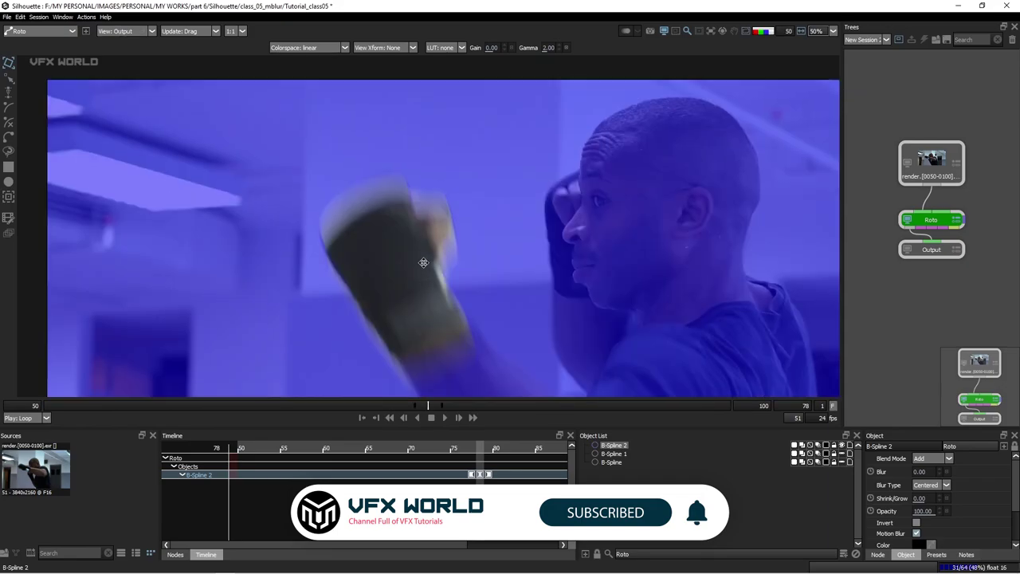
key("a")
left_click_drag(447, 293, 450, 243)
key("a")
key("a")
key("a")
key("a")
key("a")
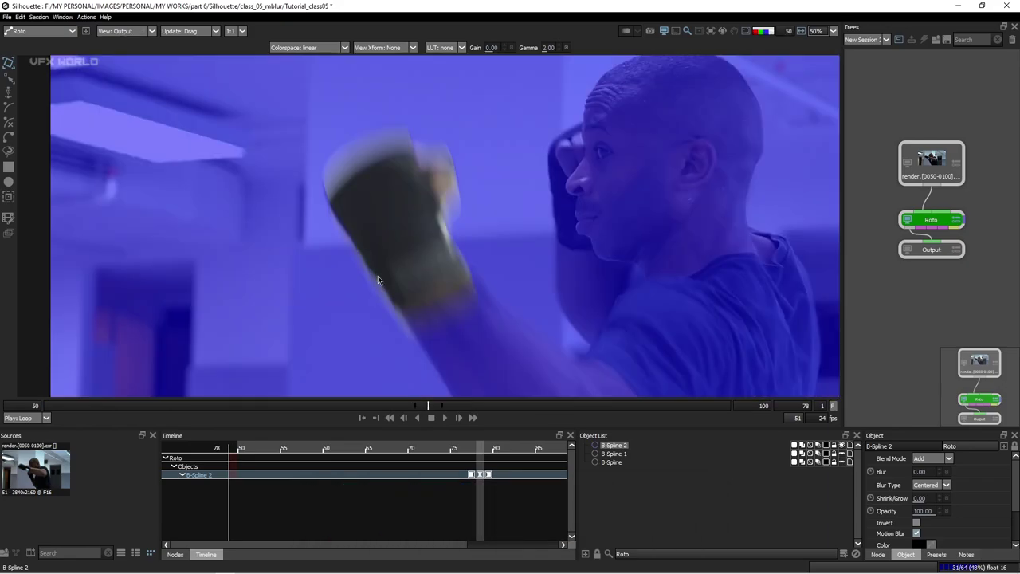
Step between frames 77 and 79 to check how the fist outline follows the fist
key("1")
scroll(378, 275, "down", 12)
scroll(384, 295, "up", 8)
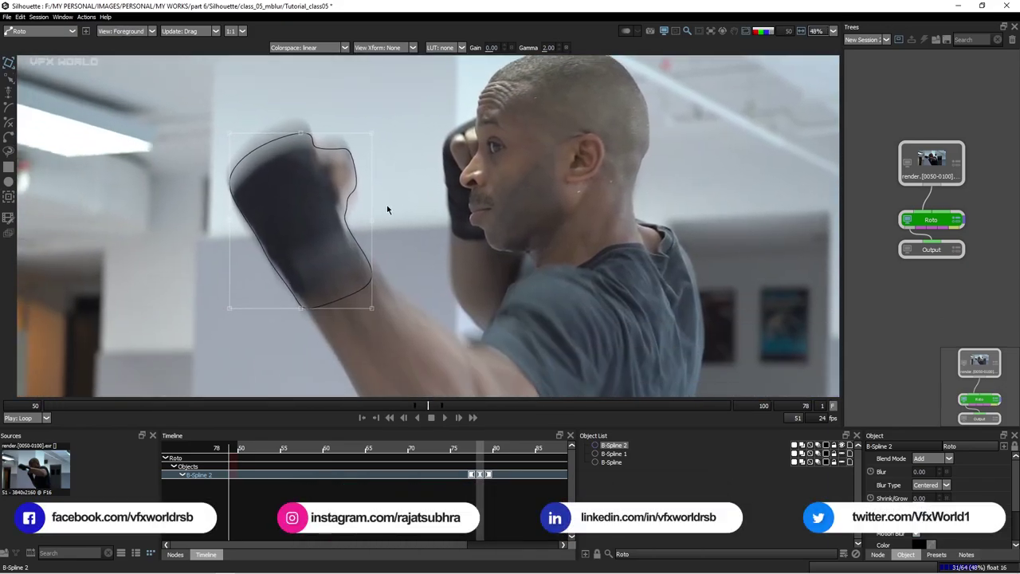
key("Right")
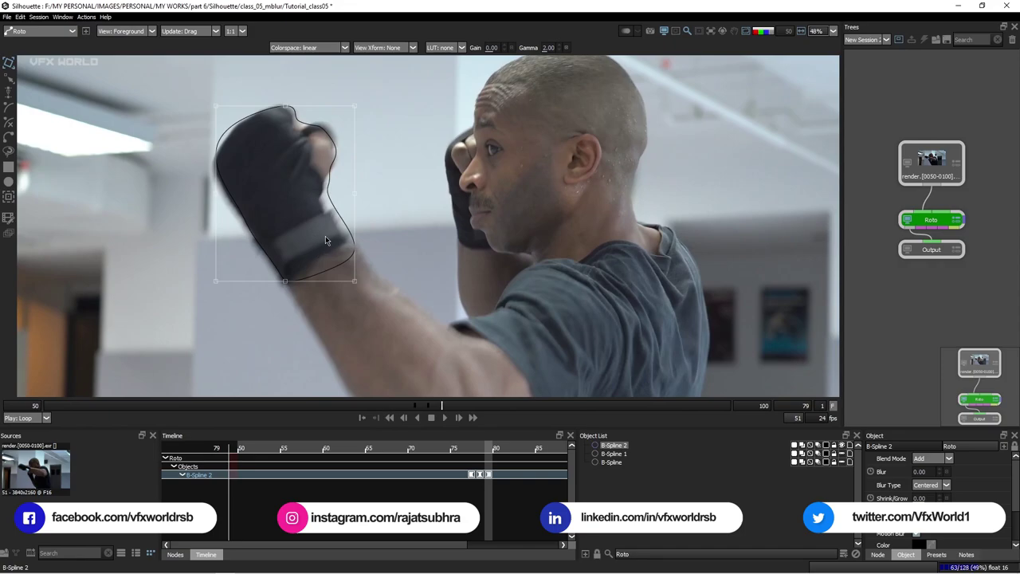
key("Left")
key("Left")
key("Right")
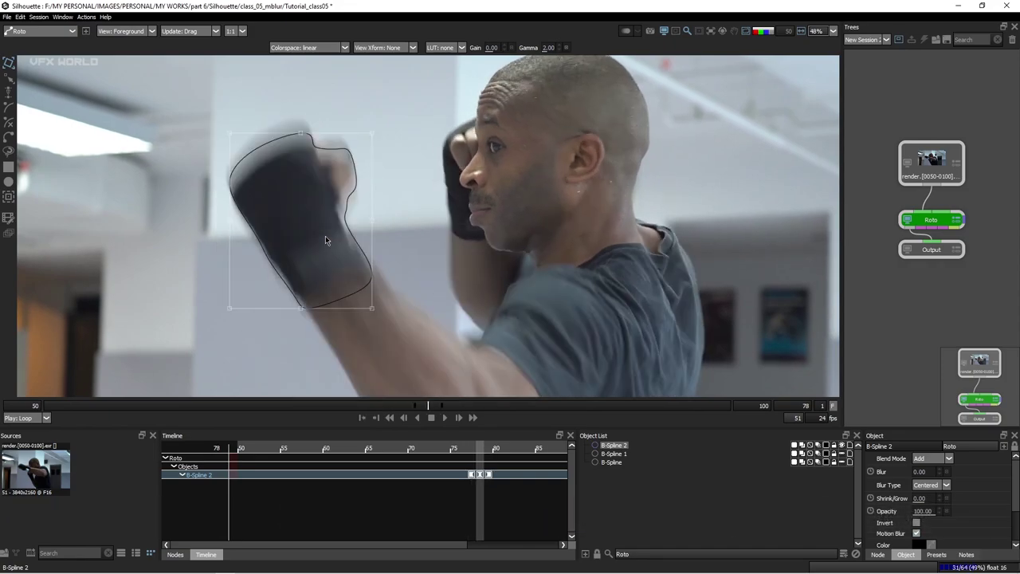
key("Left")
key("Right")
key("Left")
Move the fist shape onto the blurred fist at frame 76
left_click_drag(341, 341, 423, 426)
key("o")
key("a")
key("a")
key("a")
key("o")
key("Left")
key("Right")
Inspect the fist shape's motion-blurred alpha and overlay at frame 77 against the footage
key("3")
key("a")
key("a")
key("a")
key("a")
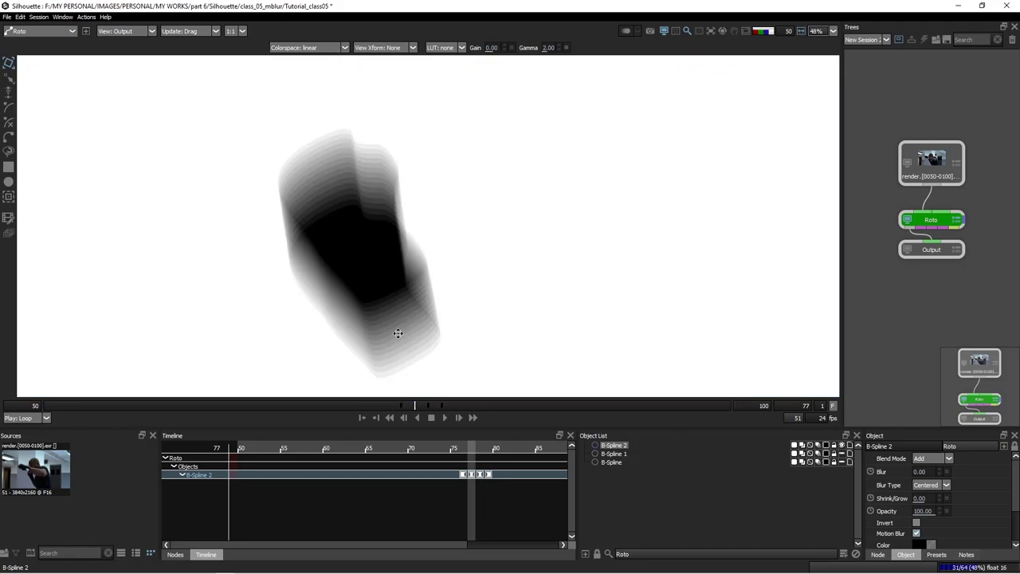
key("a")
scroll(395, 352, "down", 3)
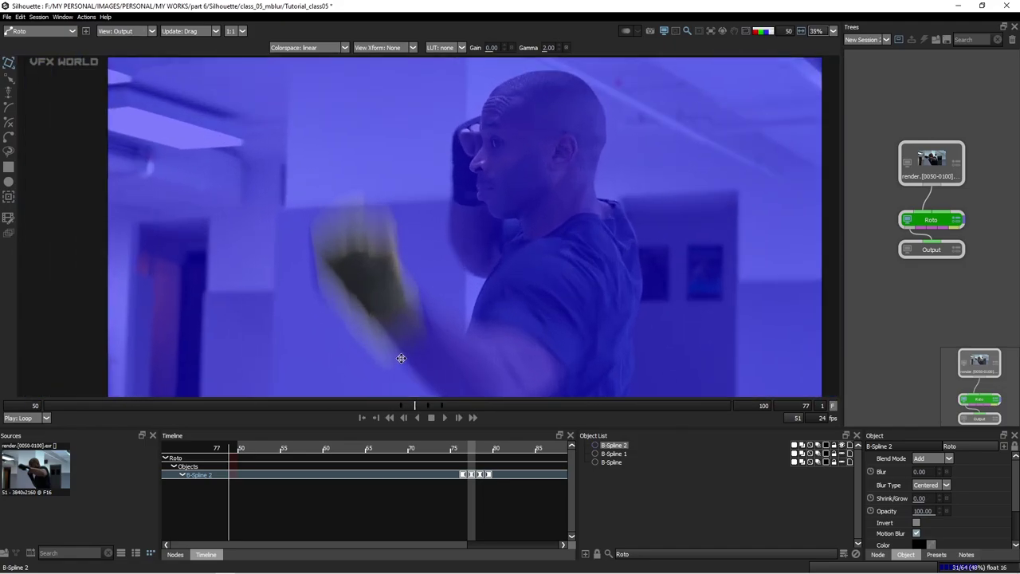
key("a")
Delete the fist B-spline
key("1")
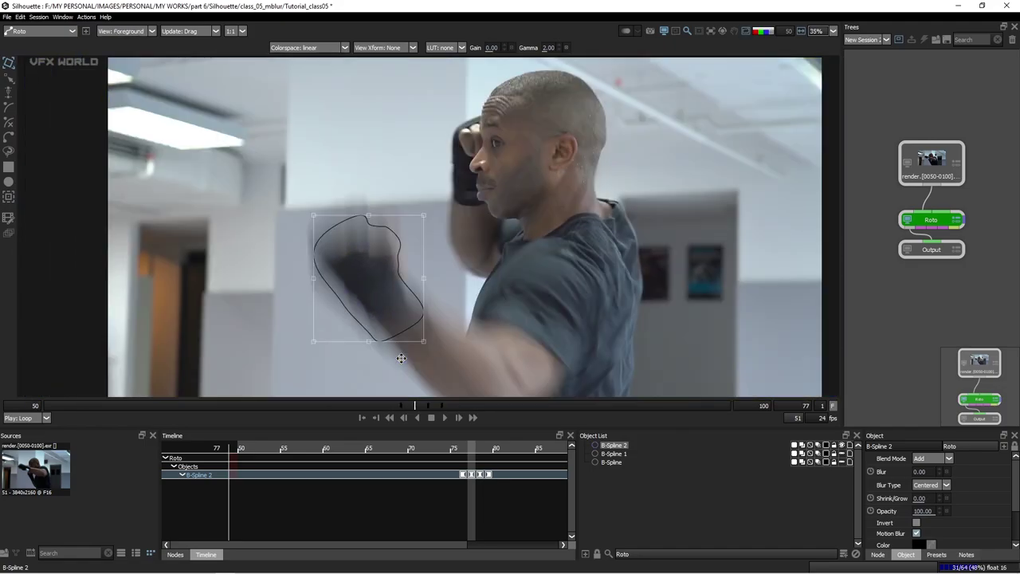
key("Delete")
scroll(330, 274, "up", 1)
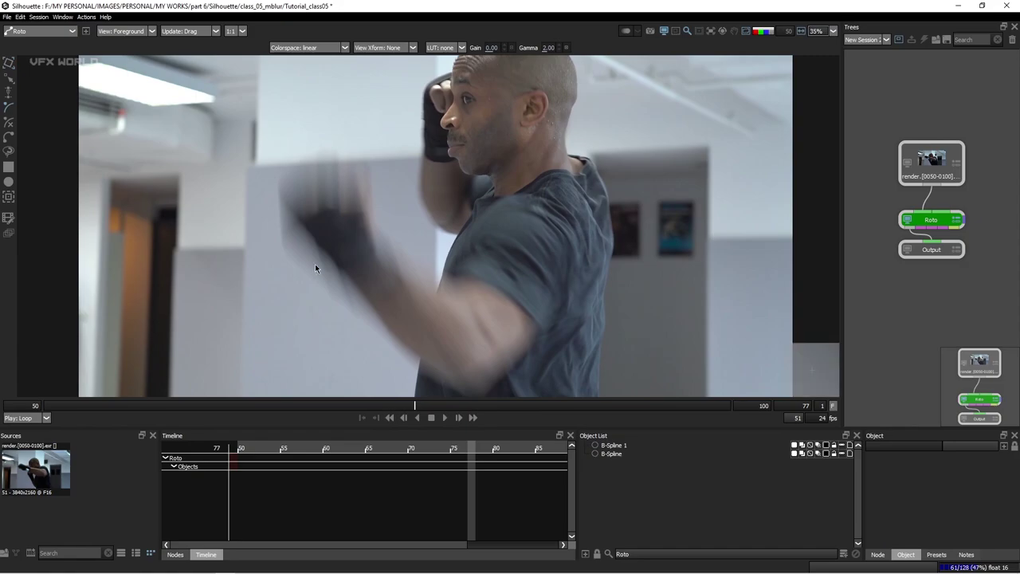
Begin a new B-spline at frame 77 along the outer edge, knuckles and thumb of the blurred fist
scroll(296, 214, "up", 3)
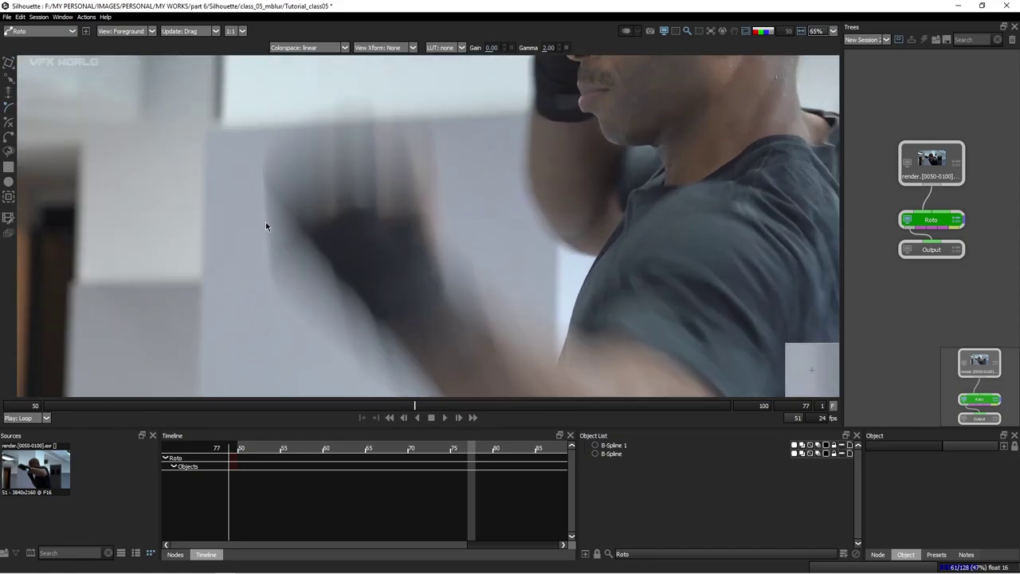
left_click(264, 222)
left_click(279, 181)
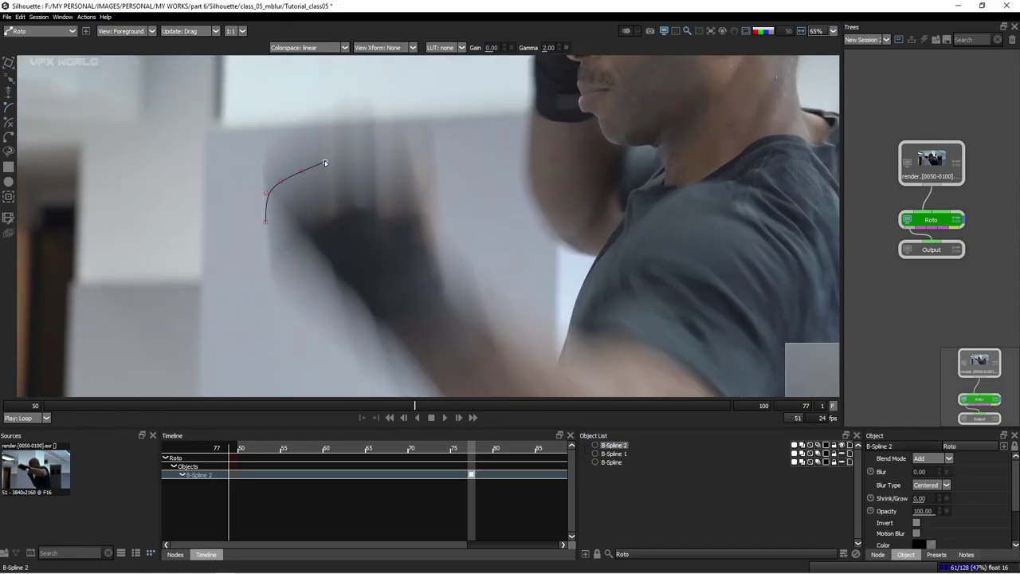
left_click(330, 151)
left_click(384, 152)
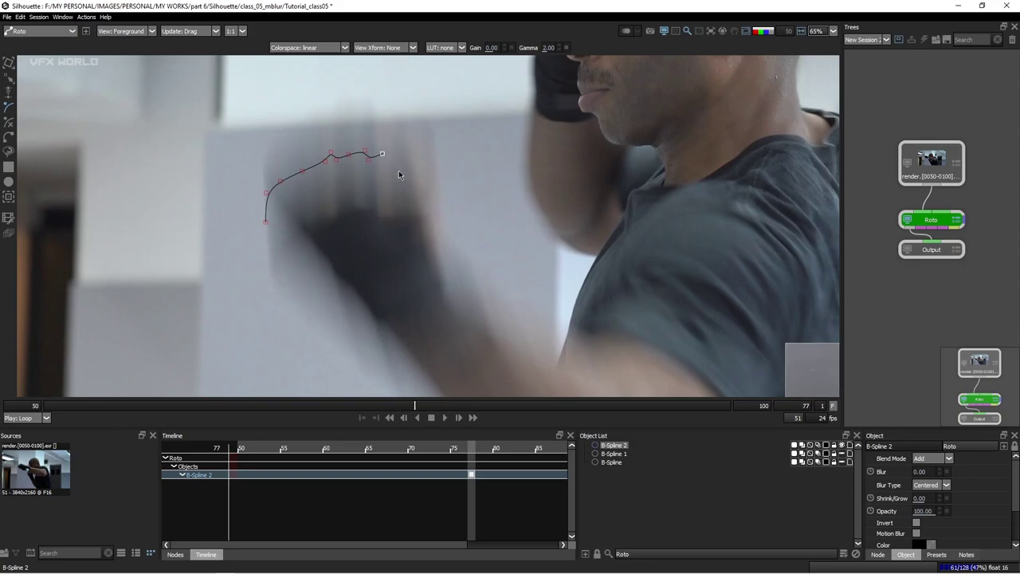
left_click(398, 168)
left_click(416, 166)
left_click(425, 172)
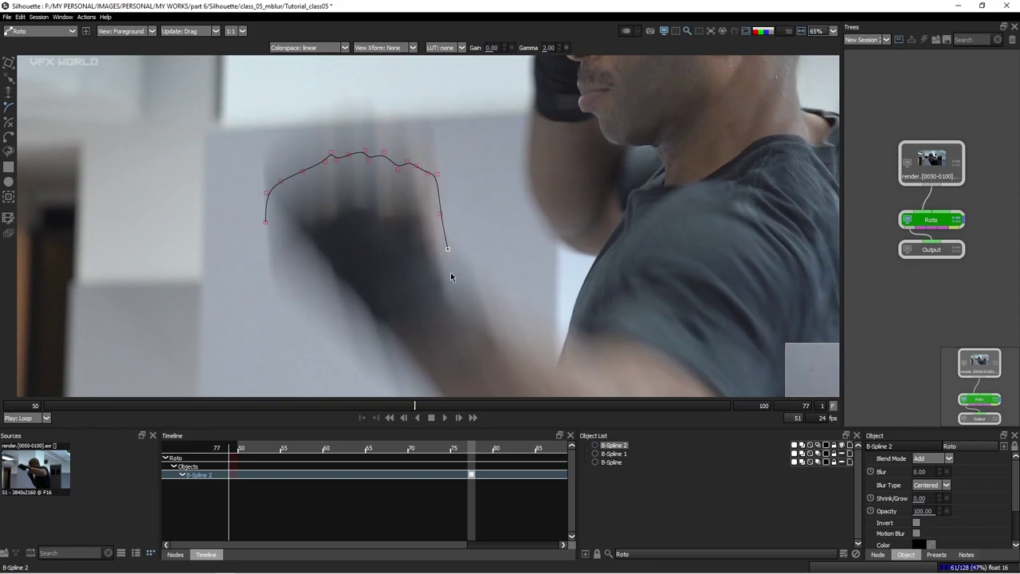
Continue the fist B-spline around the wrist and up the outer edge of the hand, and close it
left_click(503, 313)
left_click_drag(501, 321, 492, 240)
left_click(503, 261)
left_click(491, 314)
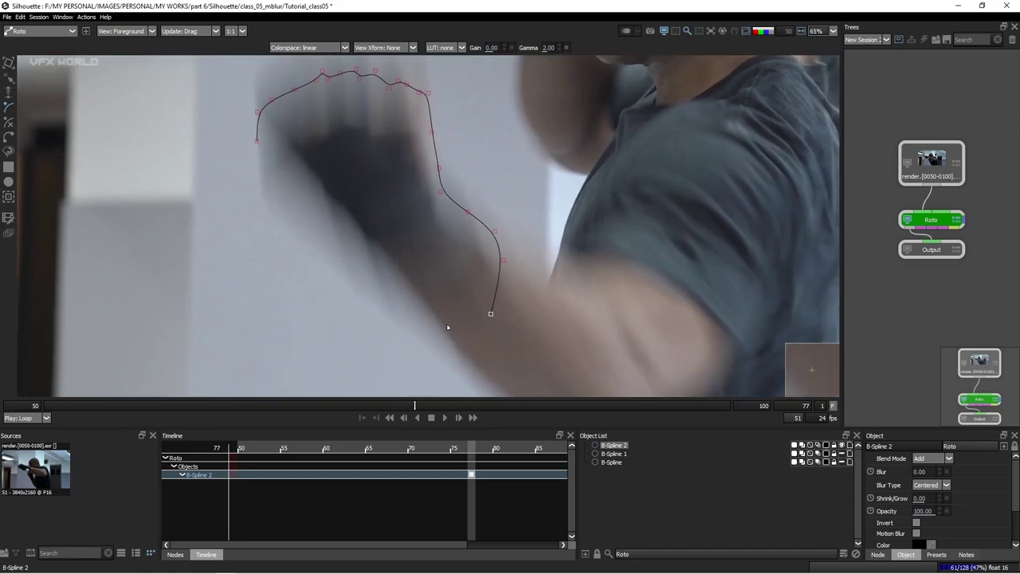
left_click(423, 315)
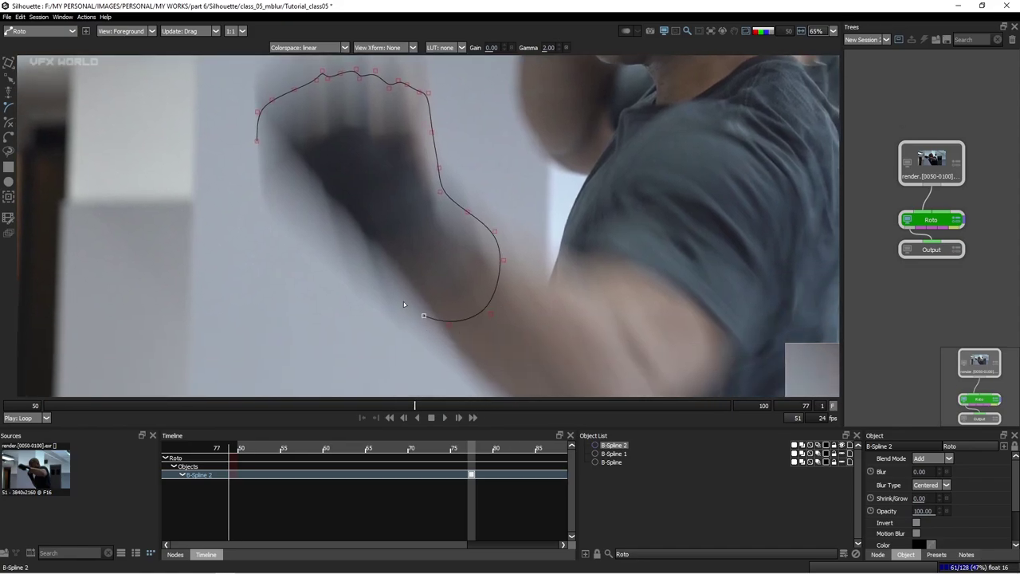
left_click(353, 237)
left_click(338, 225)
left_click(325, 209)
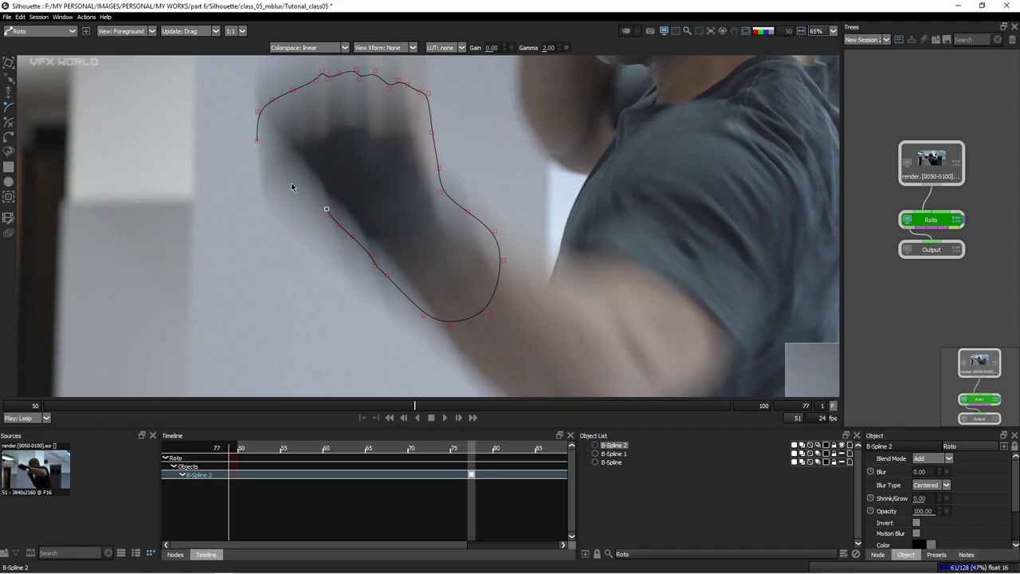
left_click(290, 182)
left_click(264, 160)
left_click(258, 158)
left_click(257, 141)
Nudge the points on the outer side of the new fist shape at frame 77 to follow the blurred hand
mouse_move(300, 146)
left_mouse_down()
mouse_move(269, 210)
mouse_move(285, 159)
left_mouse_up()
key("Down")
key("Down")
key("Down")
key("Down")
key("Down")
key("Down")
left_click_drag(337, 189, 337, 228)
key("Left")
key("Left")
key("Down")
key("Down")
key("Down")
key("Down")
key("Down")
left_click(327, 230)
left_click(325, 222)
scroll(345, 242, "down", 5)
scroll(346, 241, "up", 3)
Move the whole fist shape onto the blurred fist at frame 76
key("t")
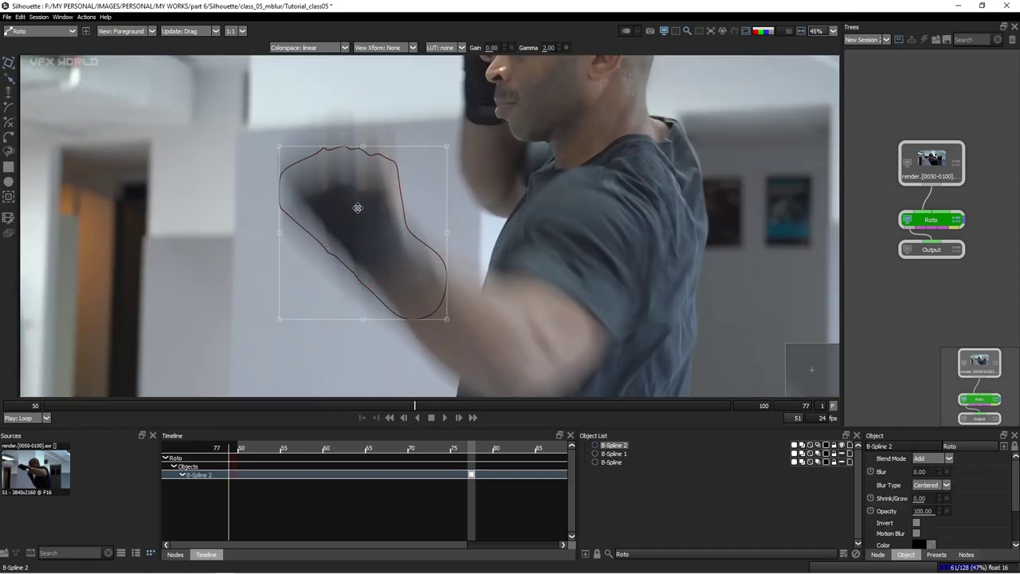
scroll(360, 225, "down", 1)
key("Left")
left_click_drag(360, 242, 371, 287)
key("w")
Move, rotate and stretch the fist shape to fit the fist at frame 78
key("Right")
key("Right")
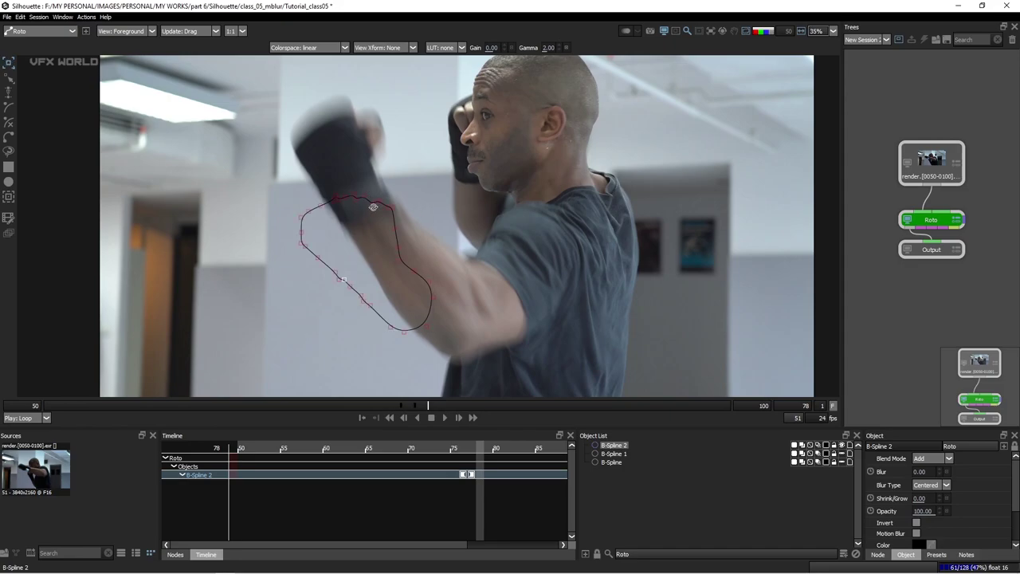
left_click_drag(375, 204, 367, 117)
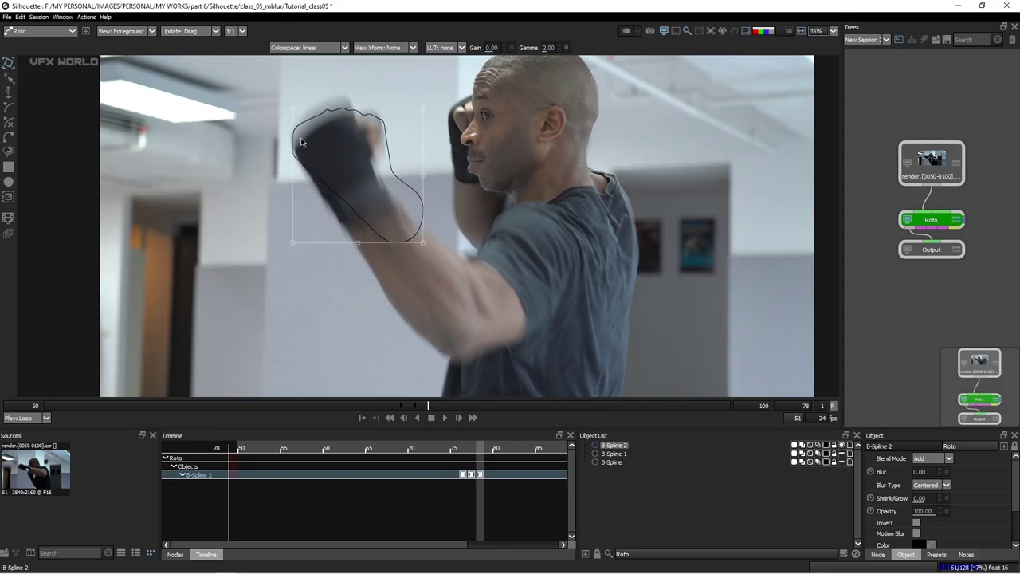
key("w")
left_click_drag(350, 153, 363, 177)
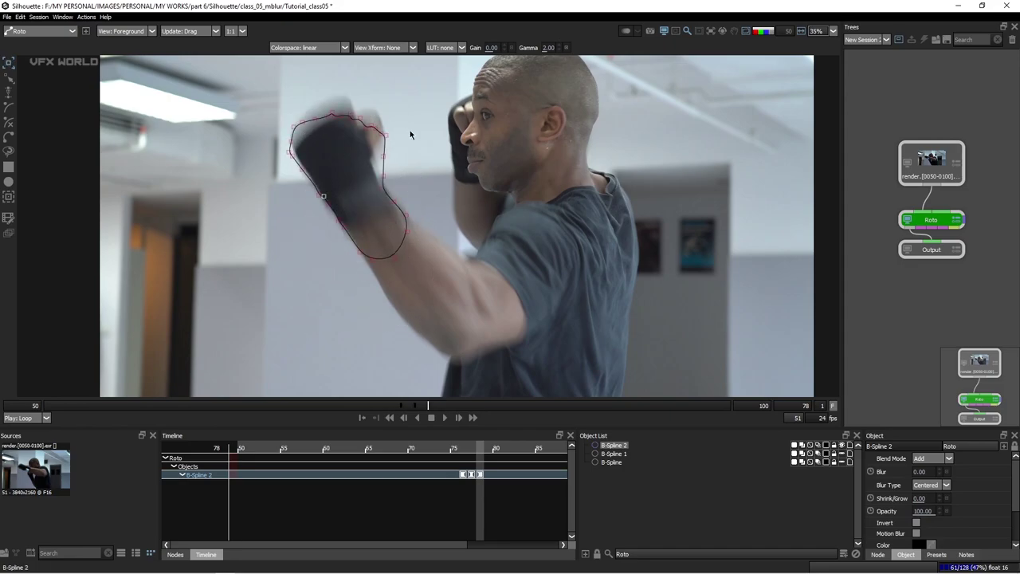
left_click_drag(406, 115, 405, 103)
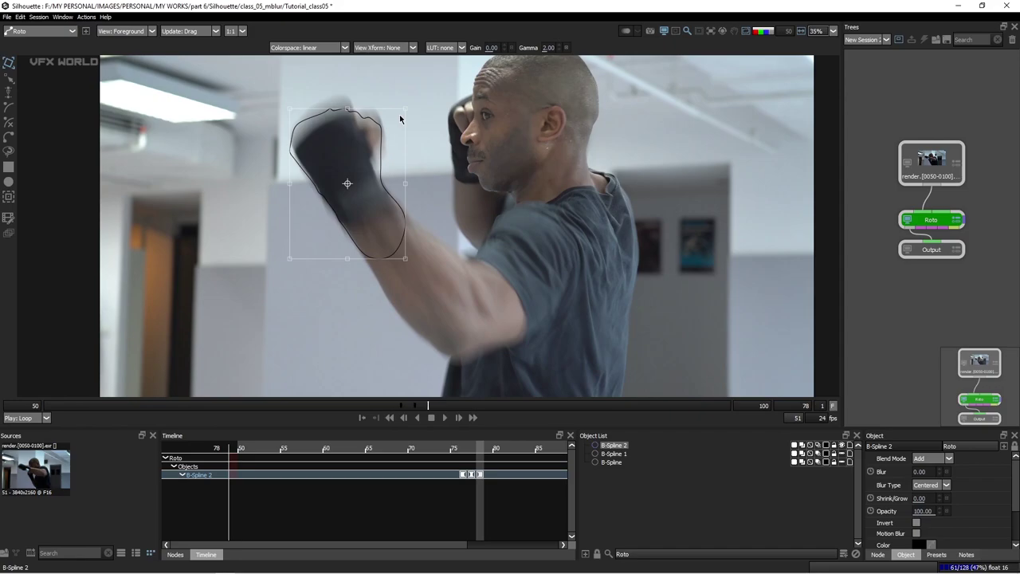
Enable motion blur for the new fist shape and compare its matte with the footage at frame 77
key("Left")
key("shift+a")
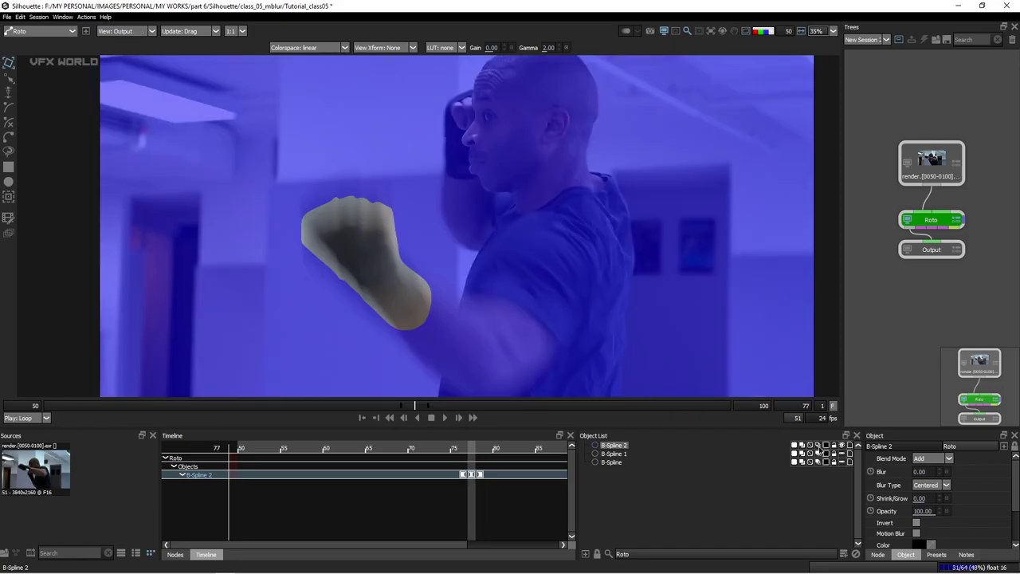
left_click(817, 446)
key("a")
key("a")
key("a")
key("a")
key("a")
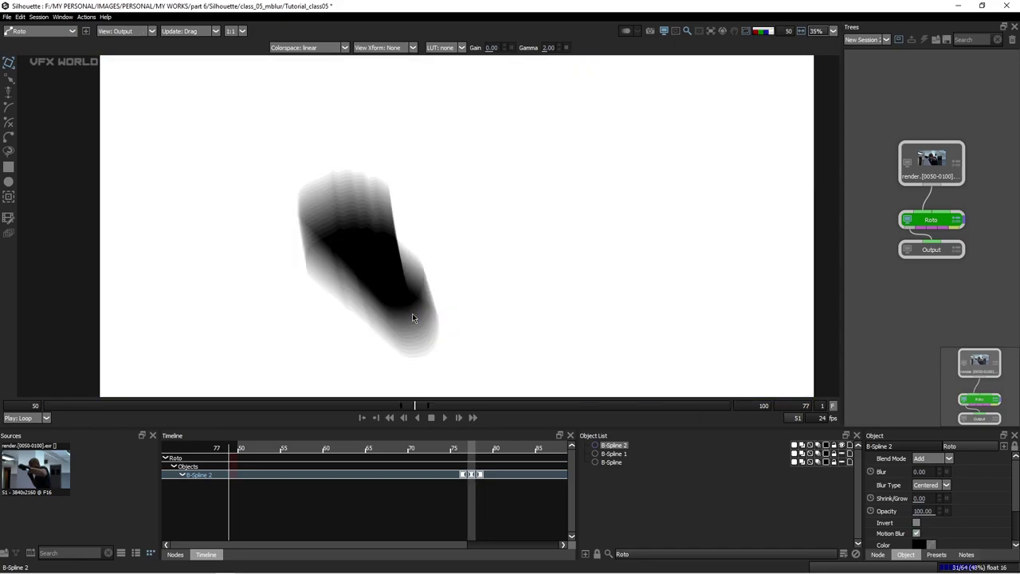
key("a")
scroll(389, 207, "up", 4)
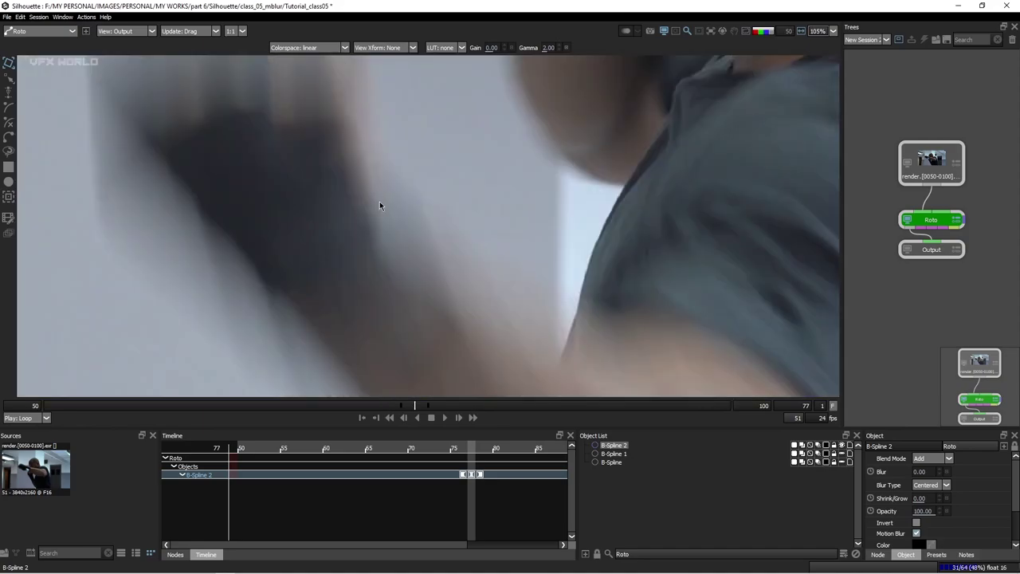
Shift the three points on the inner wrist side slightly inward at frame 77
key("1")
left_click_drag(412, 110, 341, 224)
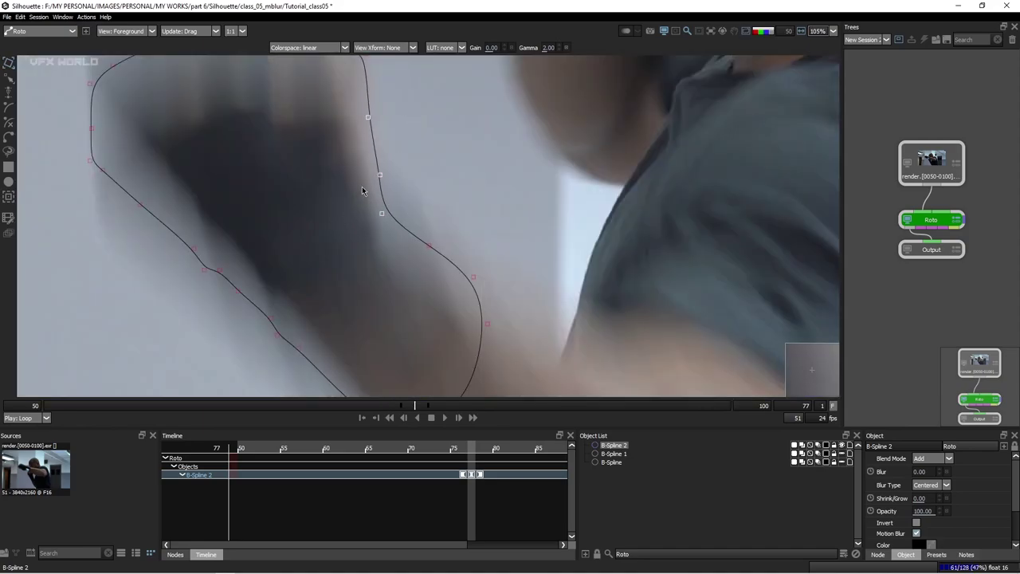
left_click_drag(380, 174, 371, 176)
Examine the fist's motion-blurred alpha and overlay at frame 77 against the blurred hand and wrist
key("2")
scroll(366, 199, "down", 3)
key("a")
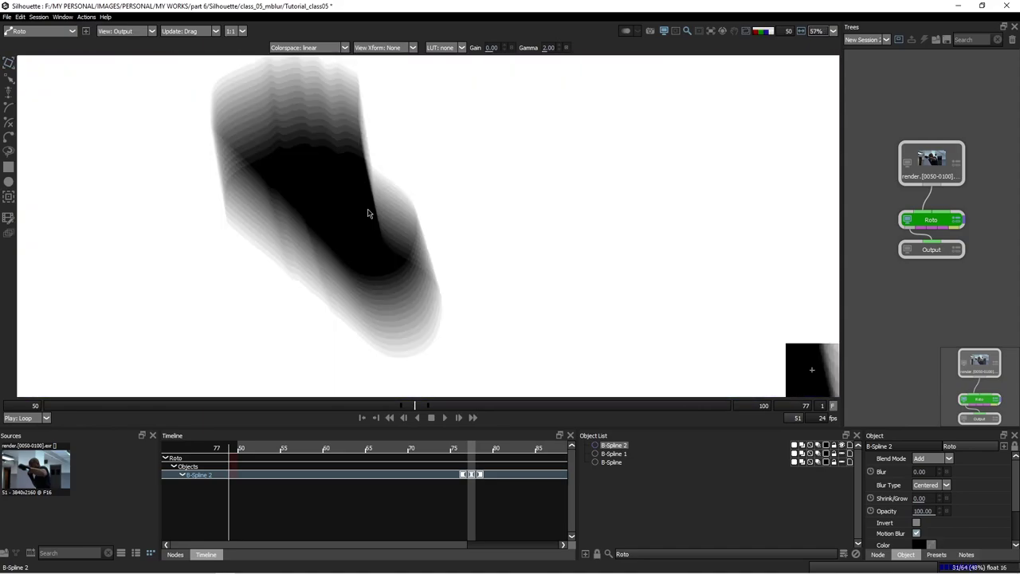
key("a")
key("a")
key("a")
key("a")
key("a")
scroll(375, 233, "down", 8)
key("1")
scroll(377, 247, "up", 7)
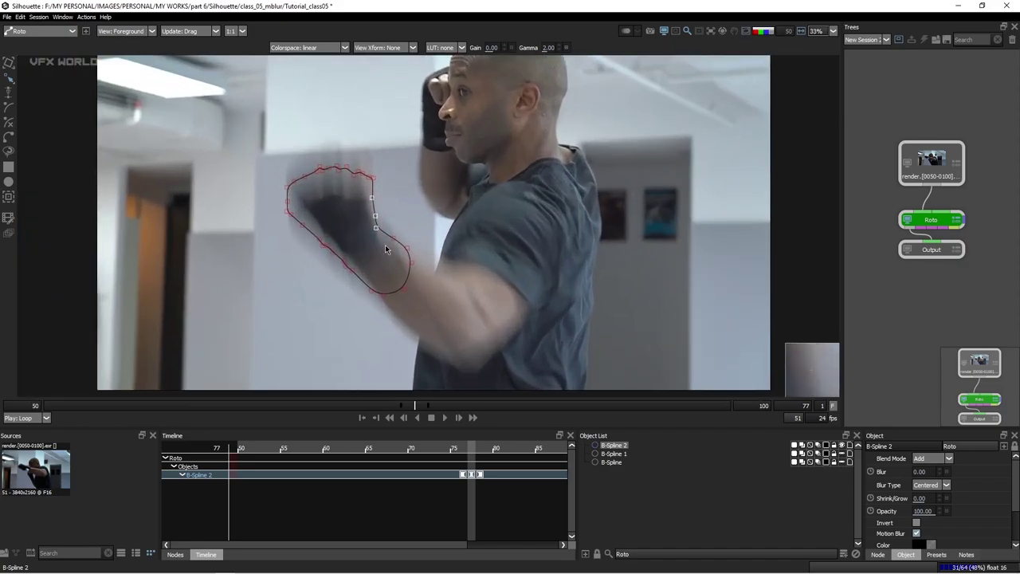
scroll(385, 244, "up", 1)
key("2")
key("a")
key("a")
key("1")
Set the fist shape's opacity to 0 at frame 78
key("t")
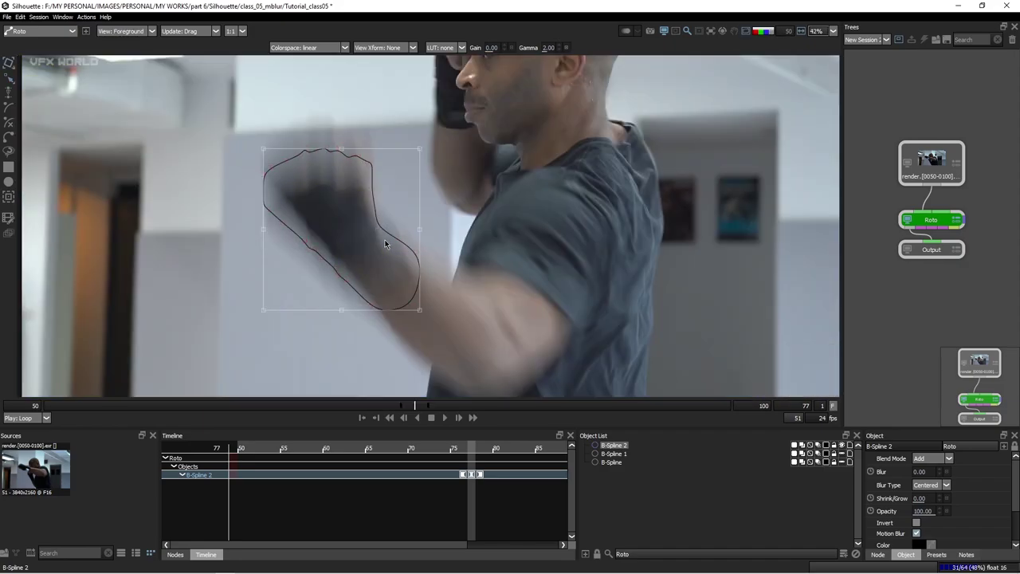
key("z")
left_click_drag(339, 279, 384, 323)
key("x")
key("x")
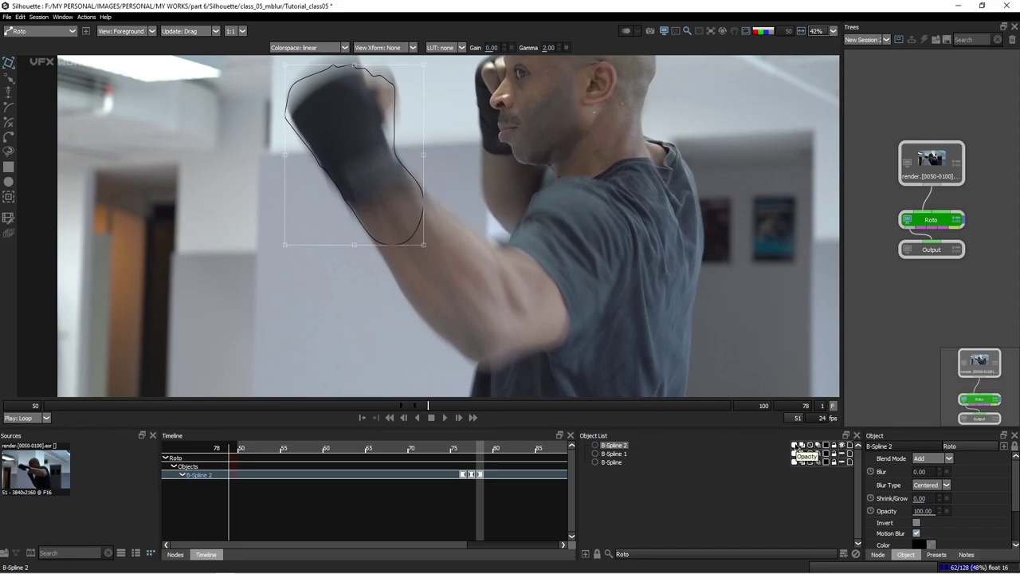
left_click(800, 446)
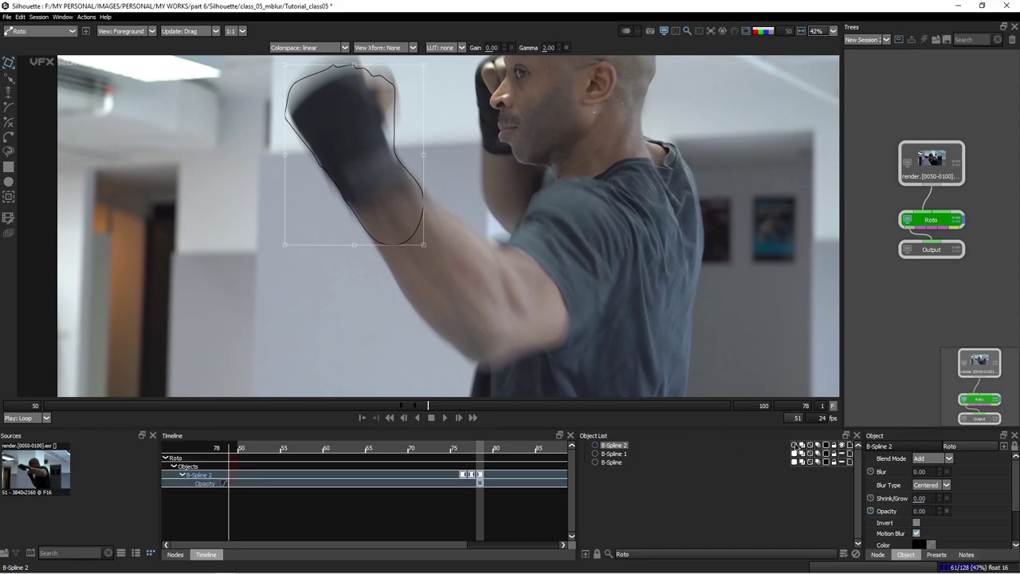
Return to frame 77, show the output overlay and set the fist shape's opacity to 100
key("Left")
key("3")
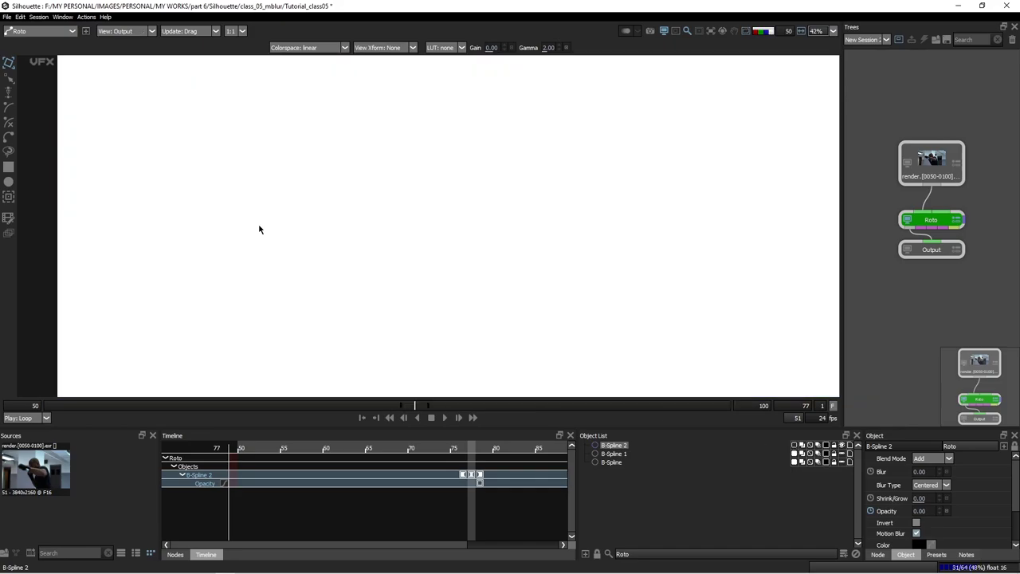
key("Left")
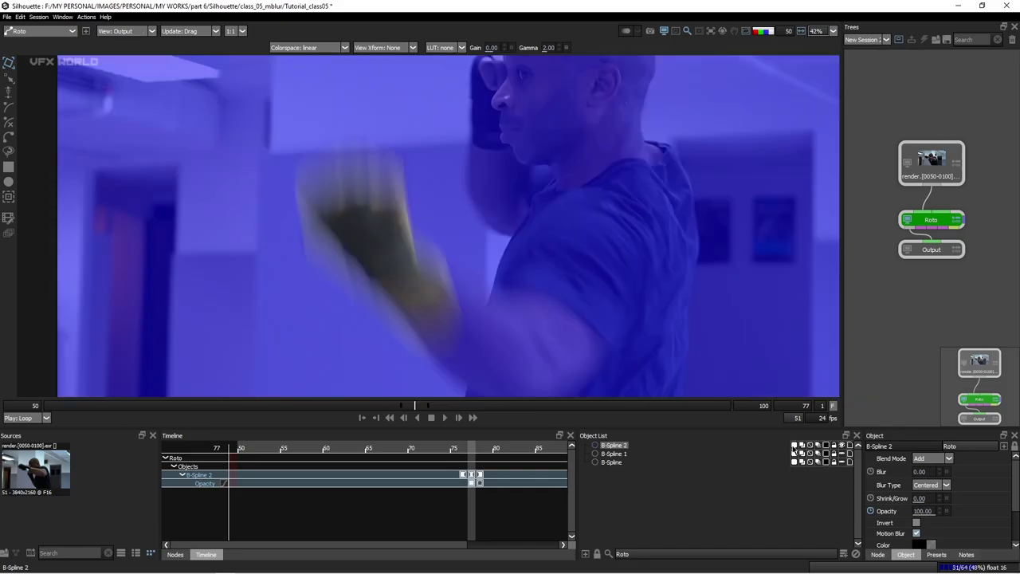
Compare the fist shape's outline on the foreground with its motion-blurred output overlay at frame 77
scroll(483, 239, "down", 3)
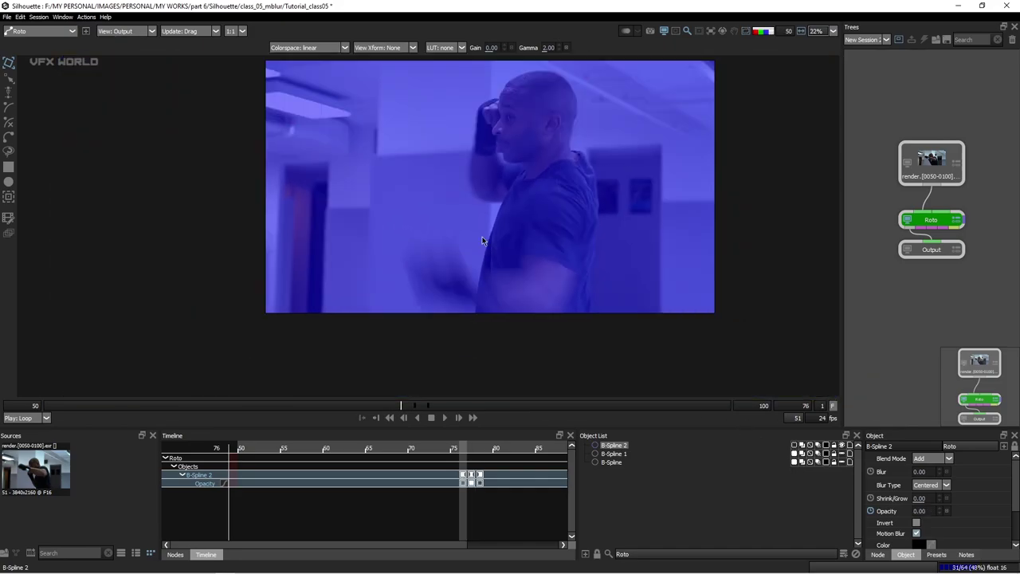
key("Right")
key("1")
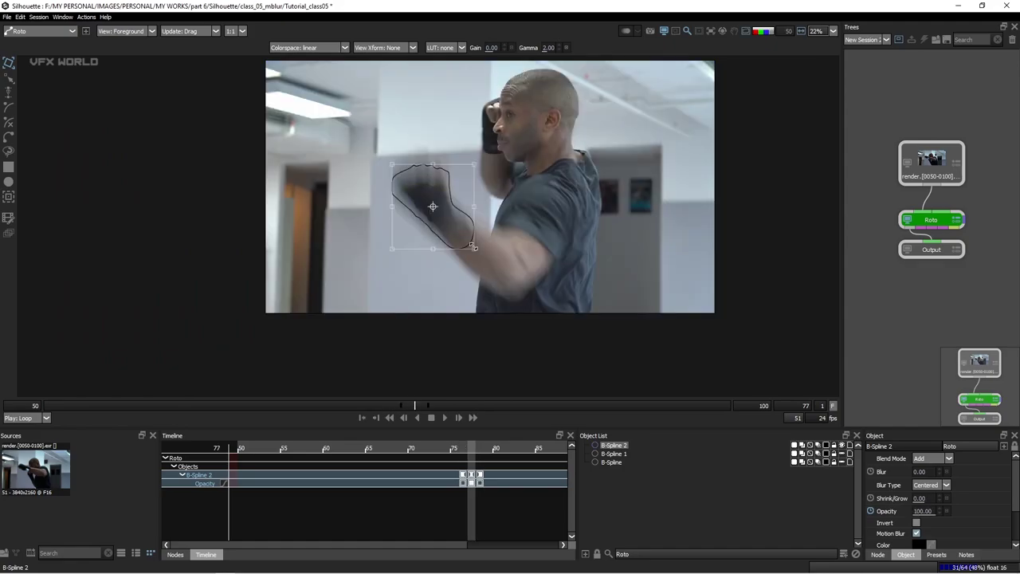
key("3")
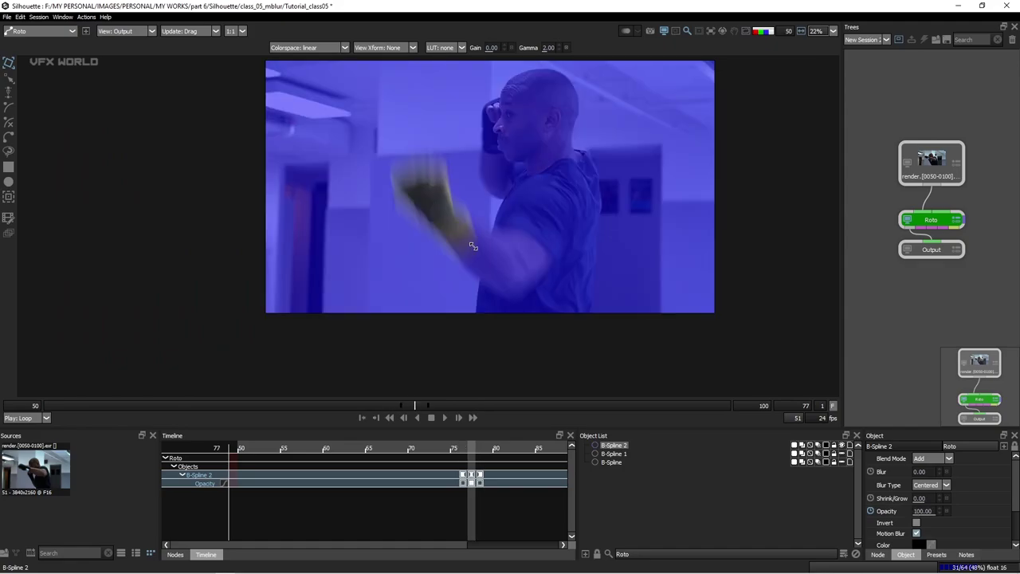
Examine the fist shape's fit at frame 78, then hide the shape outlines to inspect the blurred hand and wrist up close
key("1")
key("Right")
left_click(411, 219)
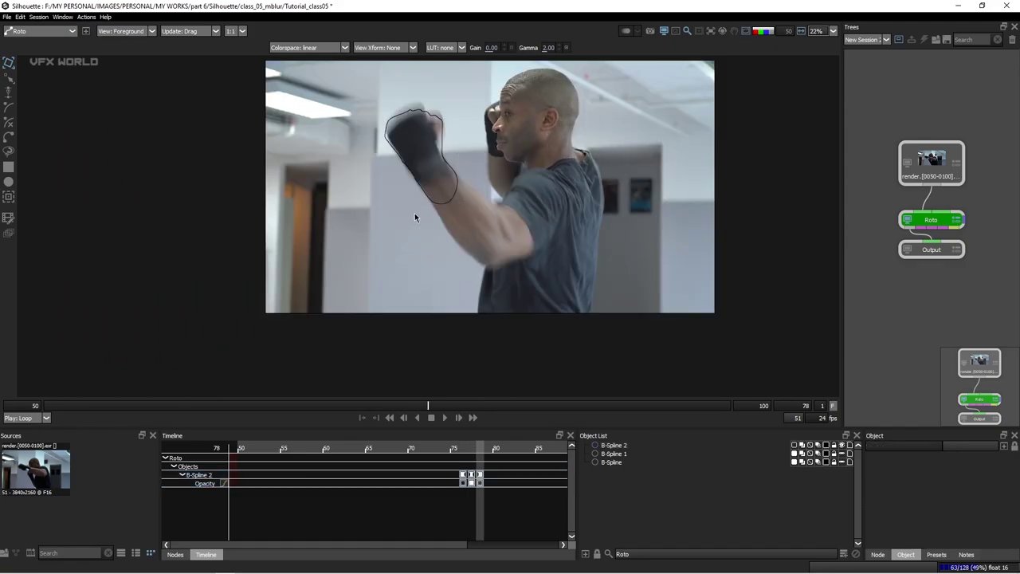
left_click(450, 195)
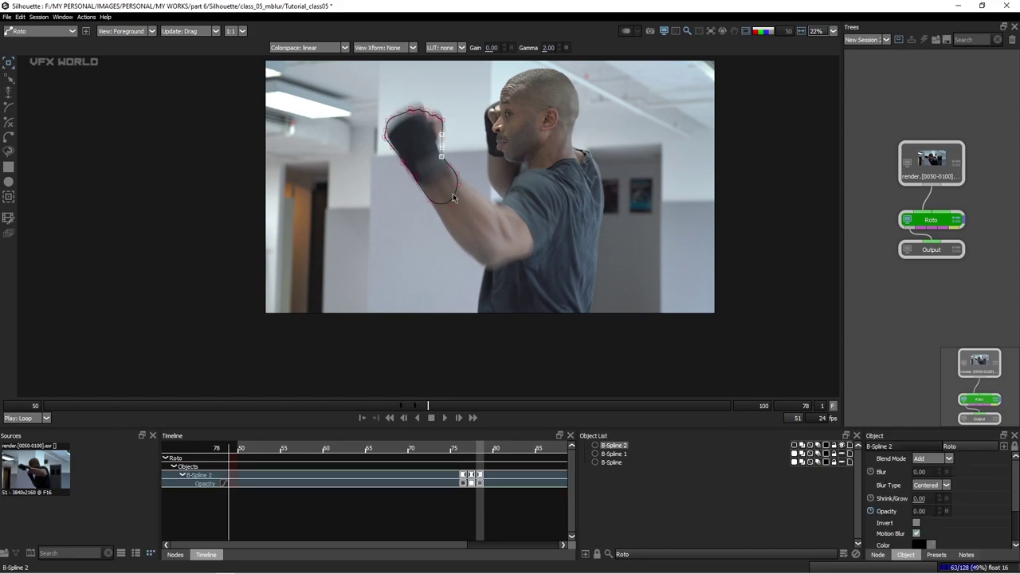
left_click_drag(506, 249, 503, 265)
left_click(503, 269)
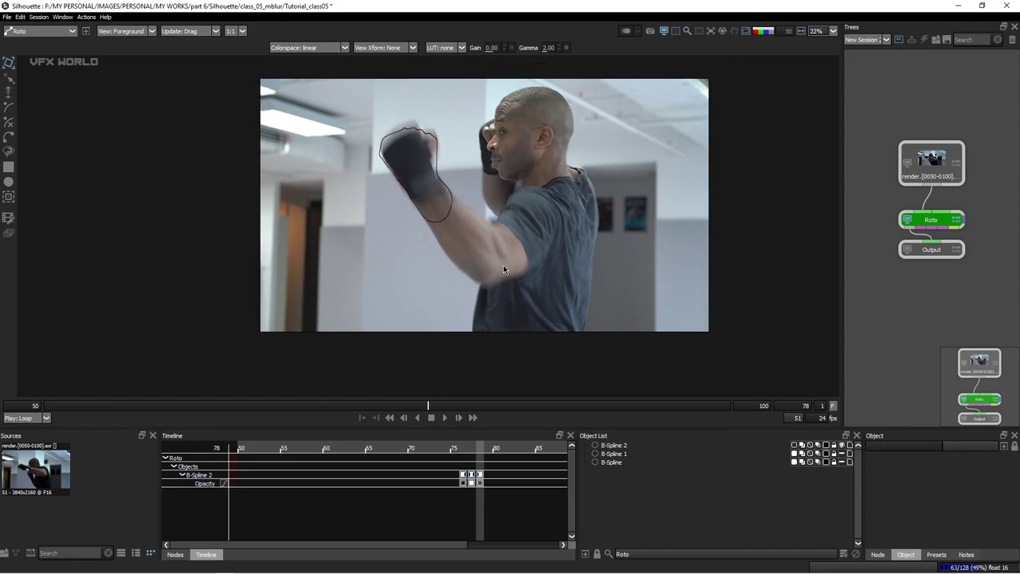
key("o")
scroll(436, 196, "up", 5)
key("h")
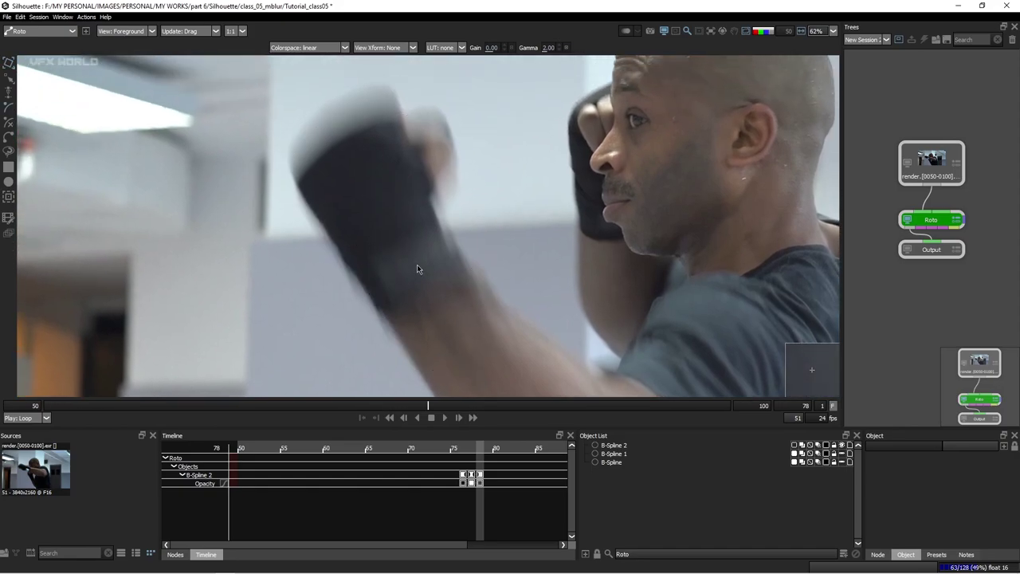
Return to frame 77 and view the fist's output overlay across the whole image
key("Left")
scroll(417, 277, "down", 7)
key("3")
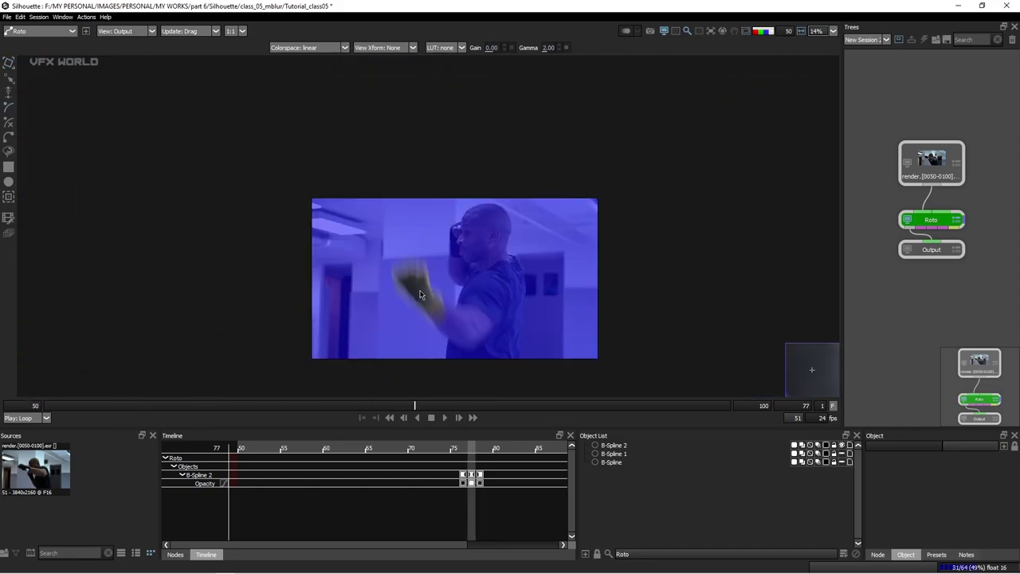